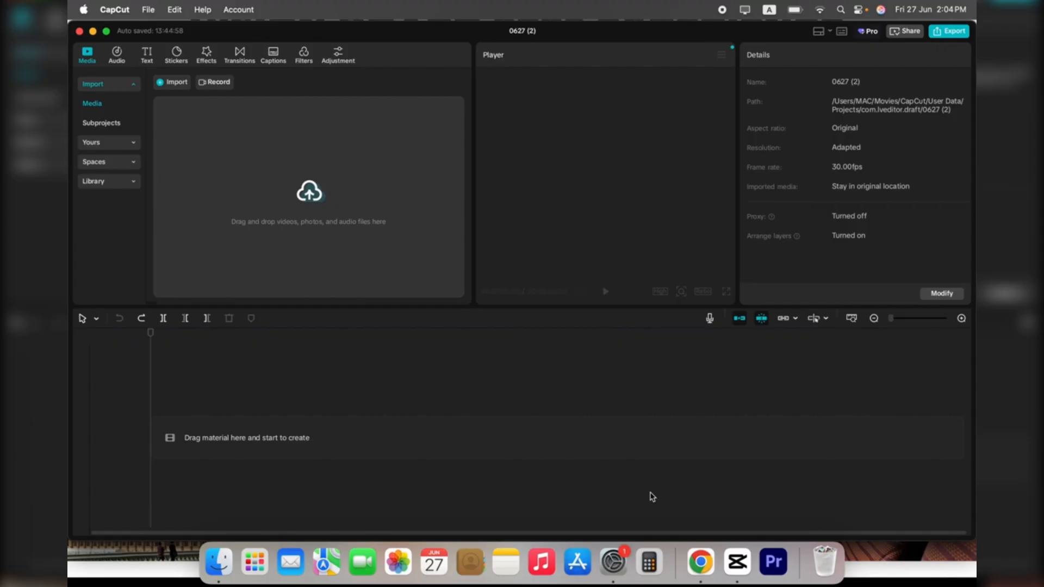
Look through the clip's basic Adjust settings, from Auto adjust and LUT to the color and lightness sliders
left_click(106, 31)
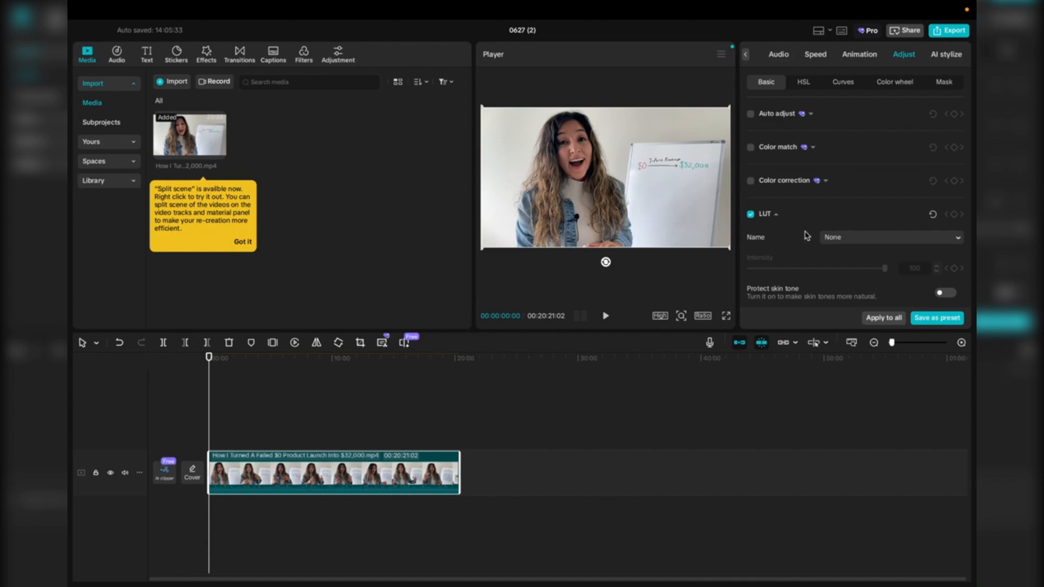
scroll(807, 235, "down", 6)
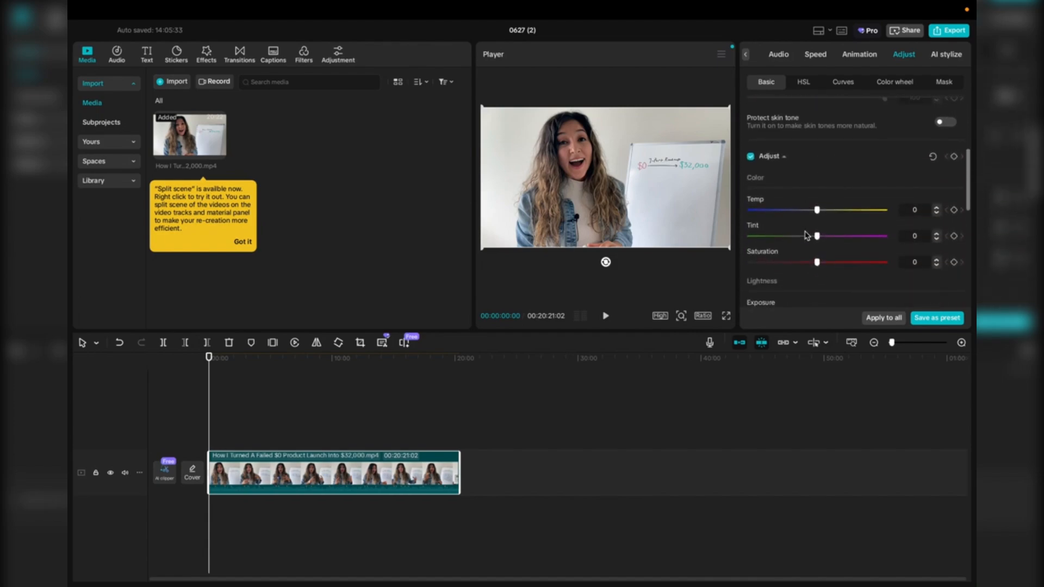
scroll(807, 228, "up", 2)
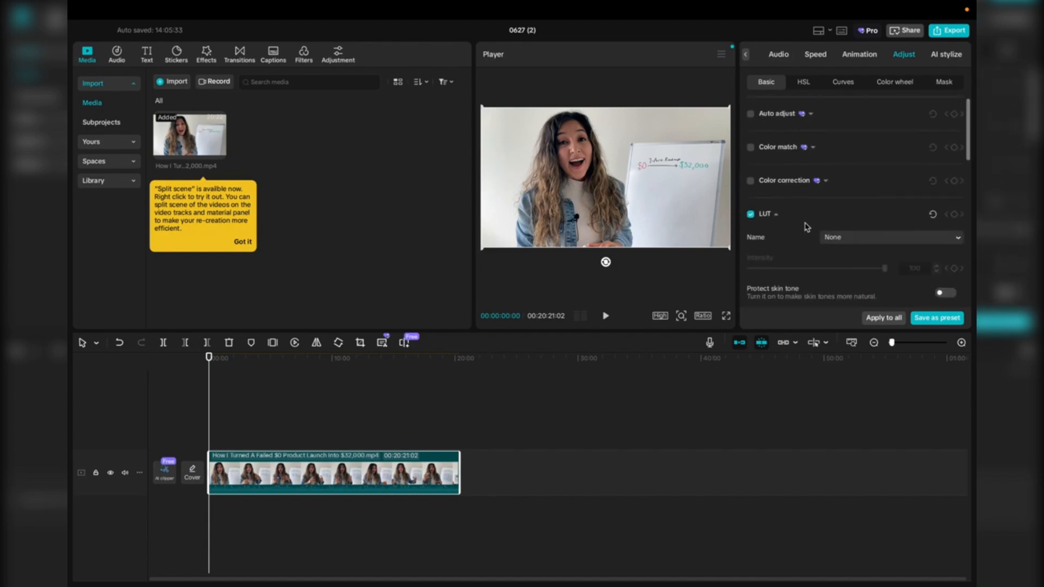
scroll(807, 227, "down", 2)
scroll(807, 227, "up", 6)
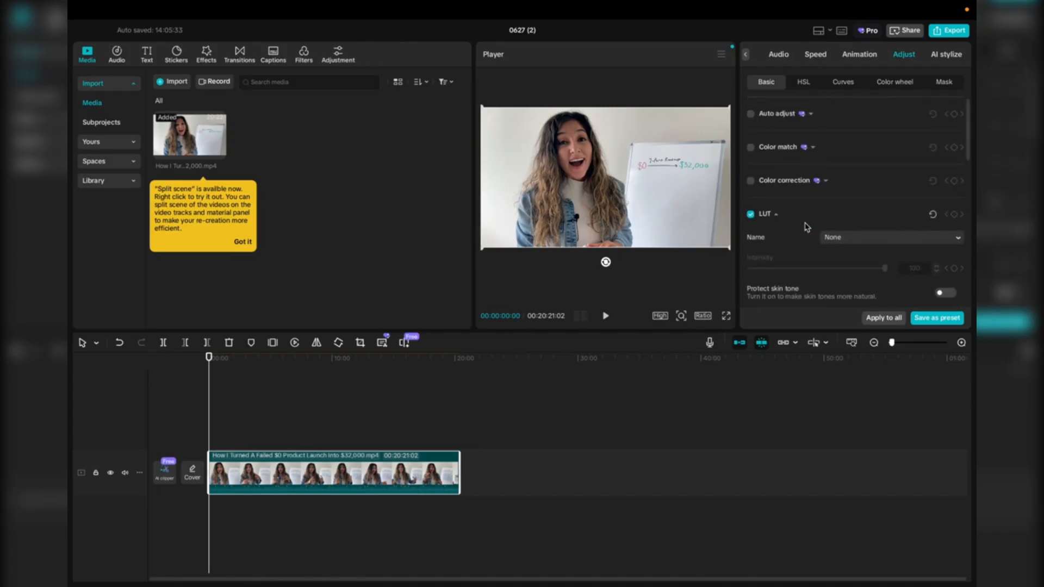
scroll(807, 227, "down", 6)
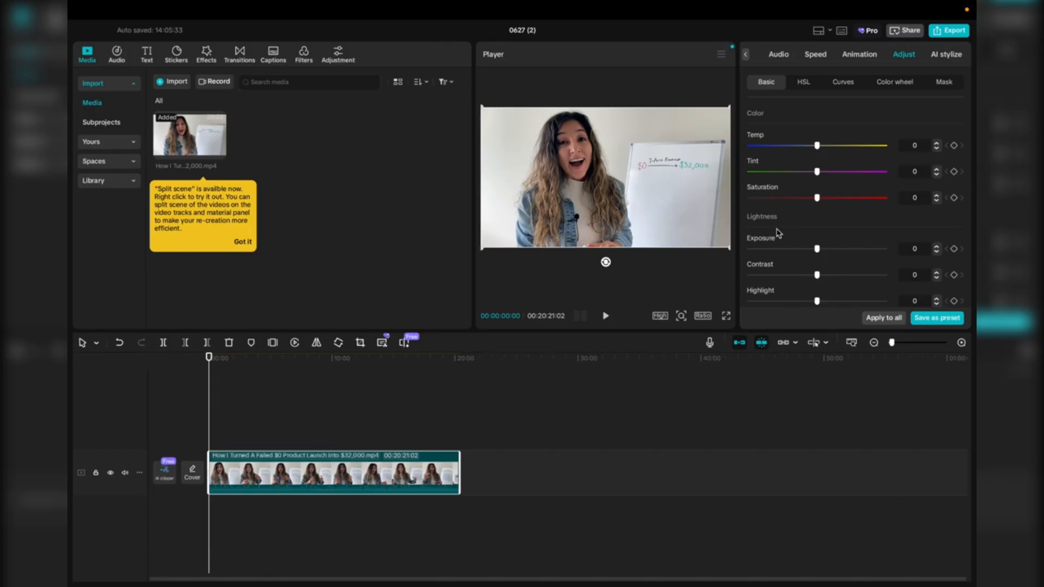
Delete the imported video from the project media together with its clip on the timeline
left_click(328, 372)
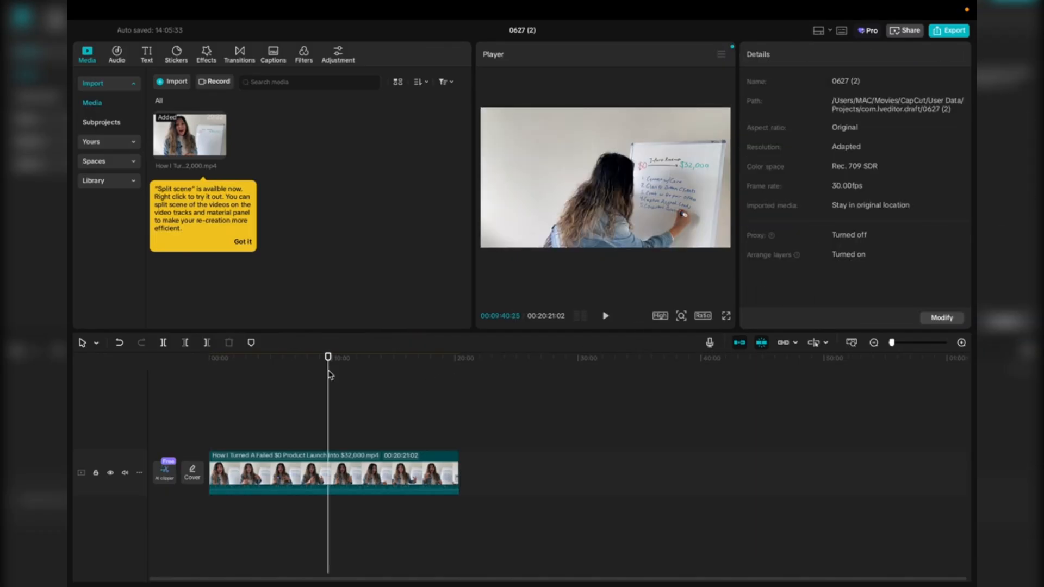
right_click(207, 143)
left_click(217, 150)
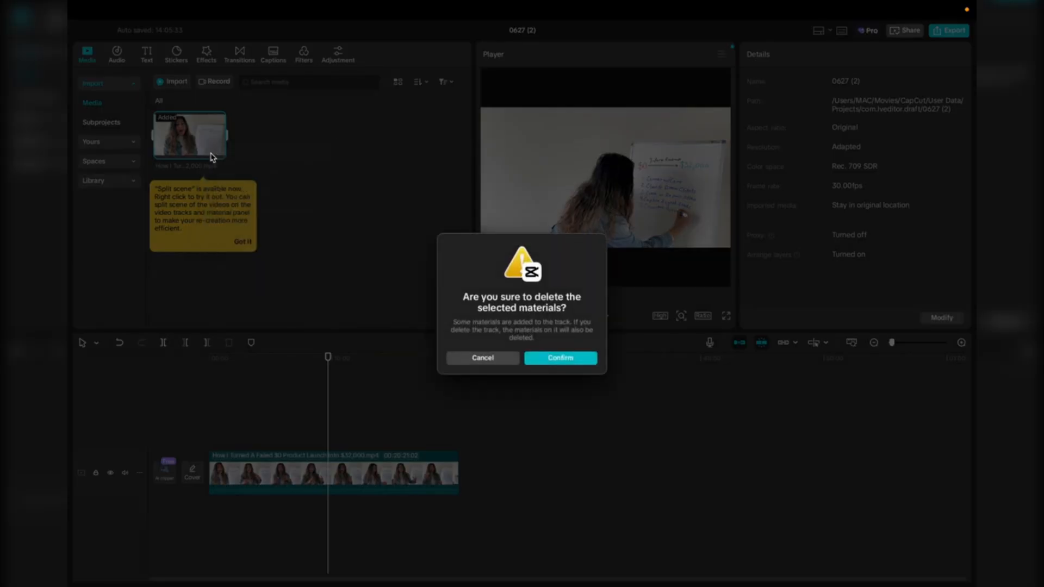
left_click(526, 357)
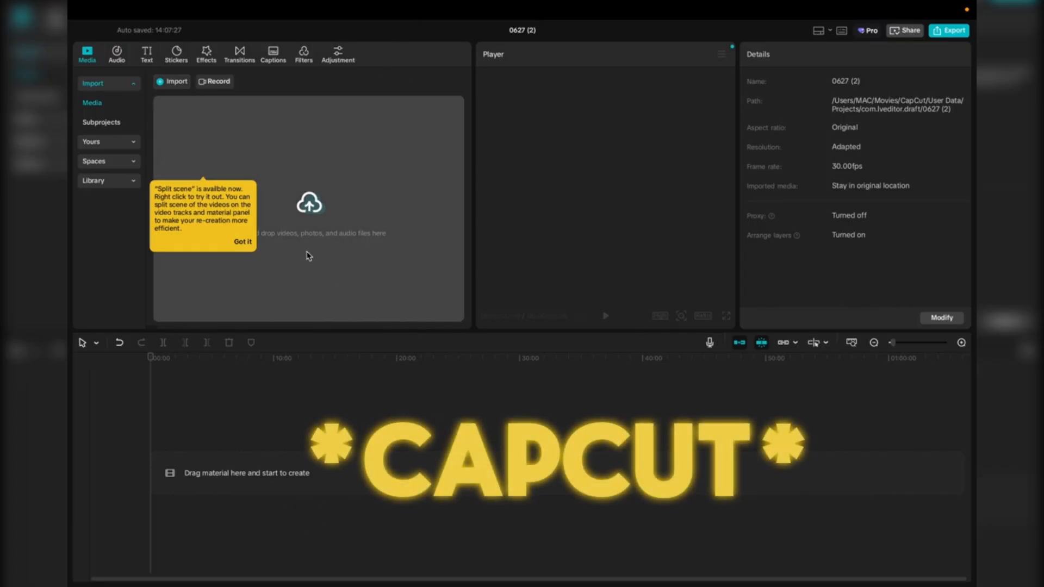
Dismiss the split scene tip and import the "over exposed videos" folder into the project media
left_click(242, 241)
left_click(274, 233)
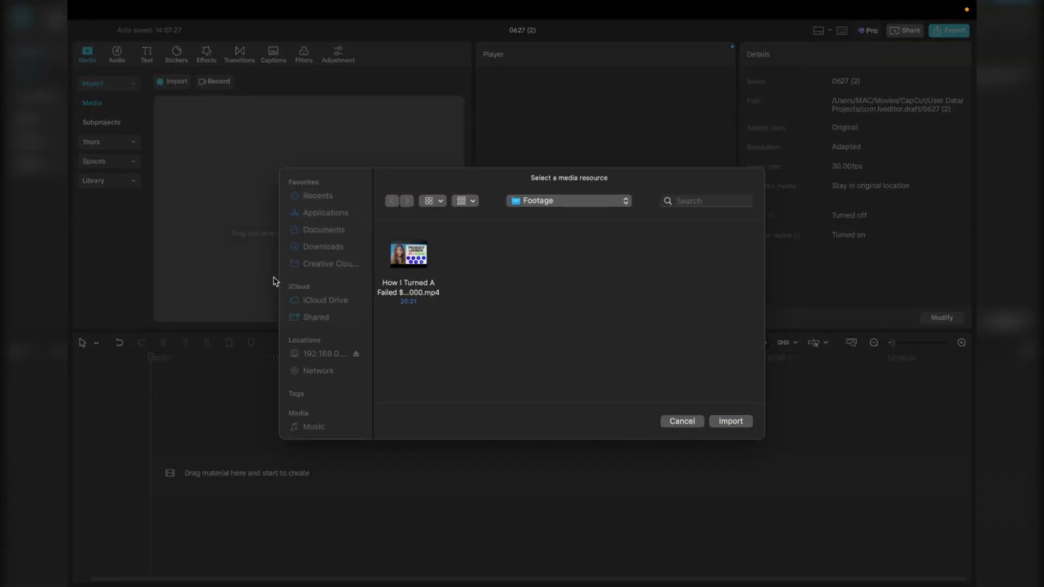
left_click(325, 231)
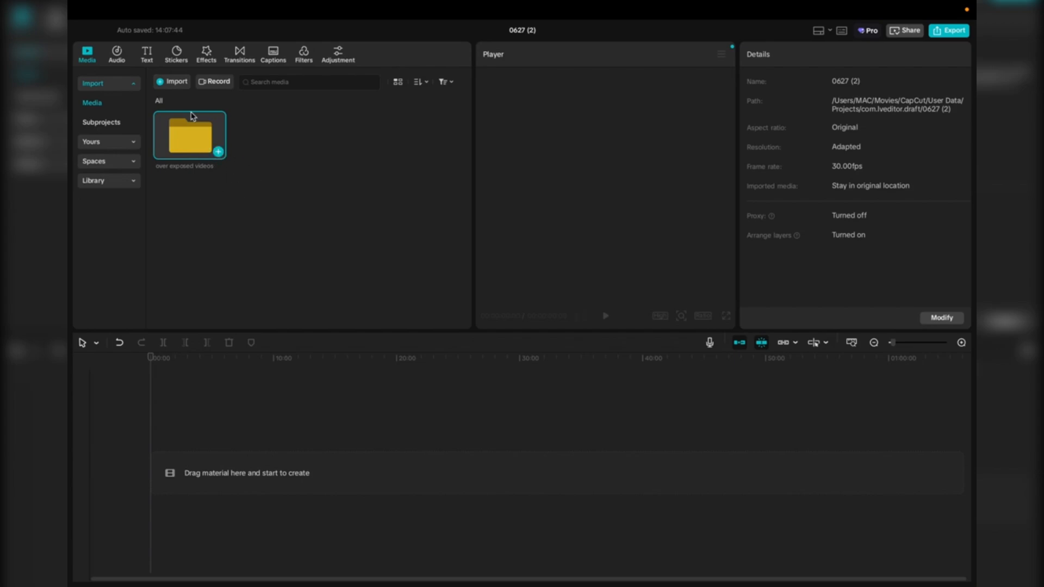
Add the "How I Record My Online Course & YouTube Videos" clip from the "brow tab" folder to the start of the timeline
double_click(195, 150)
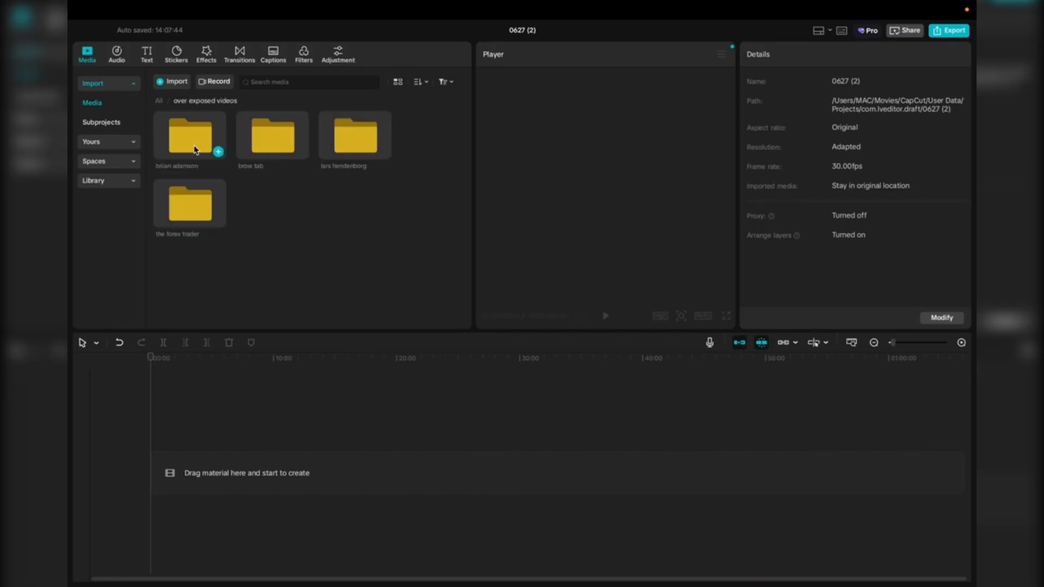
left_click(158, 101)
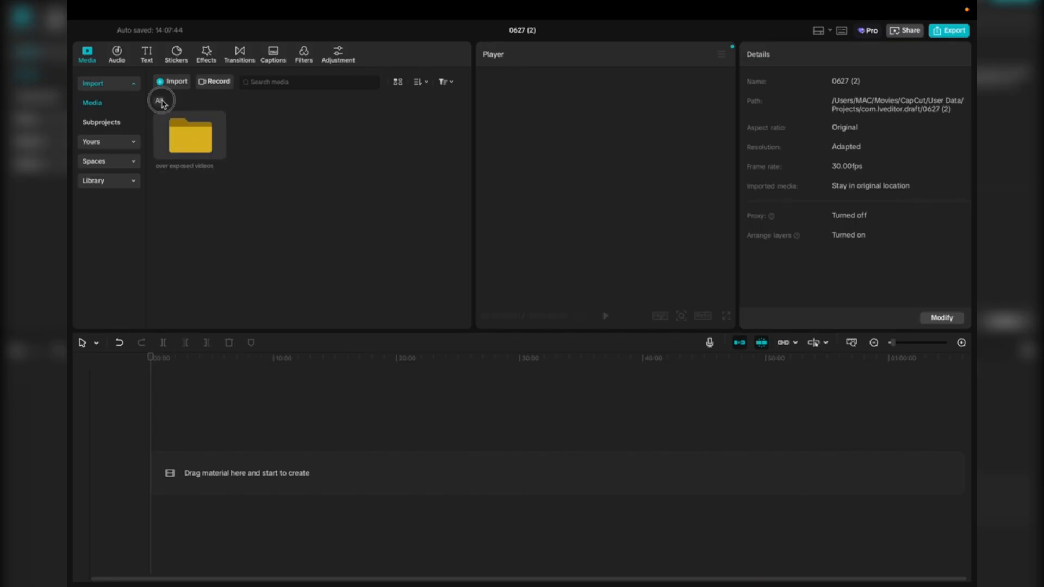
double_click(182, 126)
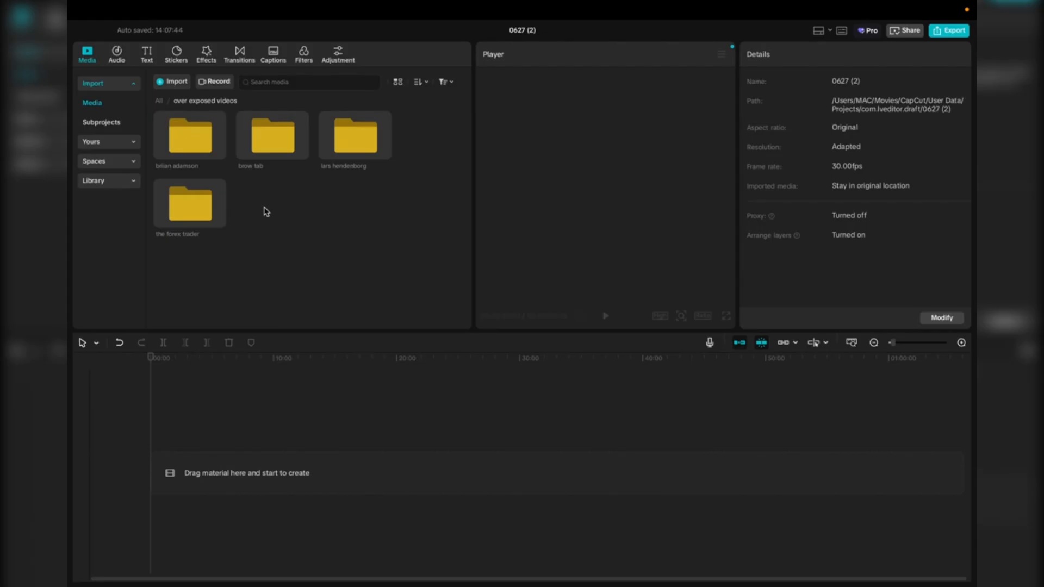
double_click(273, 136)
left_click_drag(272, 141, 274, 153)
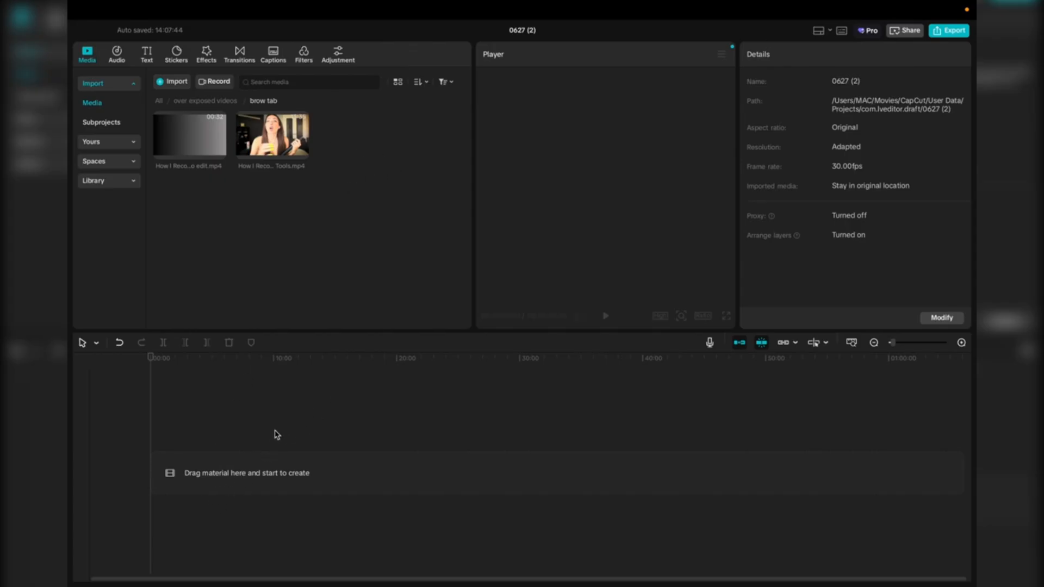
left_click_drag(282, 136, 234, 467)
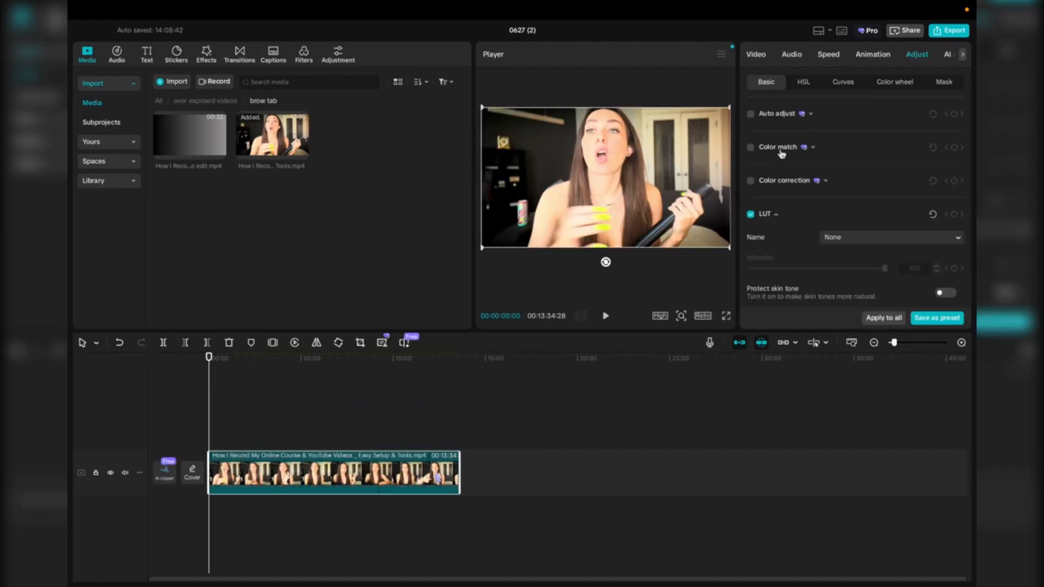
View the clip's basic Video settings, and return to its Adjust settings
left_click(758, 59)
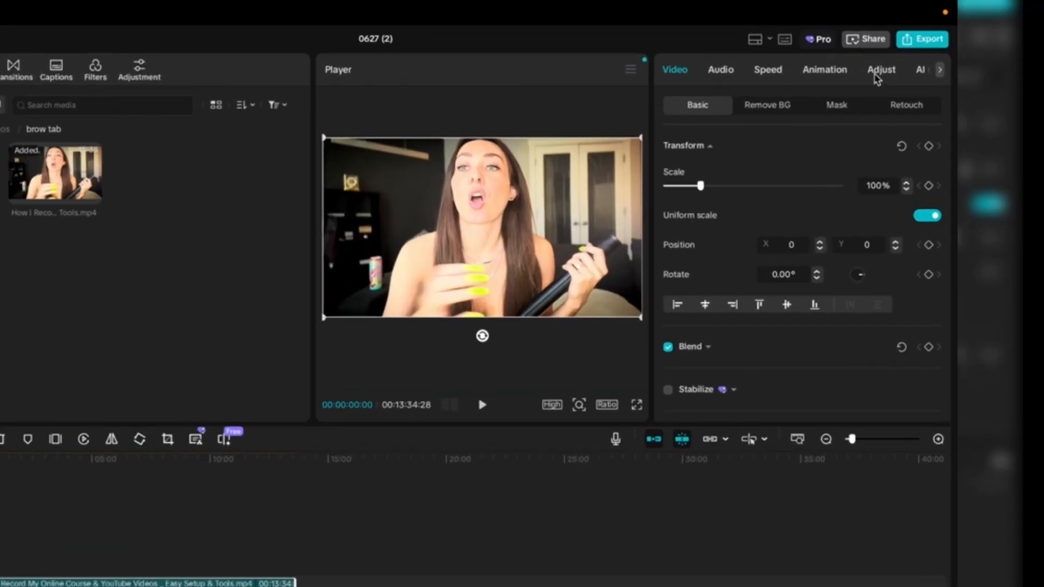
left_click(924, 56)
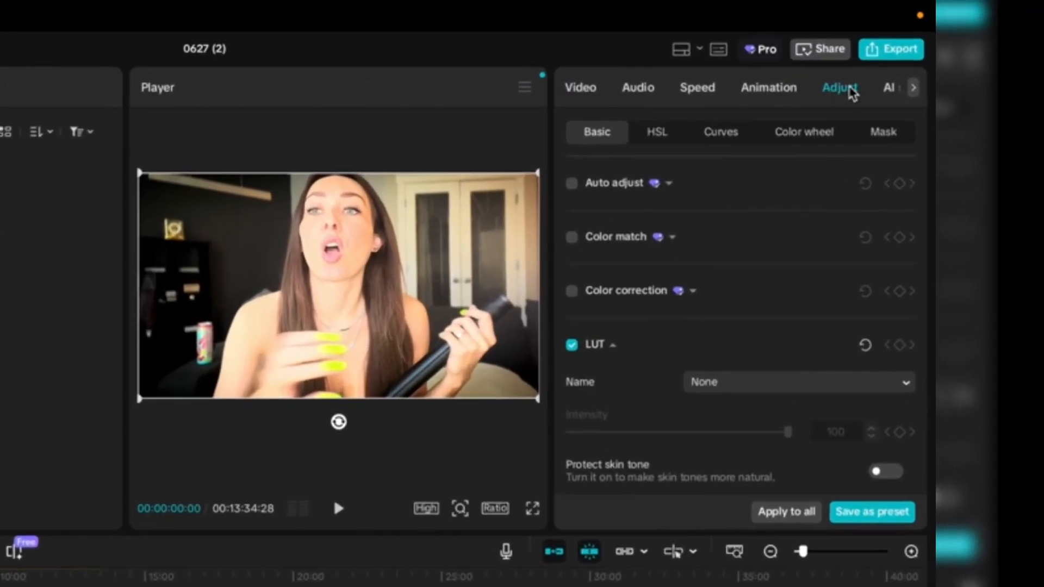
left_click(913, 89)
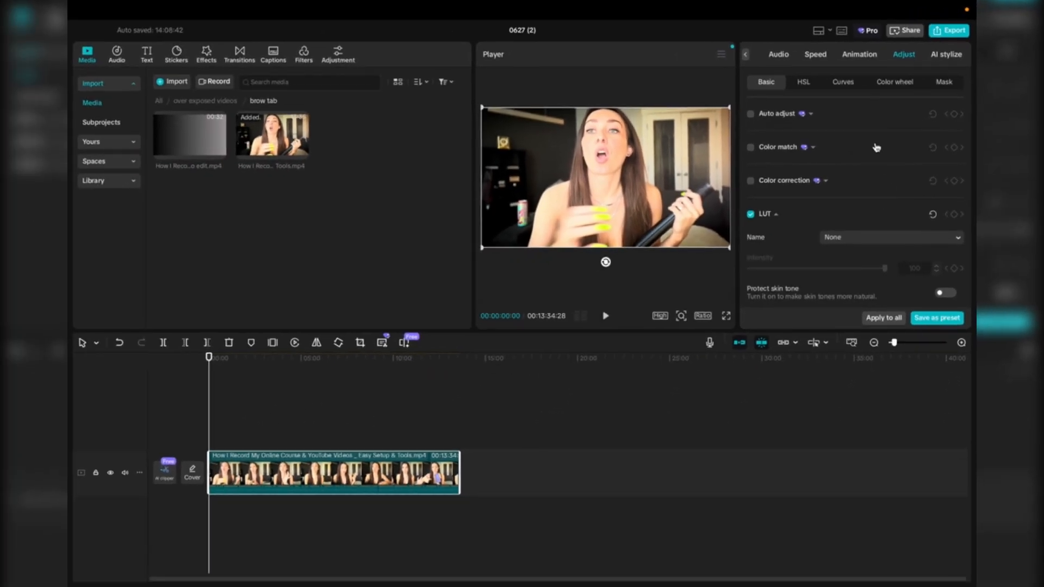
Try Auto adjust, Color match and Color correction on the clip, switching each one back off
left_click(751, 115)
left_click(751, 115)
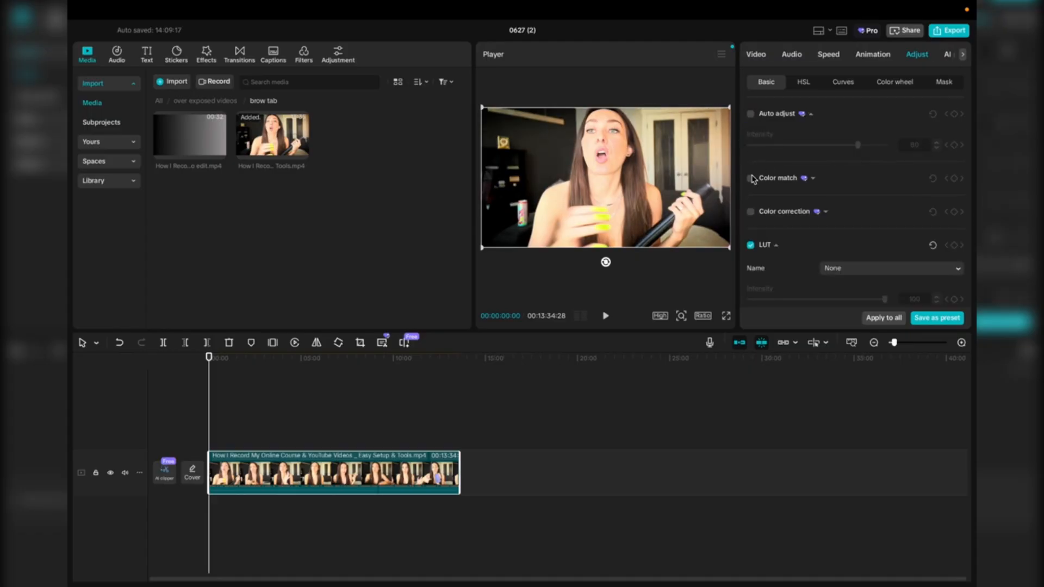
left_click(751, 179)
left_click(659, 484)
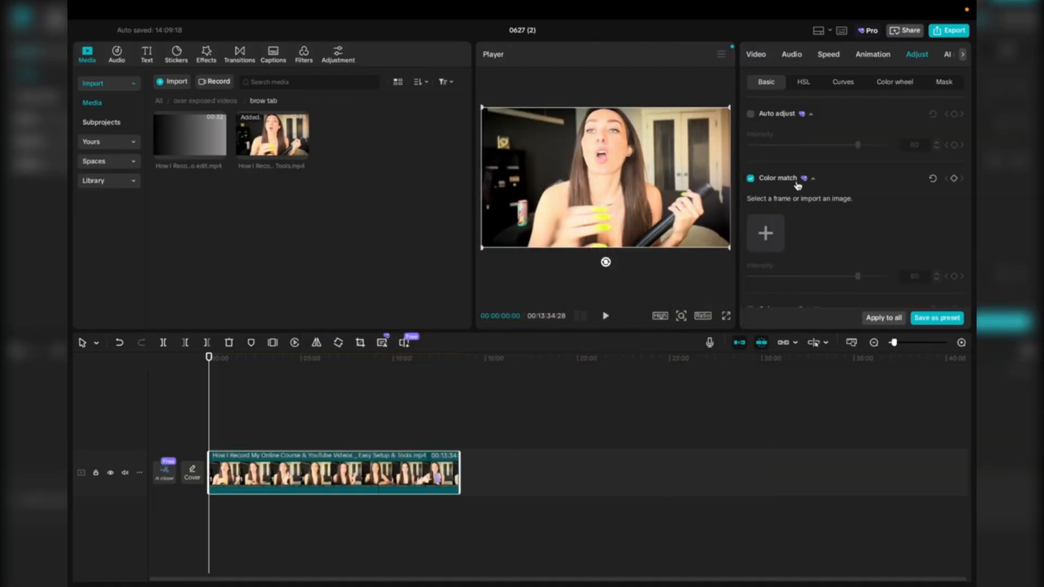
left_click(751, 179)
scroll(753, 212, "down", 3)
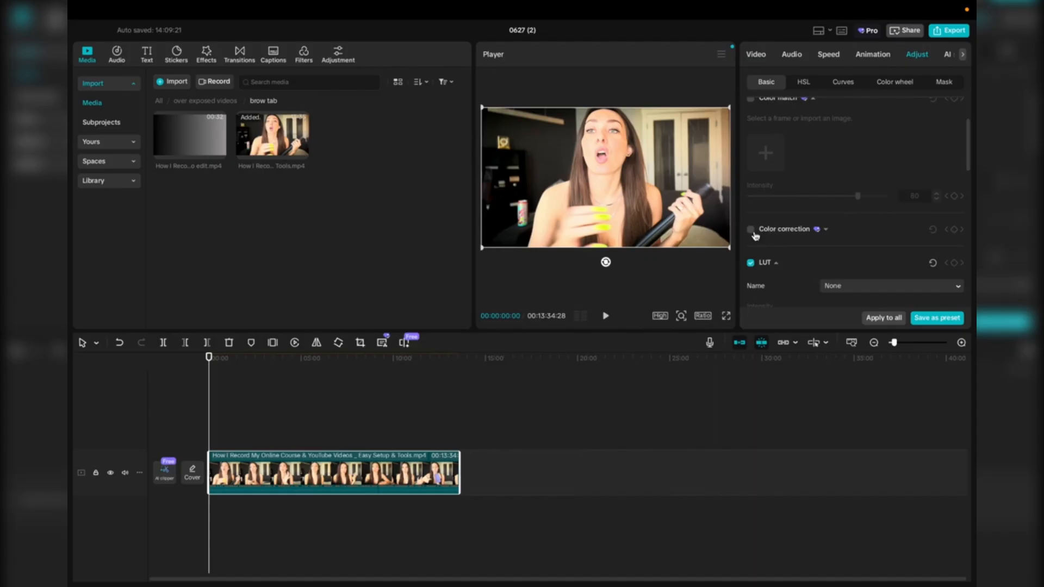
left_click(753, 232)
left_click(753, 231)
left_click(753, 232)
left_click(753, 232)
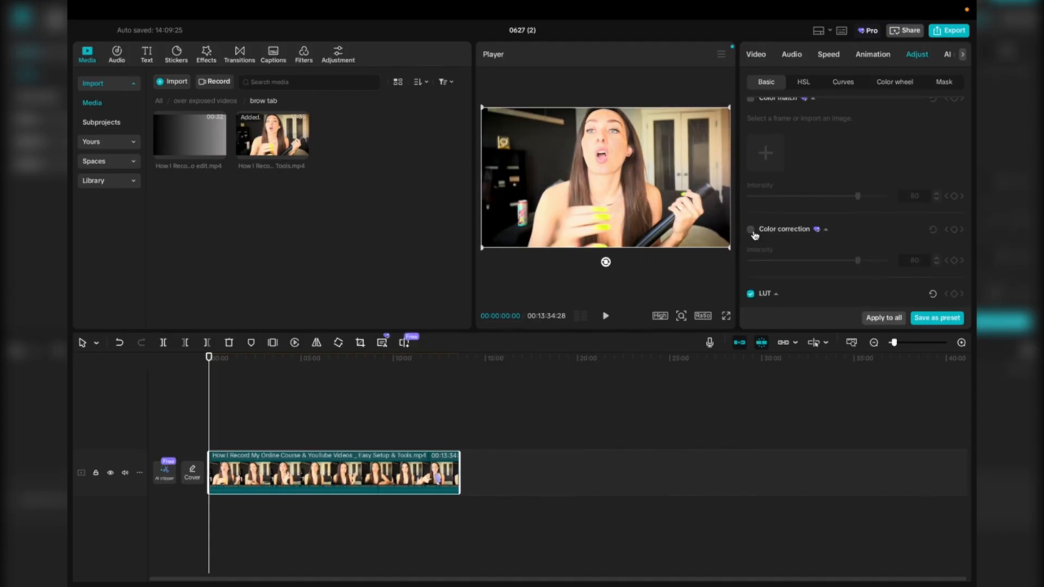
Review the clip's basic adjustments down to the temperature, tint, saturation, exposure, contrast, highlight and shadow sliders
scroll(755, 235, "down", 2)
scroll(778, 212, "up", 5)
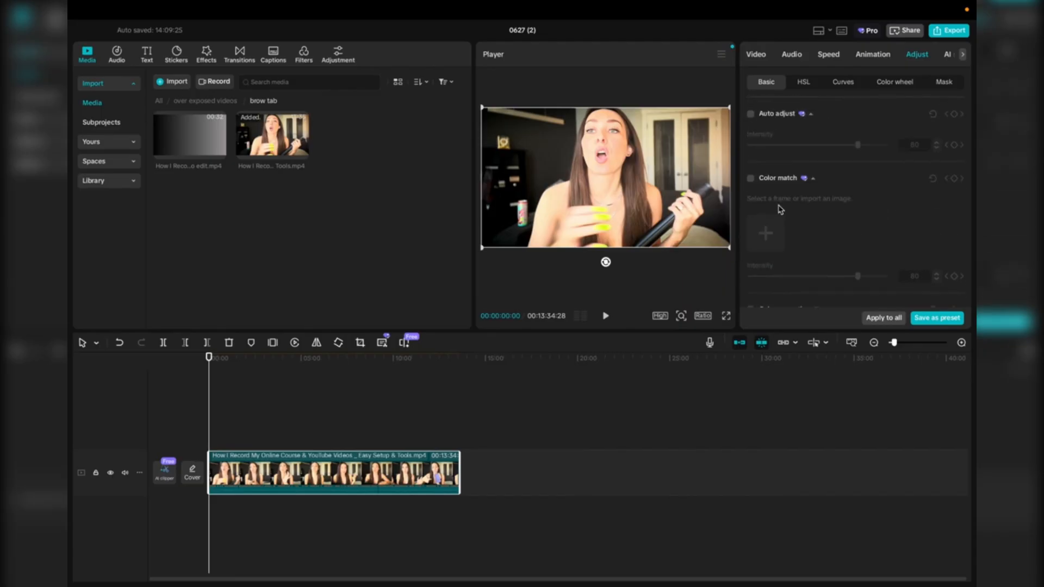
scroll(781, 210, "down", 6)
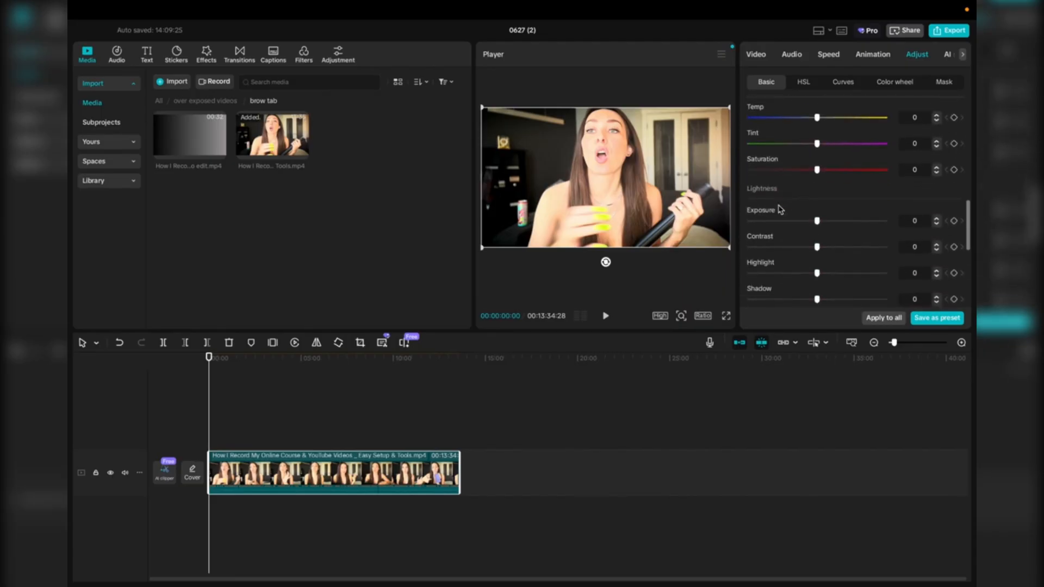
scroll(781, 209, "up", 4)
scroll(779, 188, "up", 3)
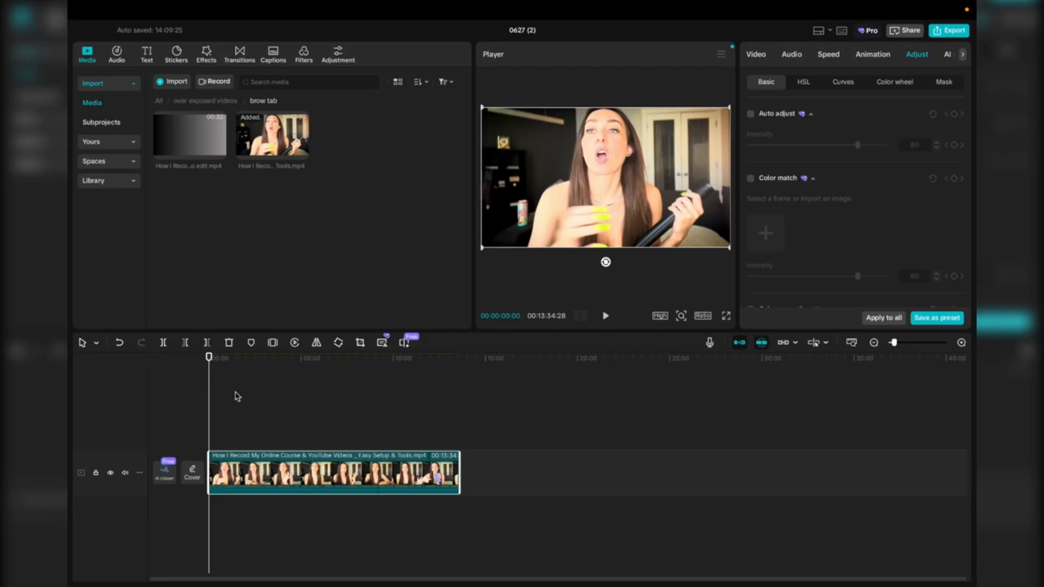
scroll(238, 397, "up", 4)
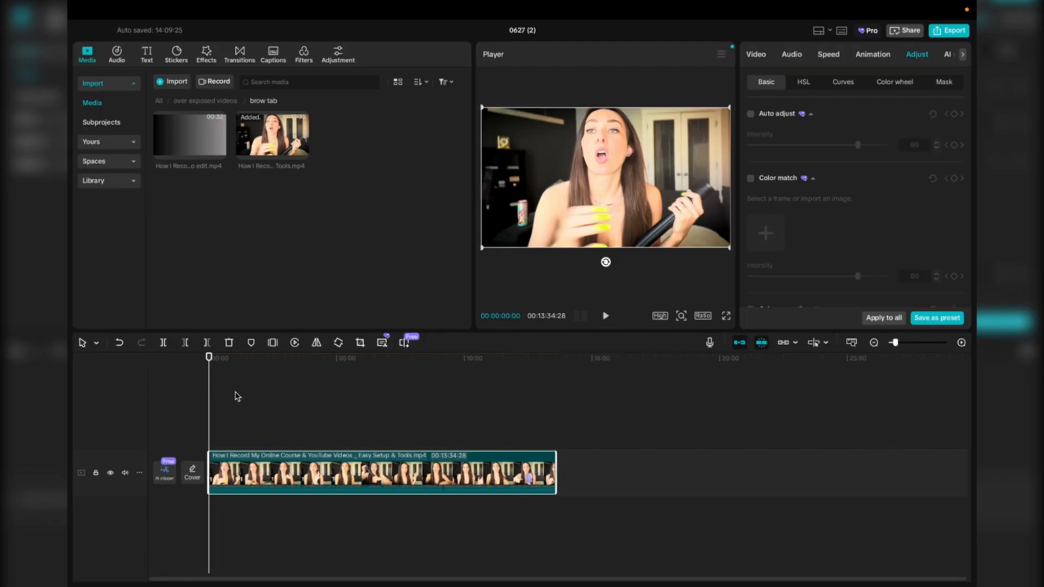
scroll(245, 395, "up", 2)
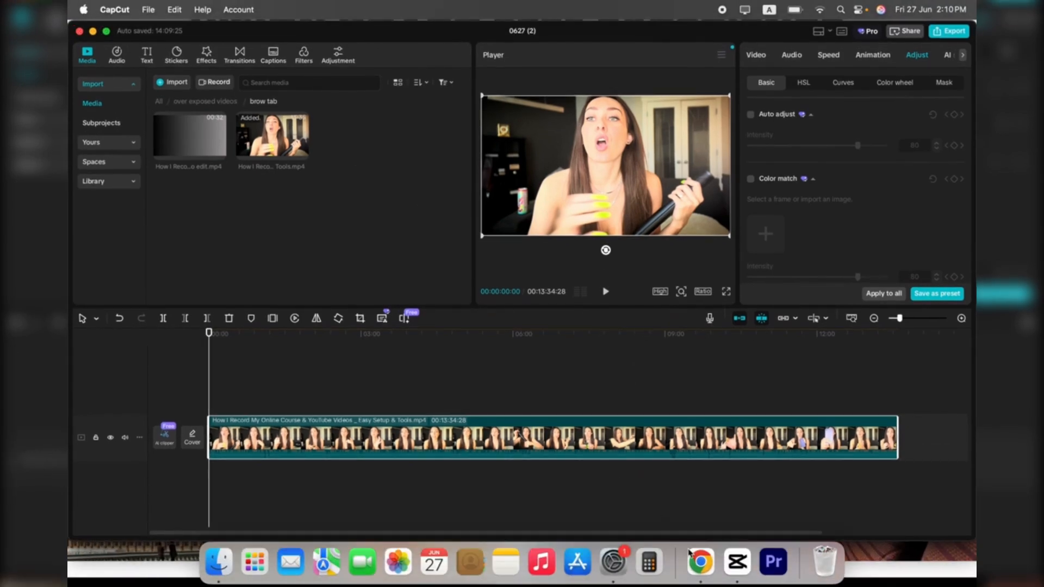
Switch to Chrome to read the color correction definition in the "COLOR GRADING BASICS" document, and return to CapCut
left_click(694, 566)
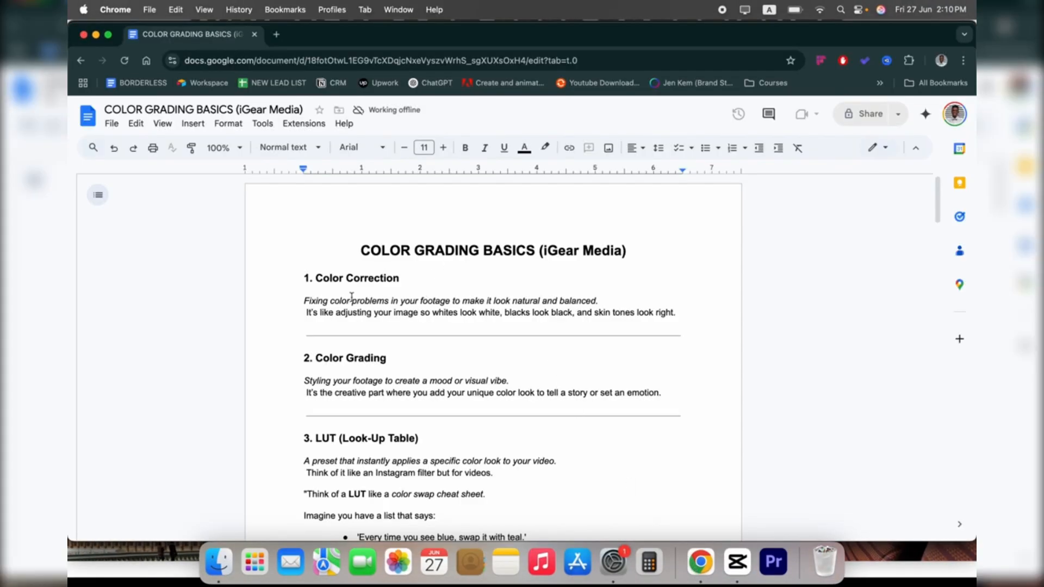
left_click_drag(300, 298, 610, 294)
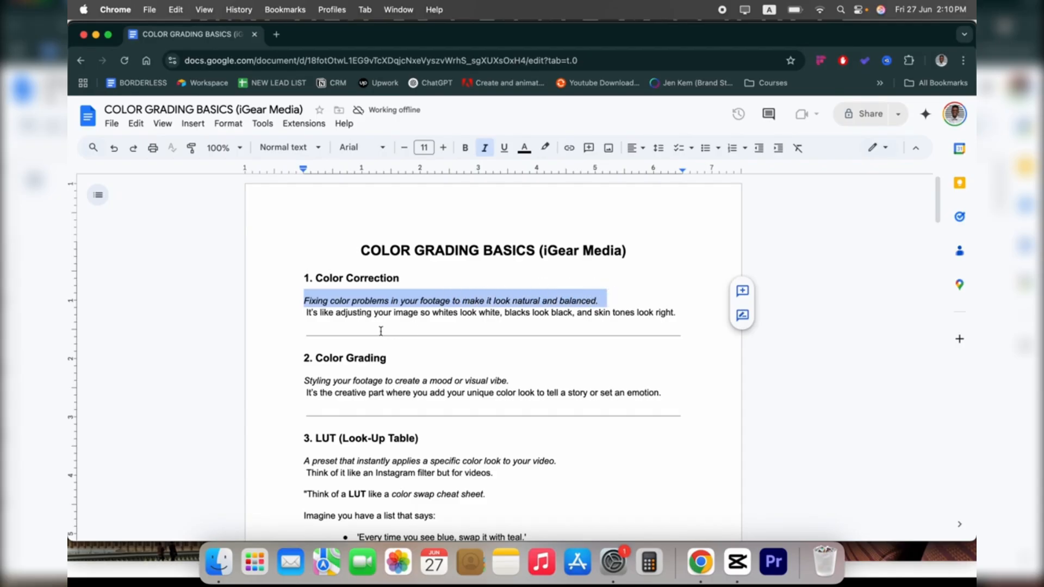
left_click(341, 315)
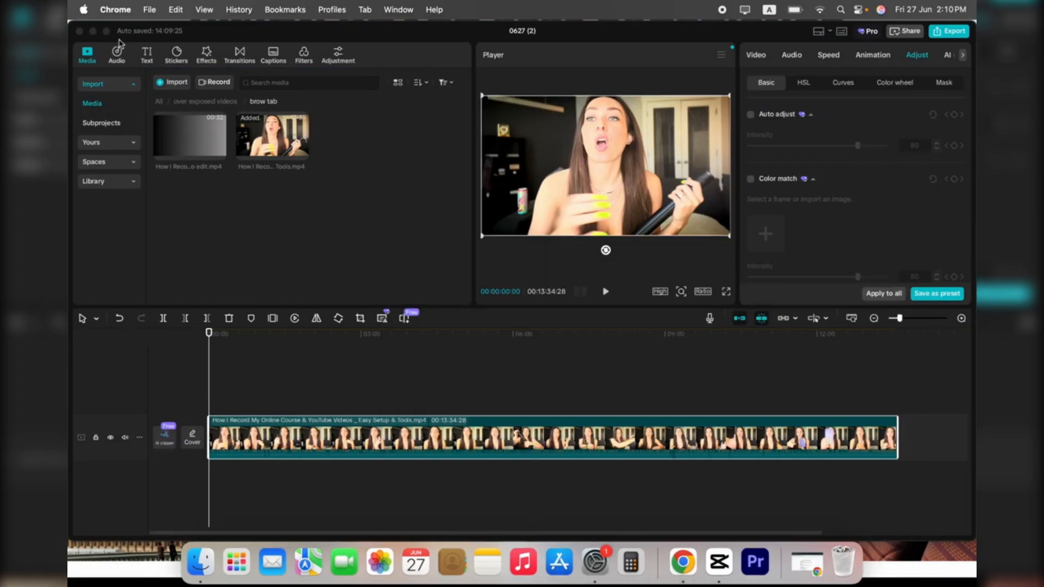
left_click(106, 31)
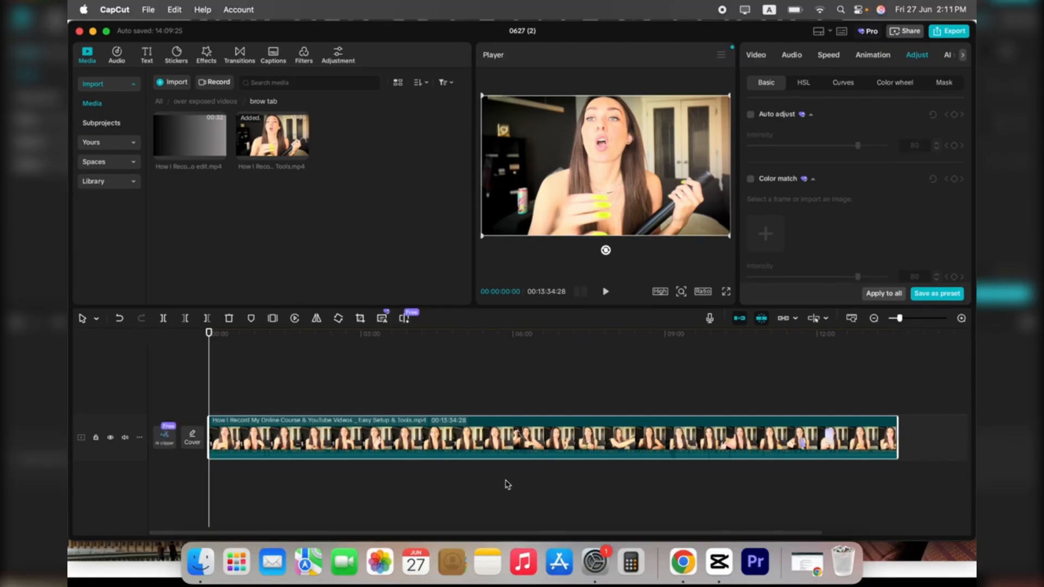
Switch back to Chrome and highlight the color correction explanation about whites, blacks and skin tones
left_click(686, 563)
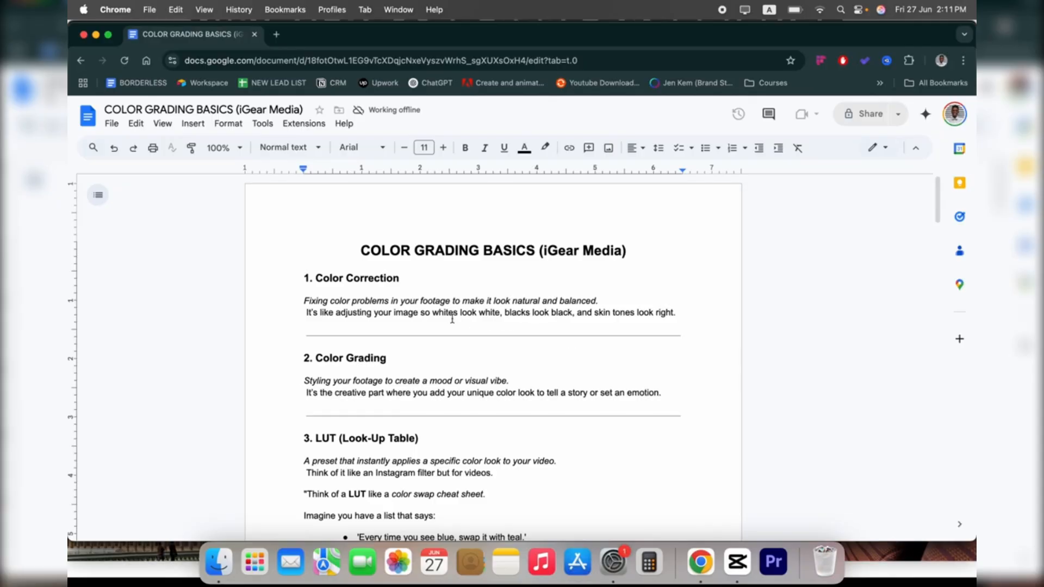
left_click_drag(408, 273, 330, 273)
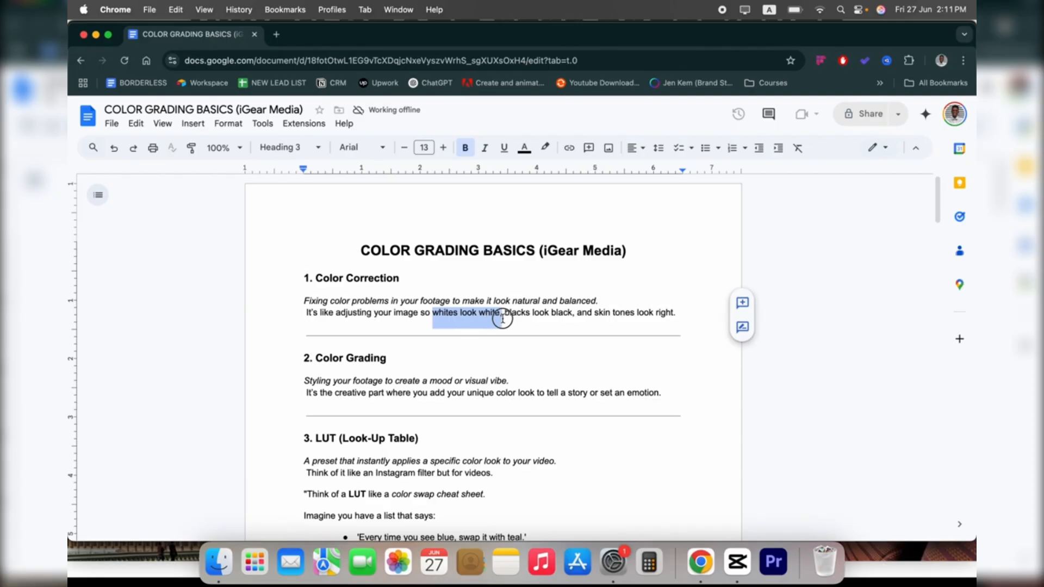
left_click_drag(506, 318, 654, 316)
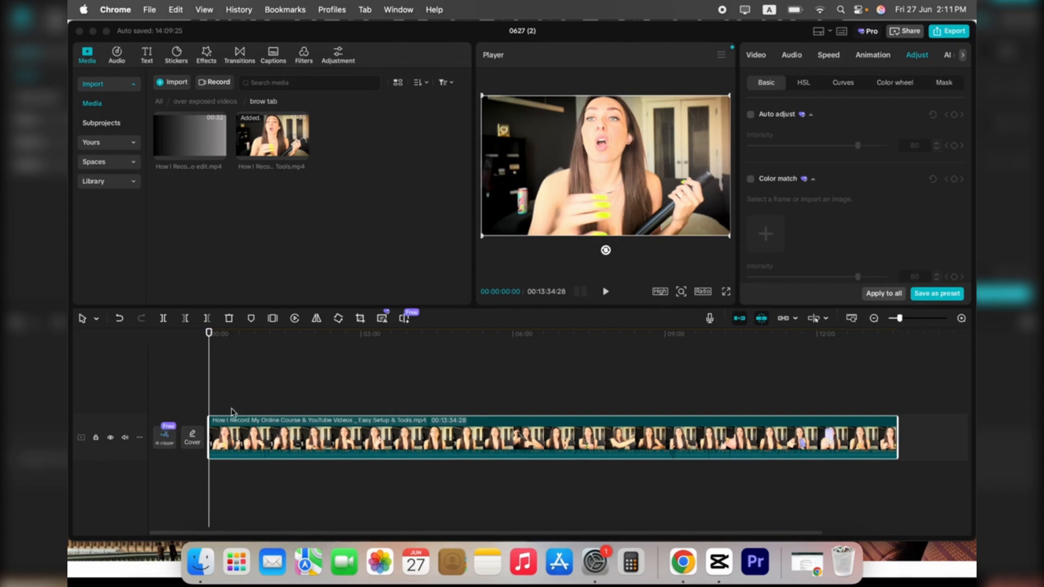
Place the "The 5 BEST BOOKS for Real Estate Agents" video from the over exposed videos folder on a track above the current clip
left_click(215, 102)
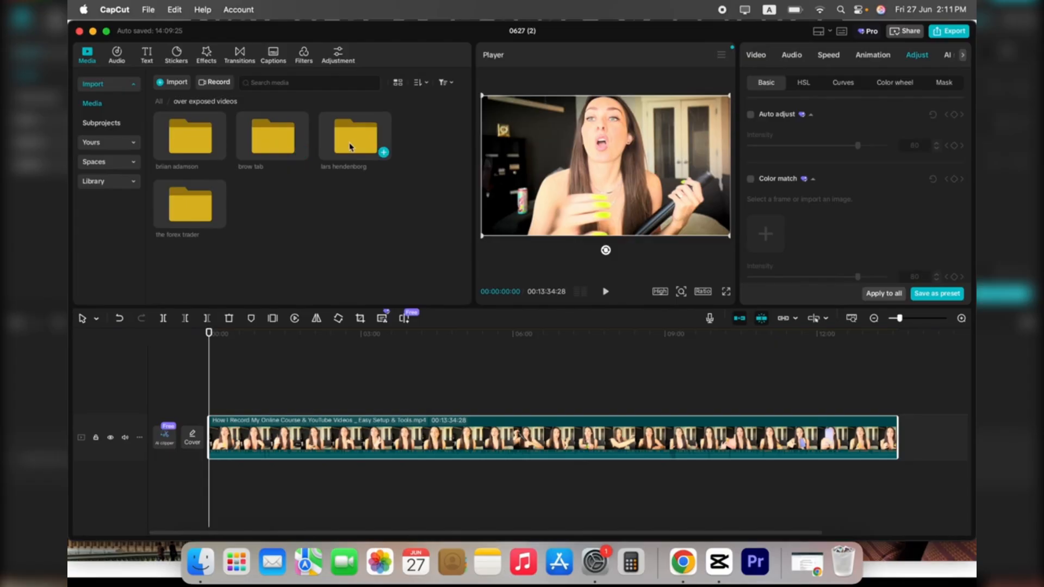
left_click(190, 143)
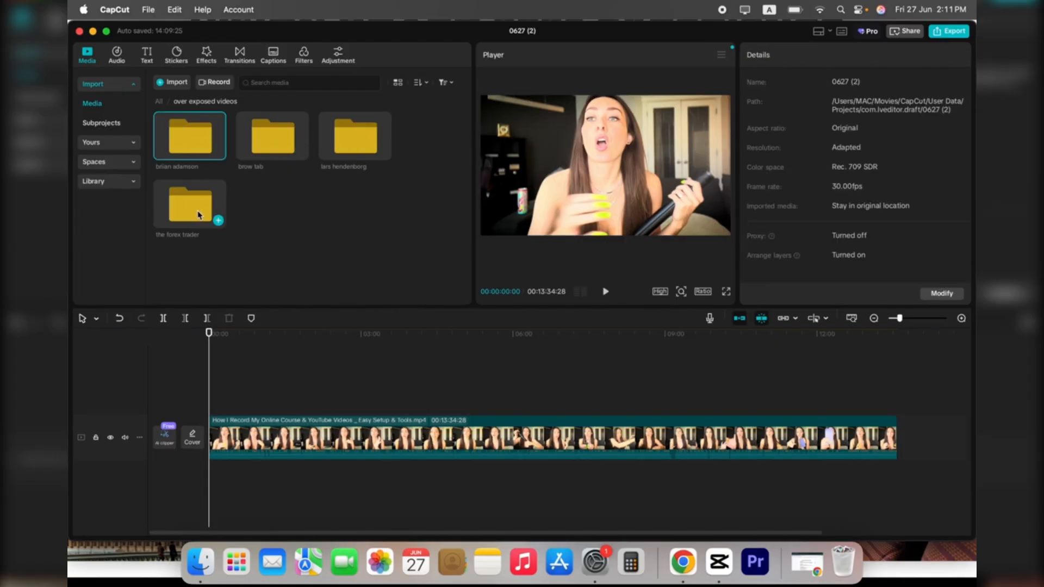
double_click(362, 139)
left_click_drag(275, 136, 227, 375)
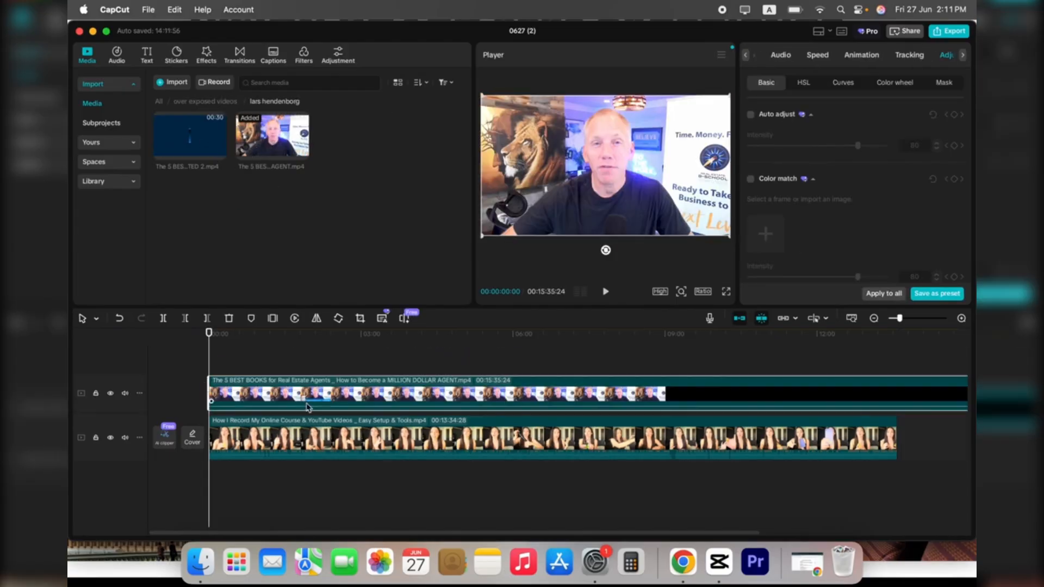
Delete the "How I Record My Online Course" clip and move the real estate video down onto the main track at the start
left_click(407, 444)
key("Delete")
left_click(609, 163)
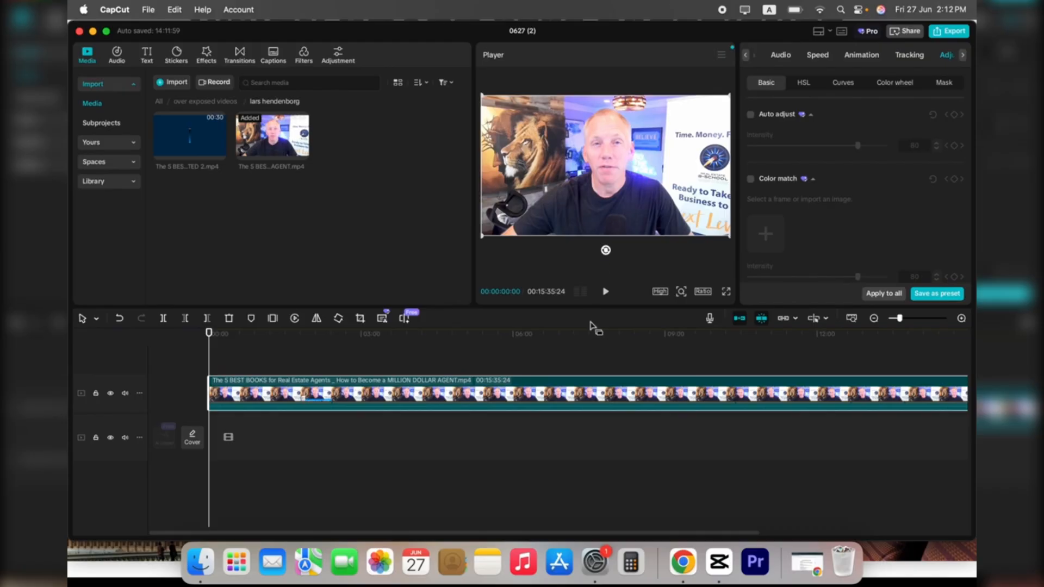
left_click_drag(540, 383, 545, 426)
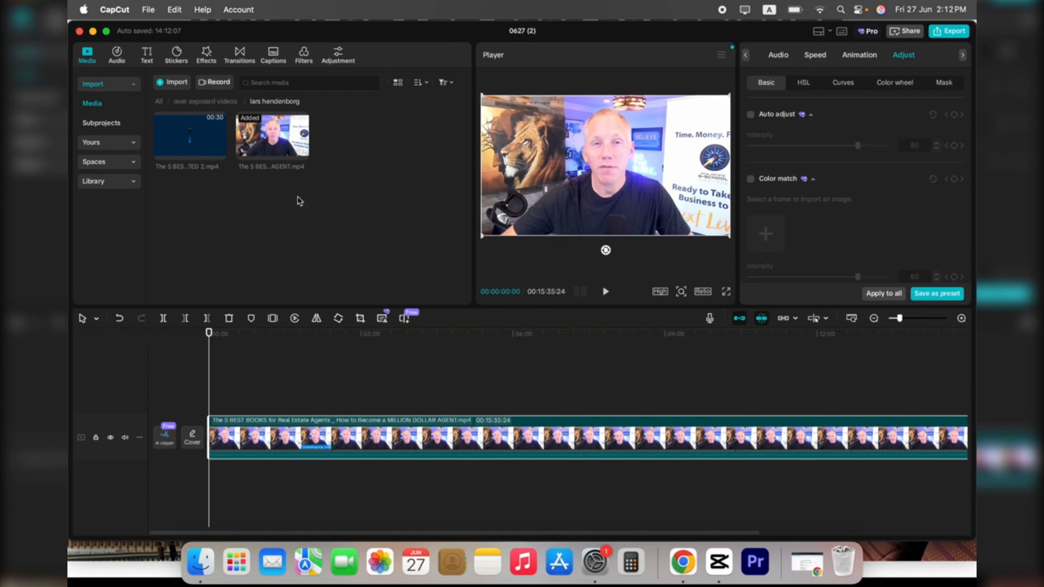
Try Color correction at intensity 80 on the frame at 00:02:16:22, toggling it repeatedly to compare and leaving it off
mouse_move(266, 143)
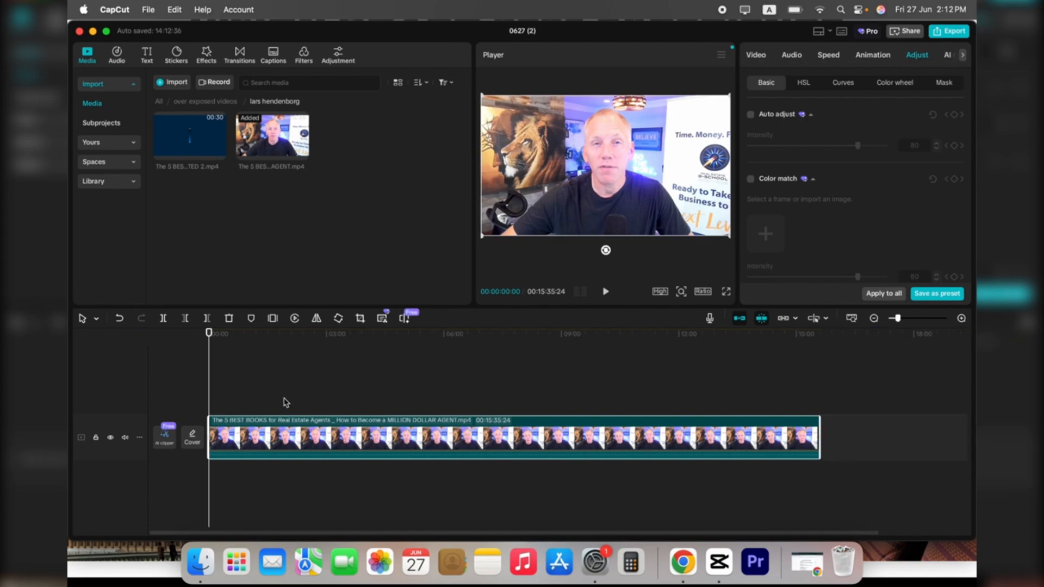
left_click_drag(209, 359, 298, 385)
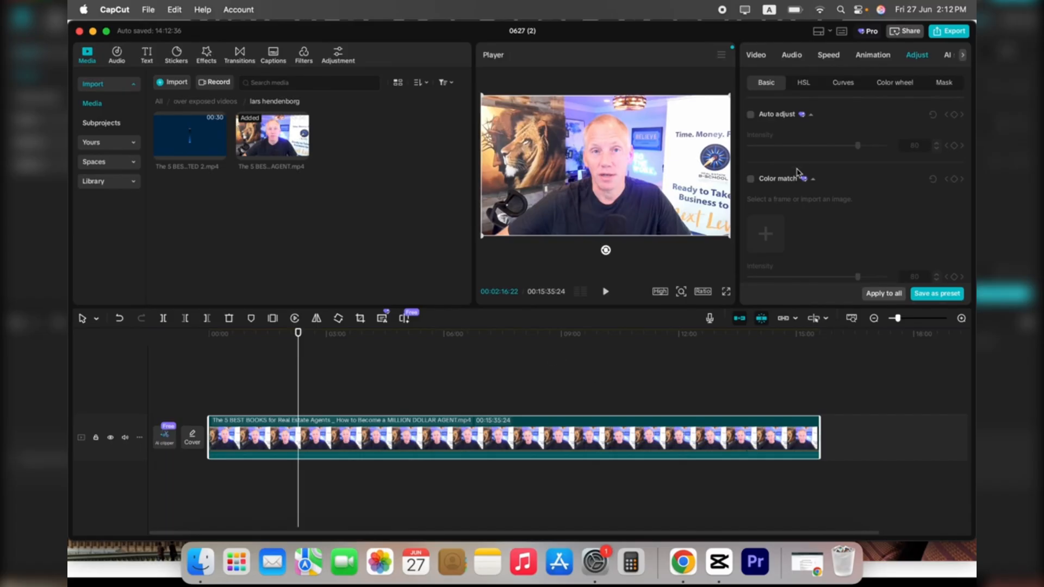
scroll(838, 217, "down", 3)
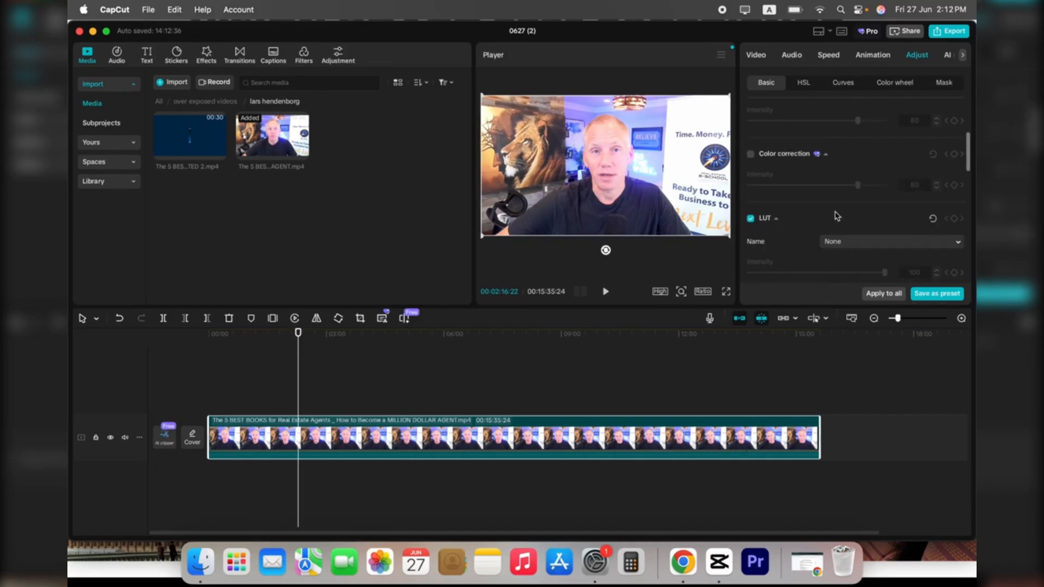
left_click(751, 155)
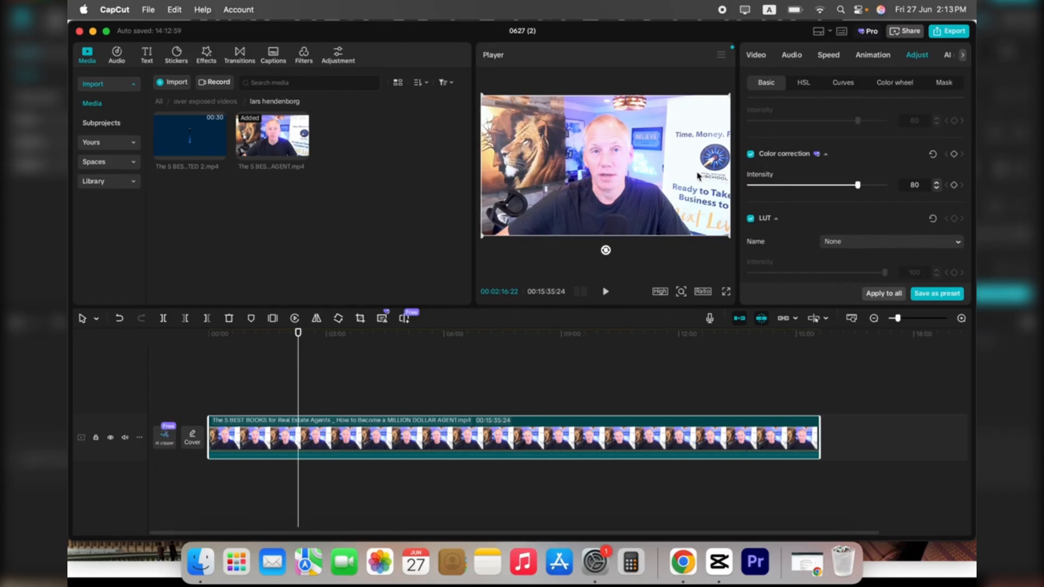
left_click(751, 156)
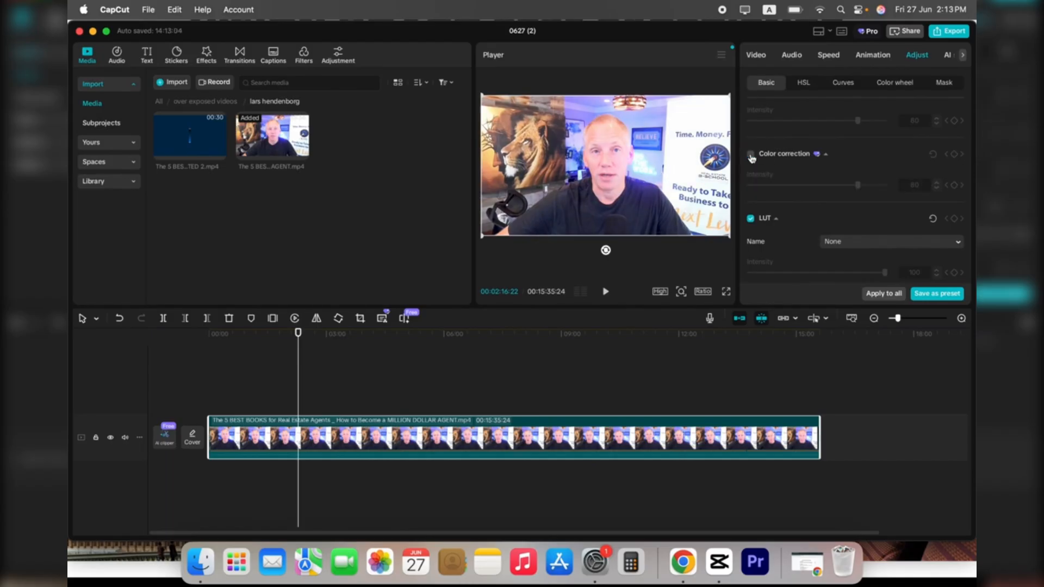
left_click(751, 156)
left_click(751, 156)
left_click(751, 156)
left_click(751, 156)
left_click(751, 155)
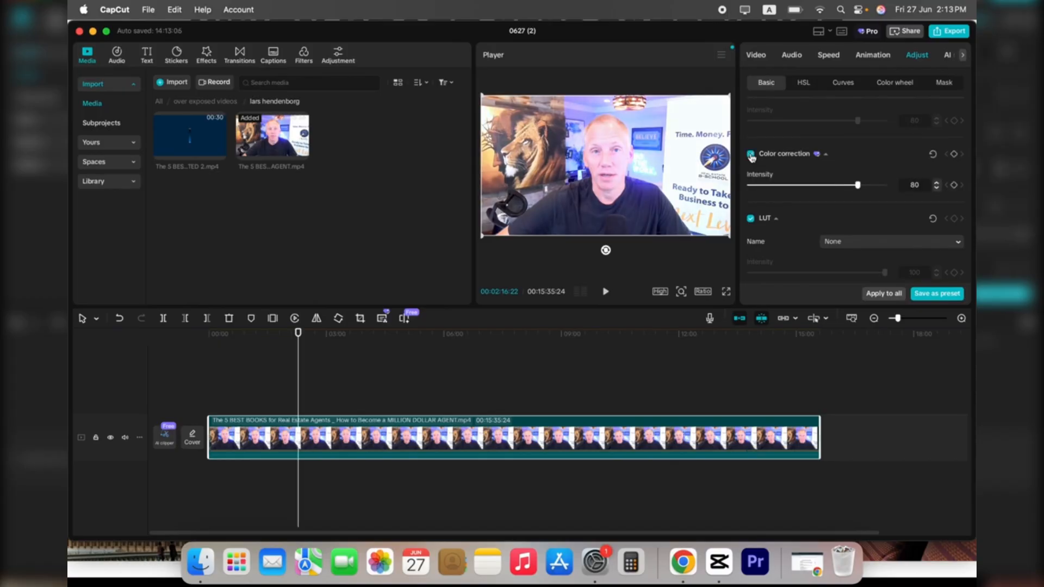
left_click(751, 155)
left_click(751, 156)
left_click(751, 155)
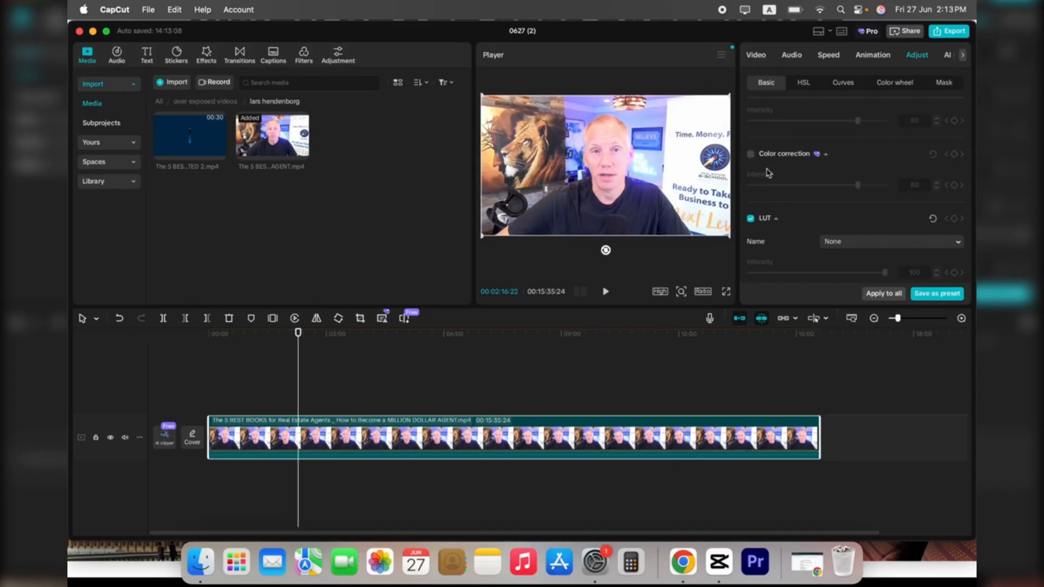
Go to the clip's exposure setting and inspect the overexposed frame in a full-screen preview before returning to the editor
scroll(794, 200, "down", 5)
scroll(794, 200, "down", 3)
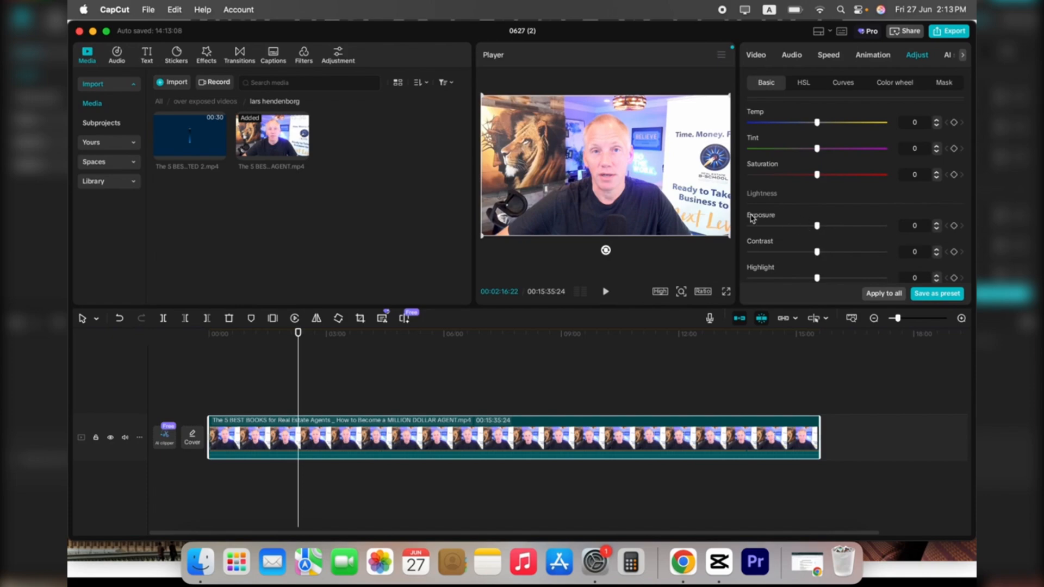
left_click(818, 228)
mouse_move(820, 230)
left_mouse_down()
mouse_move(802, 226)
mouse_move(867, 227)
mouse_move(817, 227)
left_mouse_up()
left_click(726, 291)
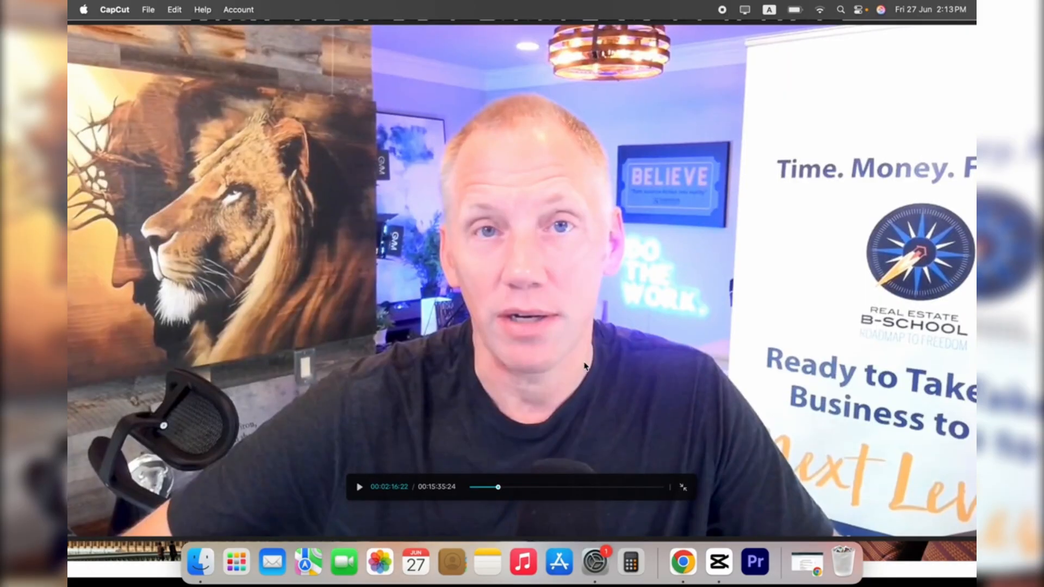
left_click(679, 489)
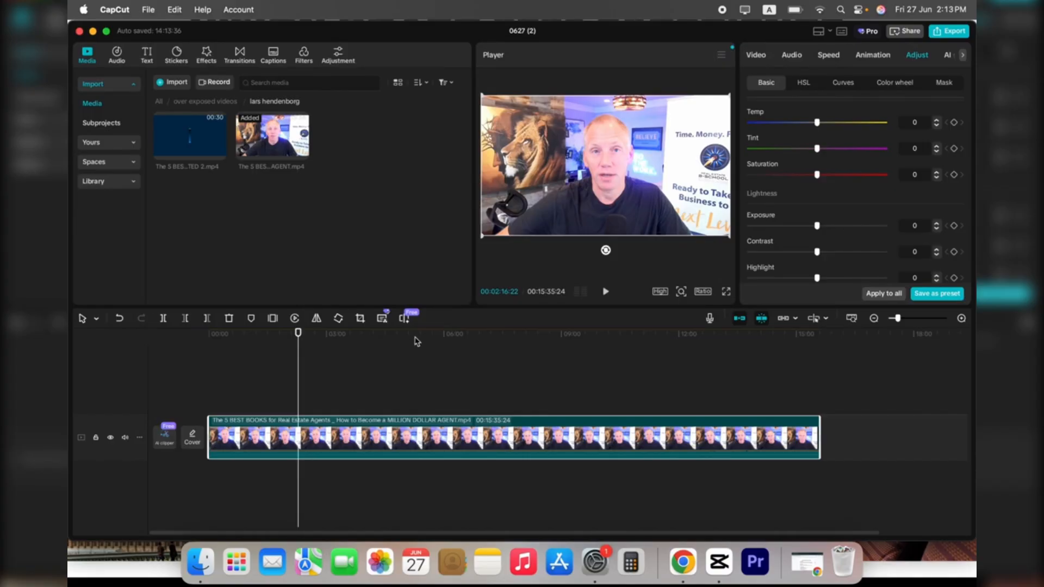
At 00:02:37:02, set the clip's exposure to -5, contrast to 9, highlight to -7 and shadow to -4
left_click(444, 343)
left_click(331, 344)
left_click(312, 340)
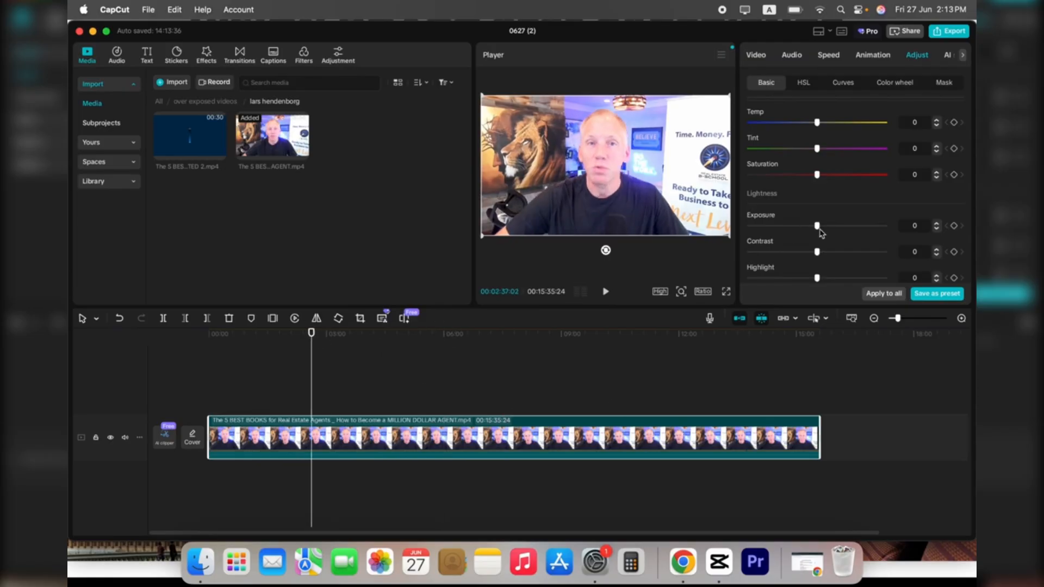
mouse_move(816, 225)
left_mouse_down()
mouse_move(861, 227)
mouse_move(810, 230)
left_mouse_up()
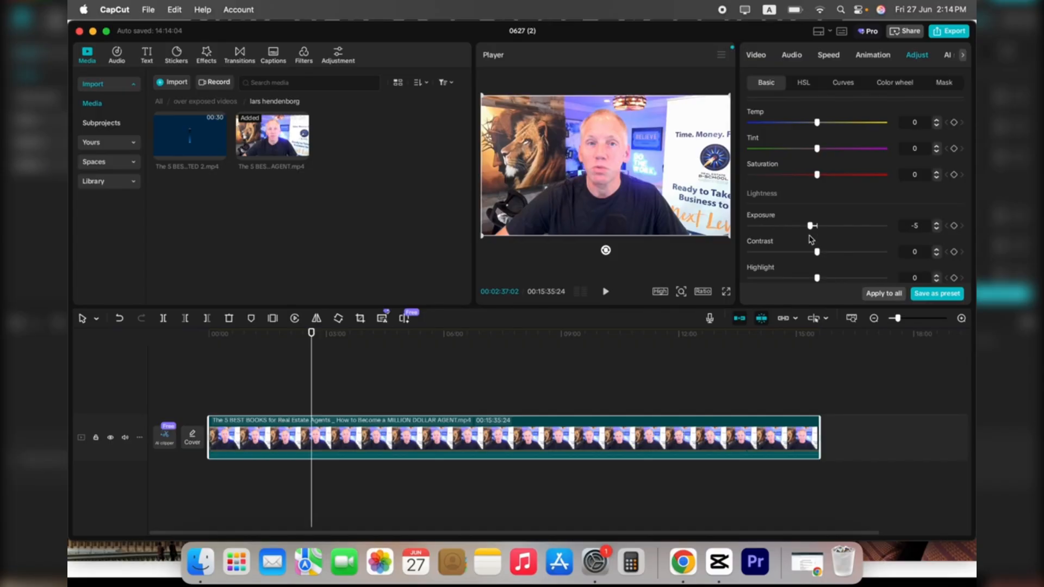
mouse_move(816, 251)
left_mouse_down()
mouse_move(828, 254)
mouse_move(799, 257)
mouse_move(836, 256)
mouse_move(807, 260)
left_mouse_up()
scroll(824, 257, "down", 2)
scroll(813, 261, "down", 2)
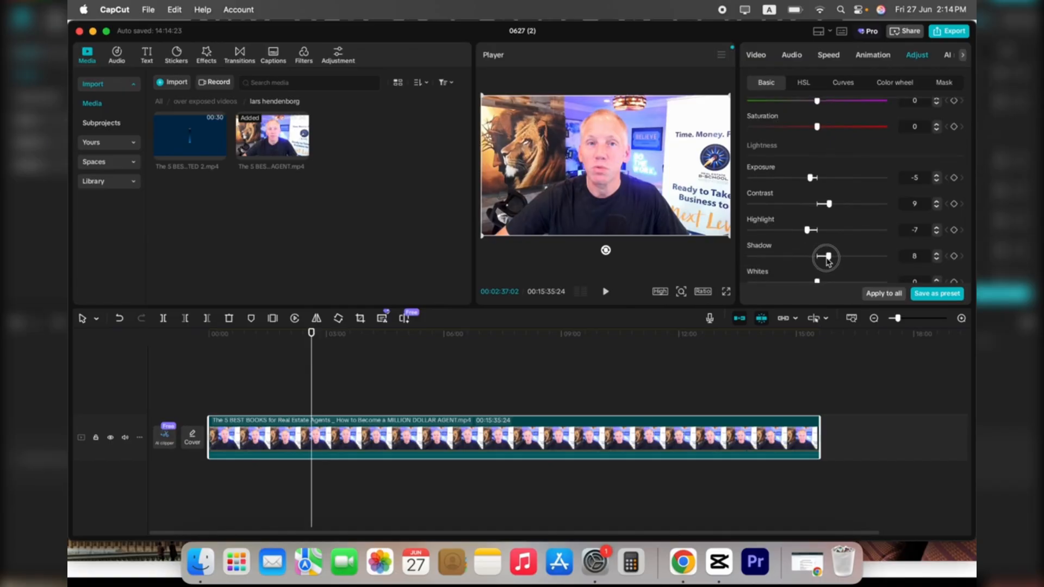
left_click_drag(828, 260, 817, 278)
scroll(840, 265, "down", 2)
scroll(840, 265, "down", 2)
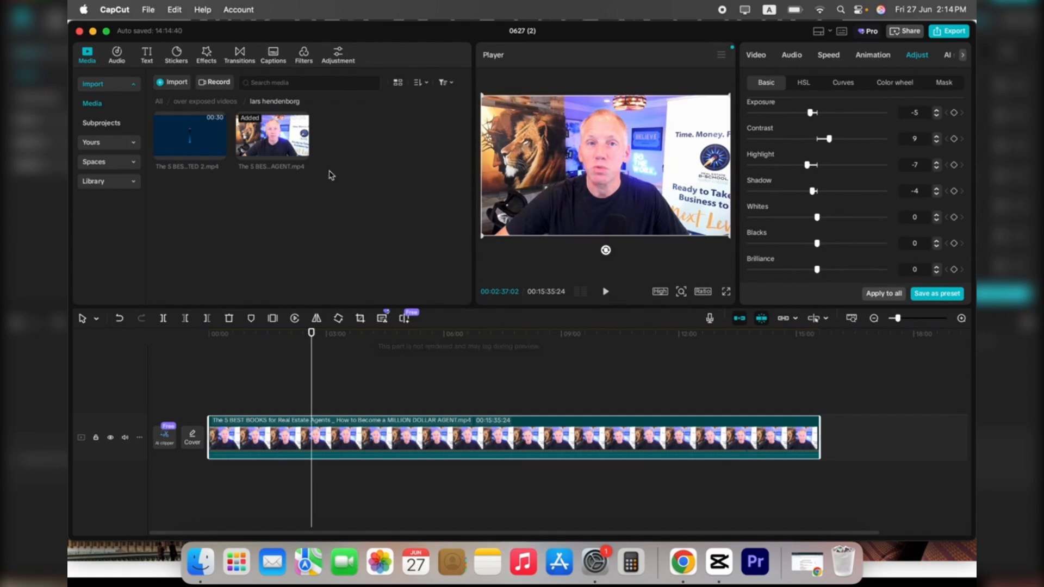
Overlay a shortened uncorrected copy of the source video above the corrected clip and scrub past its end to compare both versions
left_click(279, 141)
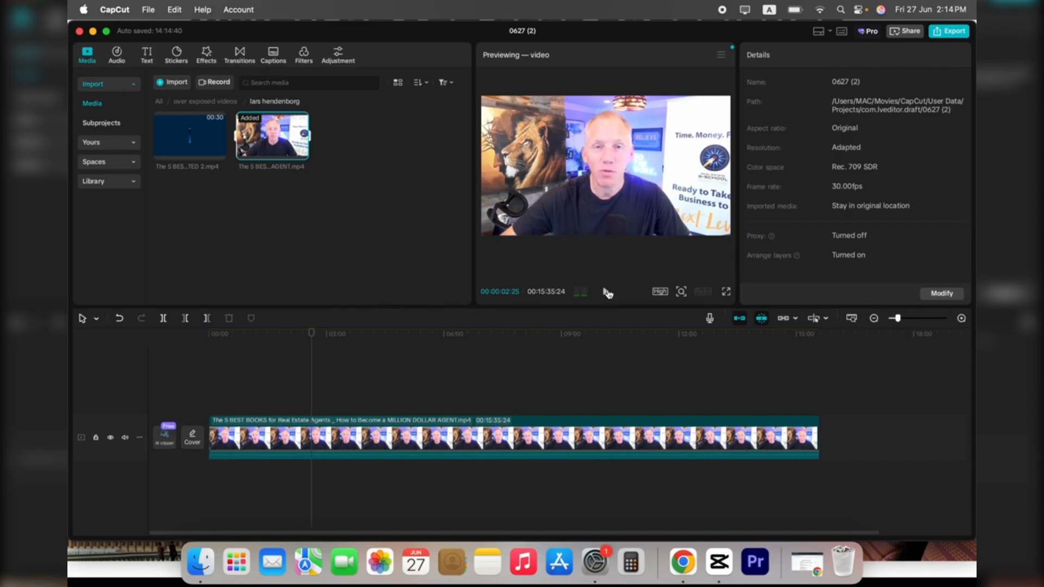
left_click(398, 445)
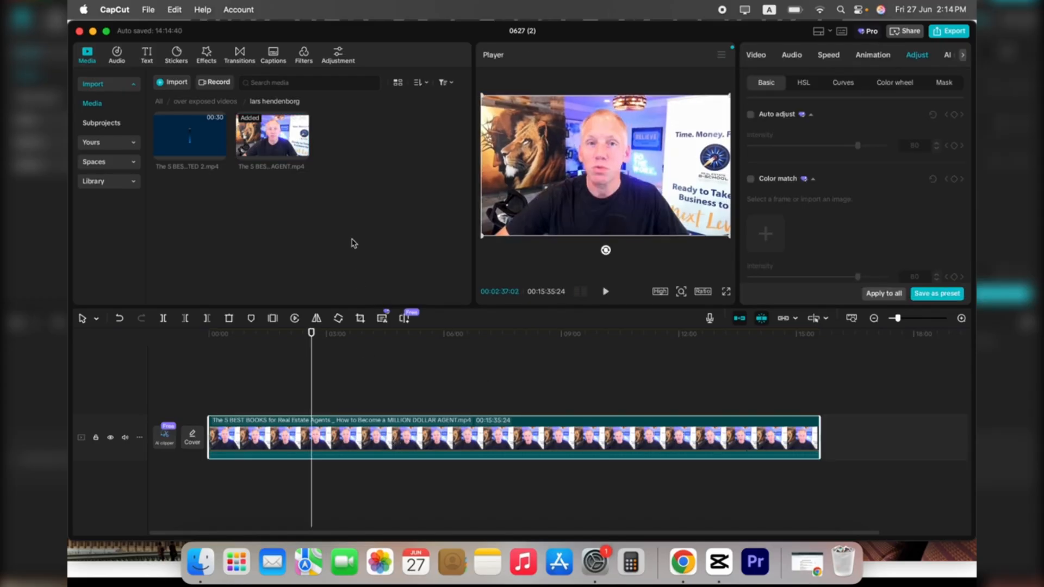
left_click_drag(277, 137, 259, 400)
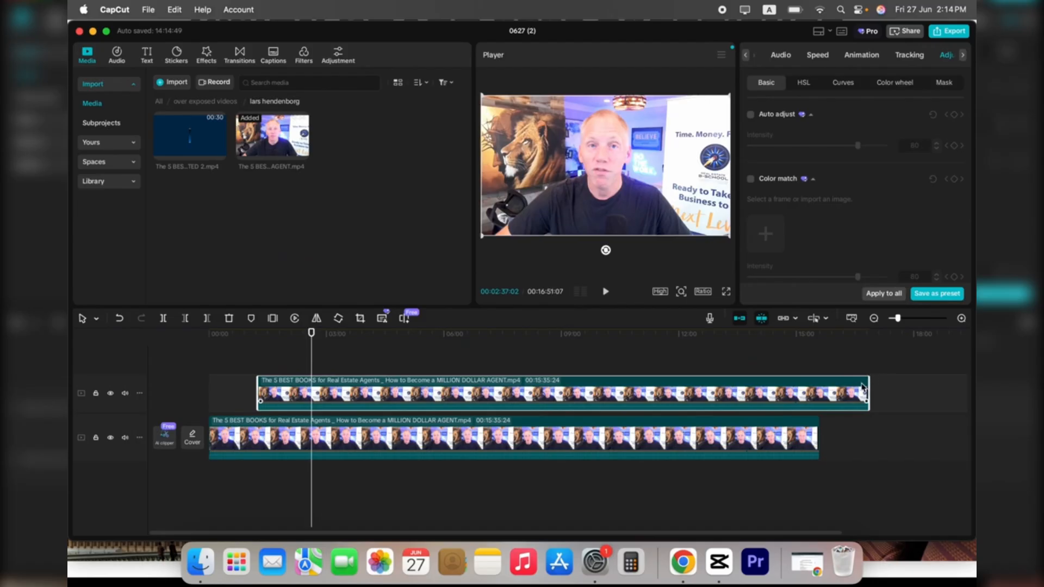
left_click_drag(868, 393, 319, 391)
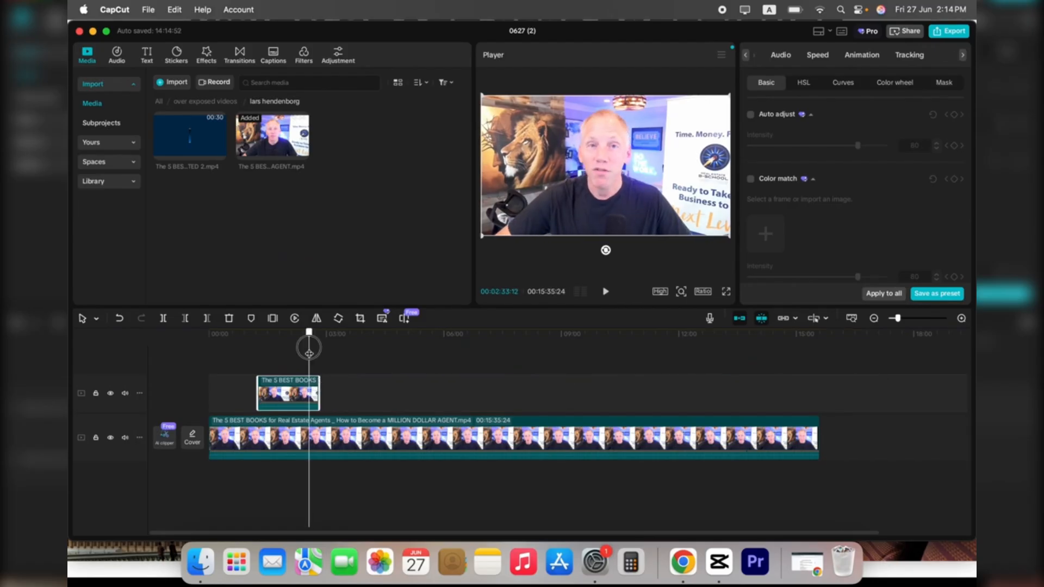
left_click_drag(310, 348, 357, 360)
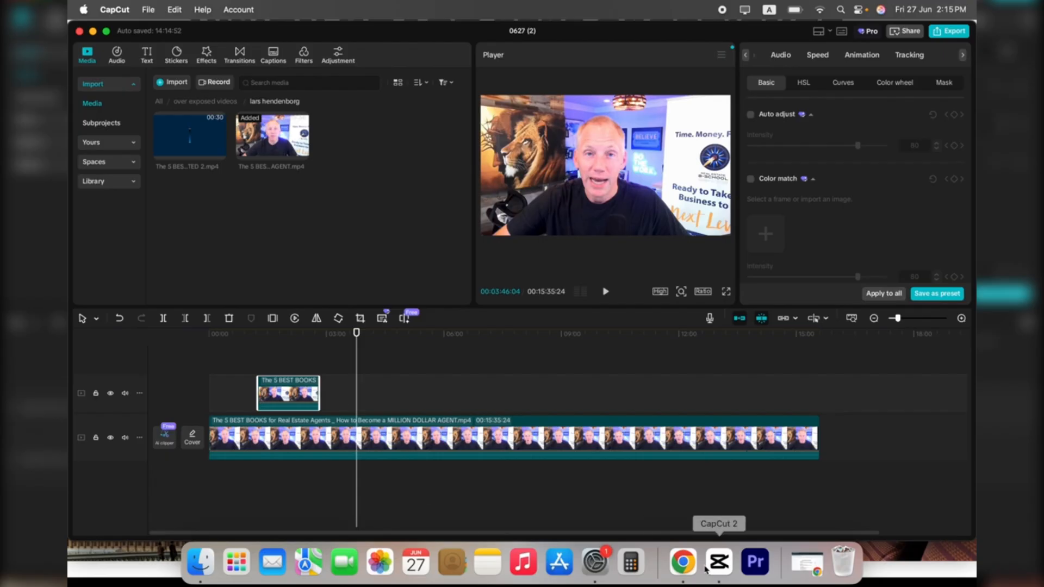
Switch to Chrome and highlight the color grading definition and its explanation in the "COLOR GRADING BASICS" document
left_click(683, 562)
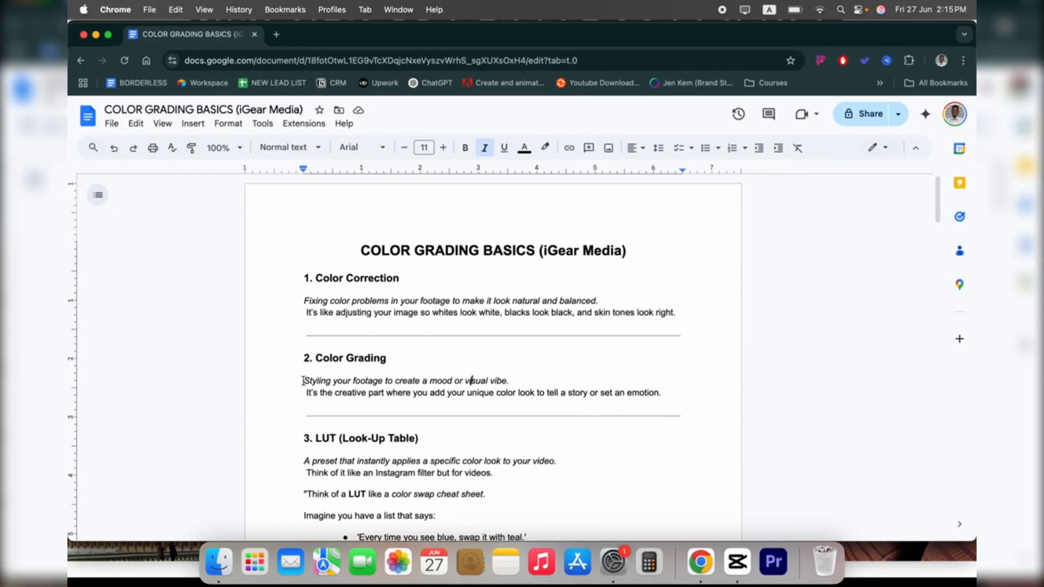
left_click_drag(302, 380, 503, 382)
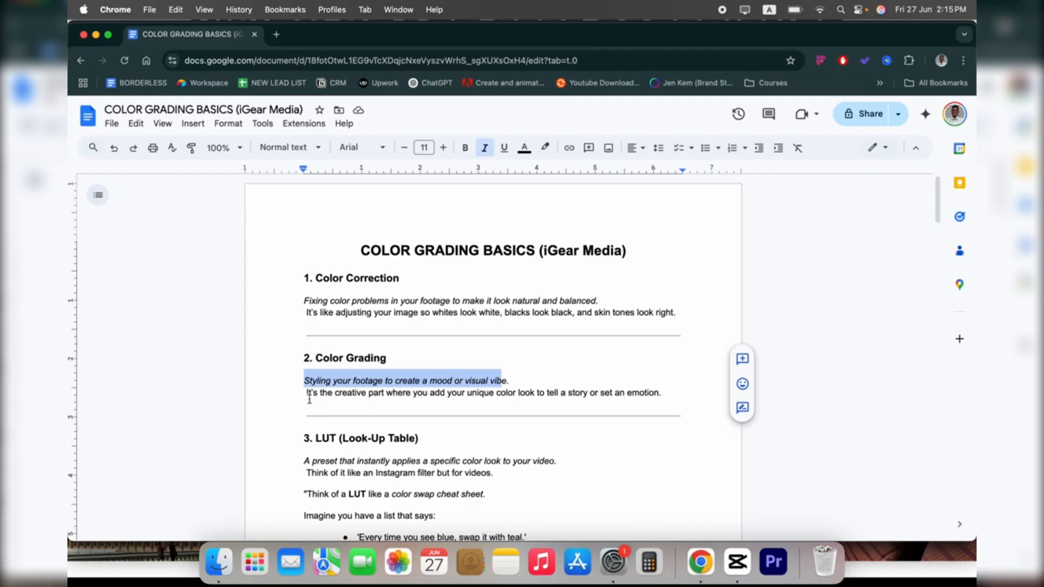
left_click_drag(308, 397, 641, 394)
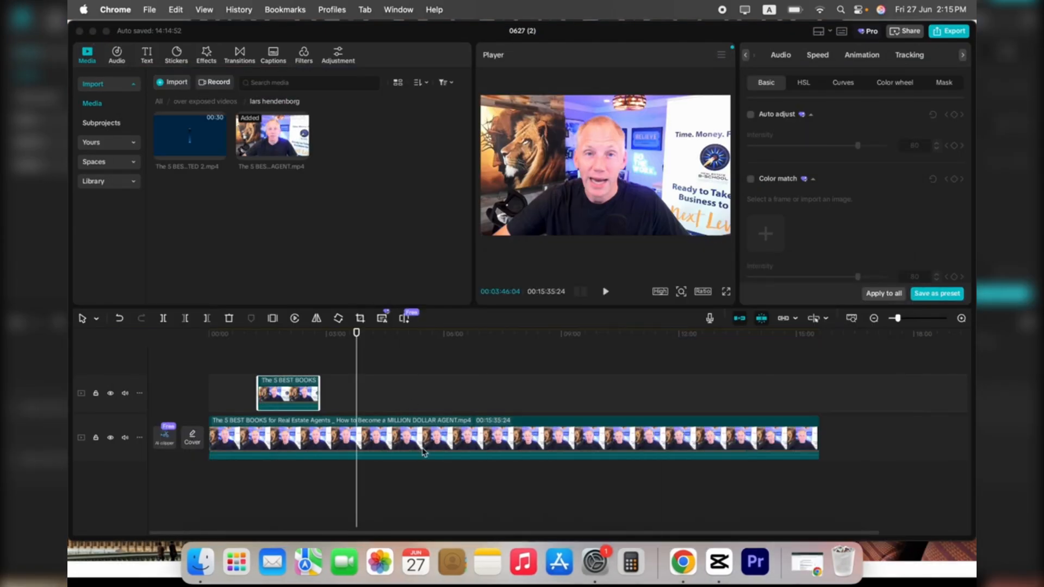
Back in CapCut, try a temperature of -50 on the main track clip, and return it to 0
left_click(424, 453)
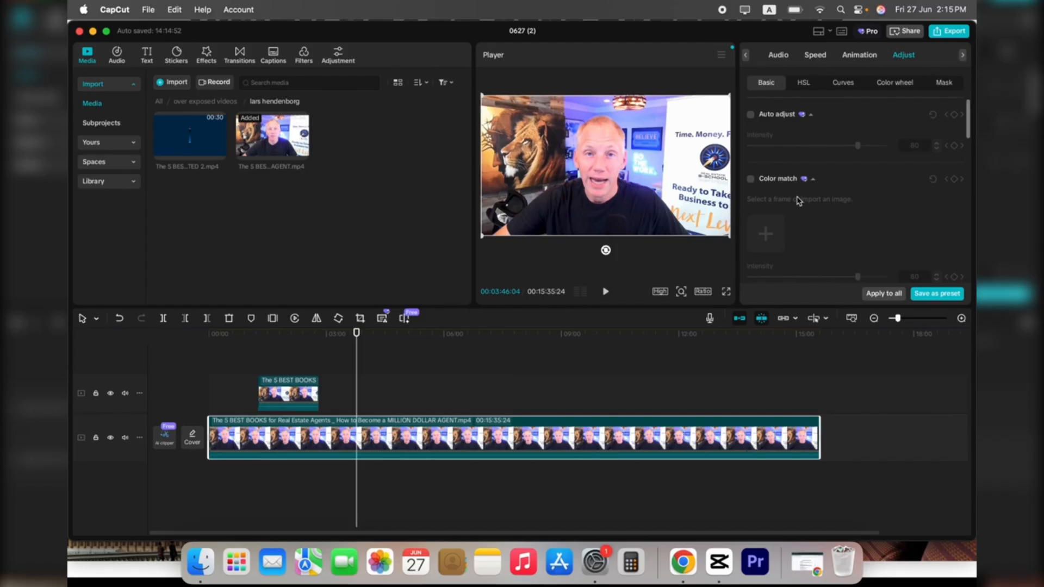
scroll(798, 200, "down", 3)
scroll(798, 200, "down", 5)
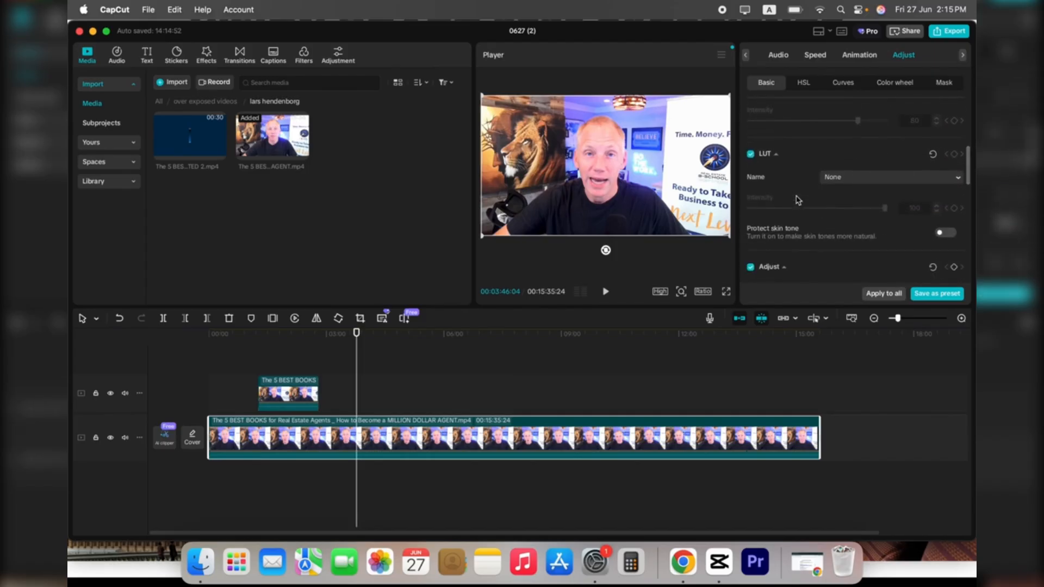
scroll(797, 201, "down", 2)
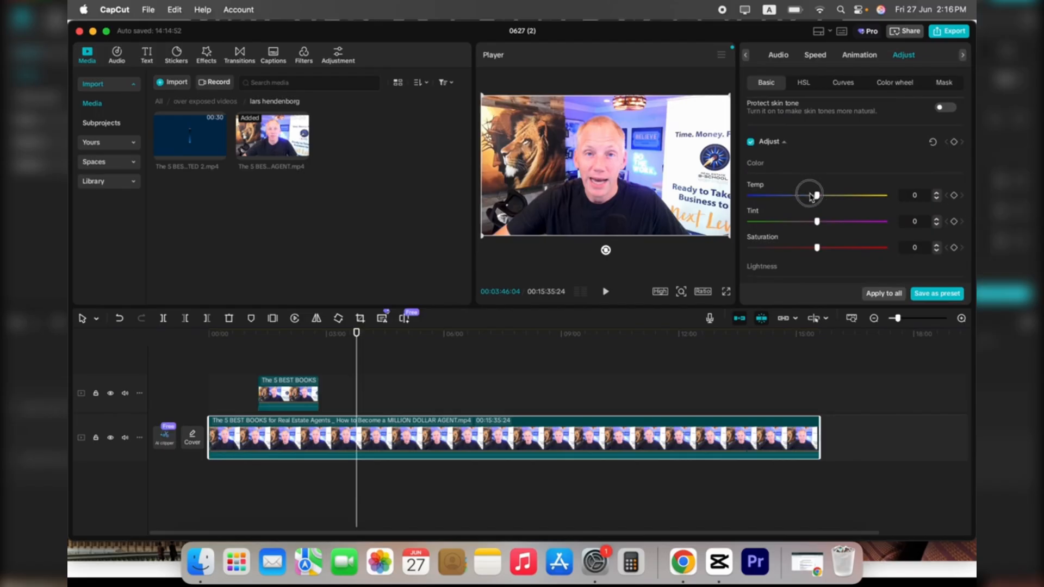
left_click_drag(816, 196, 719, 203)
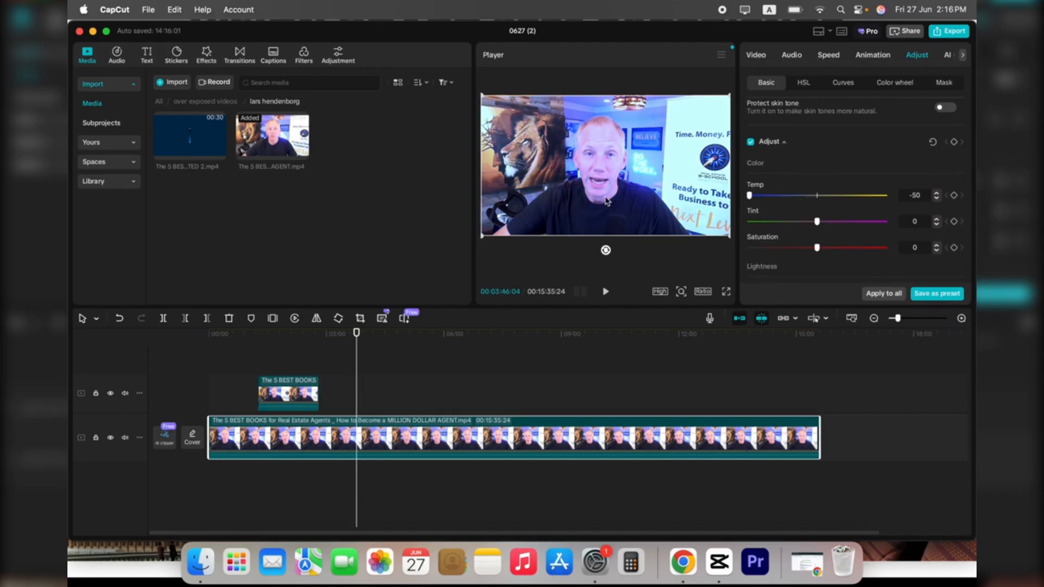
left_click(817, 196)
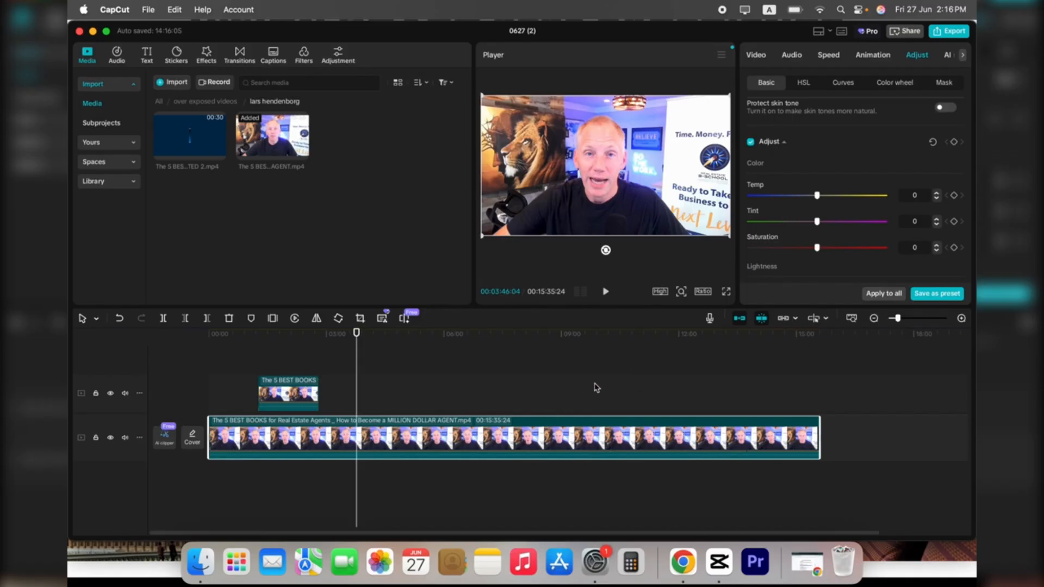
Review the main track clip's color and lightness sliders and its LUT settings
scroll(841, 169, "down", 5)
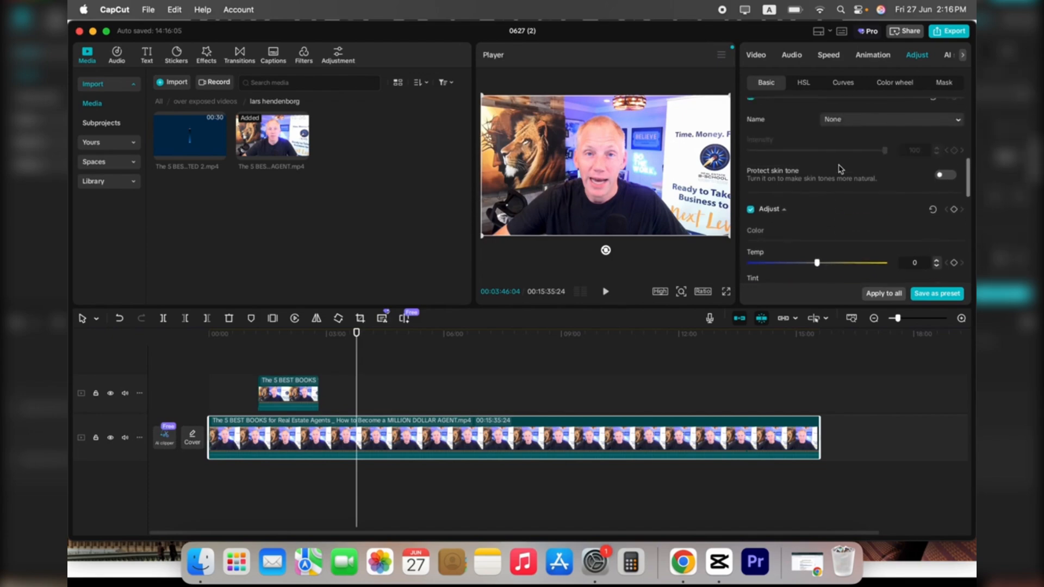
scroll(841, 169, "up", 5)
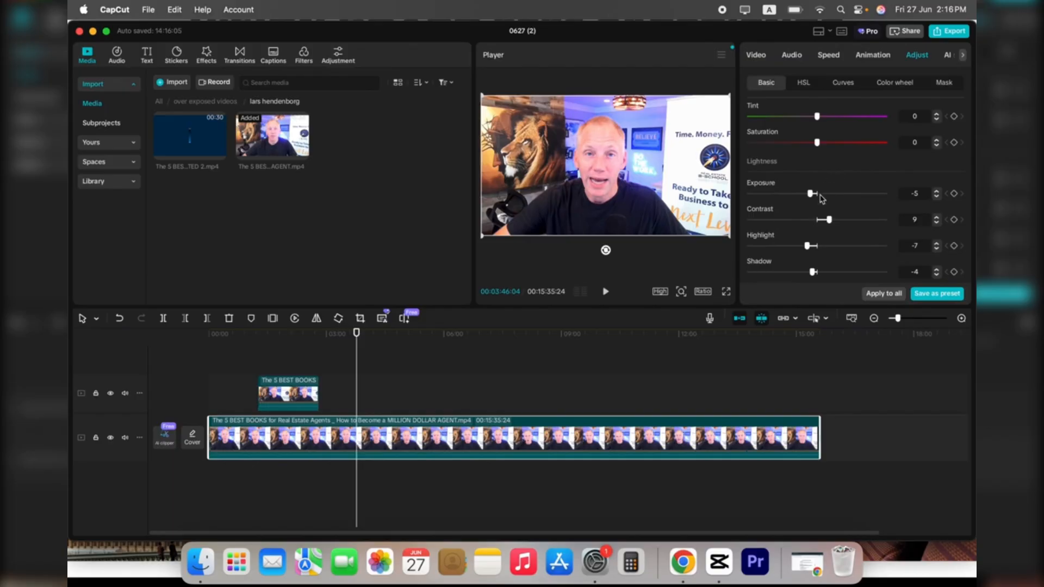
scroll(788, 182, "up", 4)
scroll(786, 179, "up", 1)
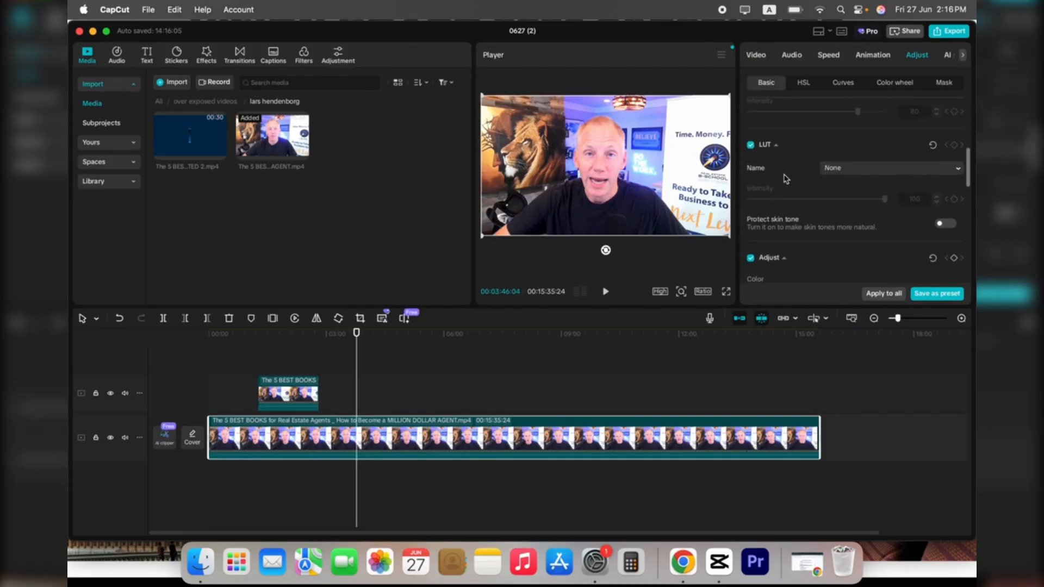
Switch to Chrome and read the LUT (Look-Up Table) definition in the "COLOR GRADING BASICS" document
left_click(686, 560)
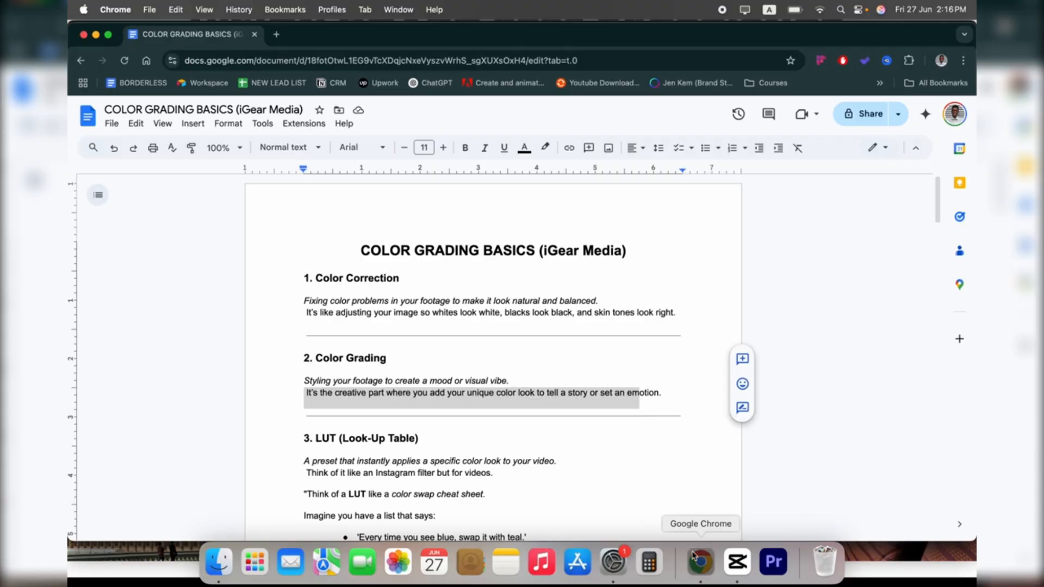
left_click(219, 561)
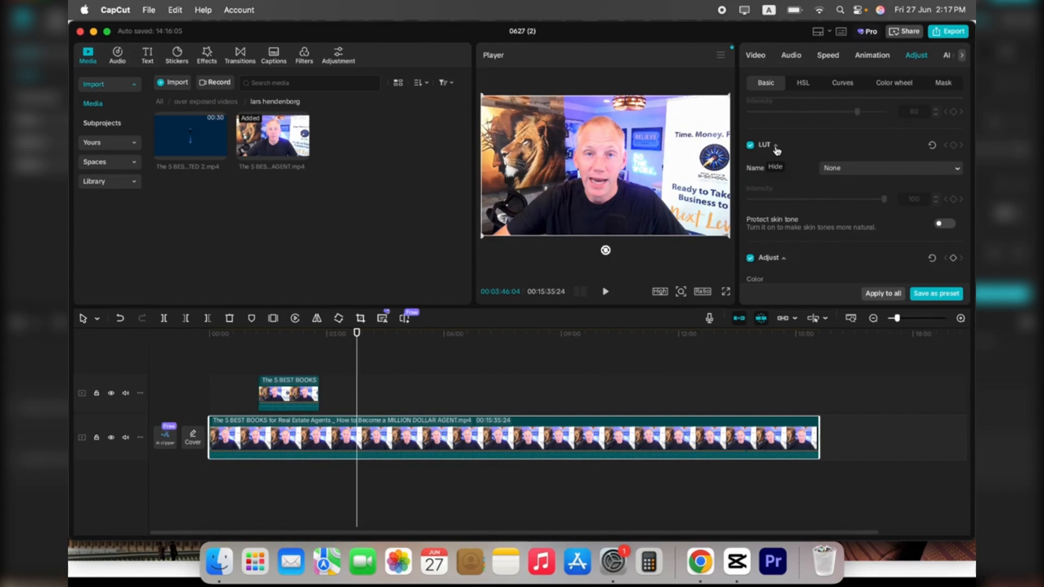
Back in CapCut, examine the LUT name choices and related LUT settings for the main track clip
left_click(828, 171)
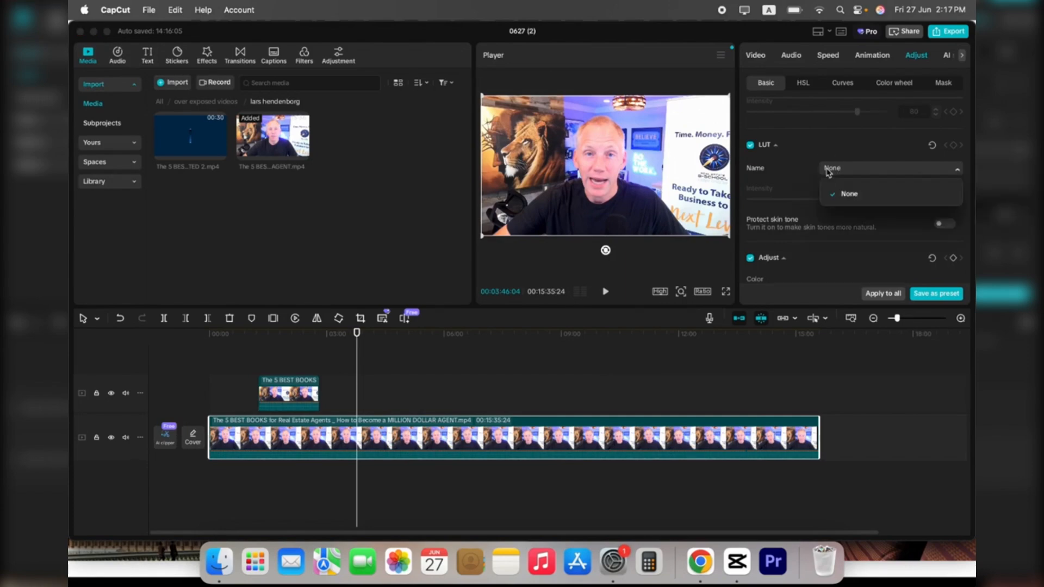
left_click(840, 200)
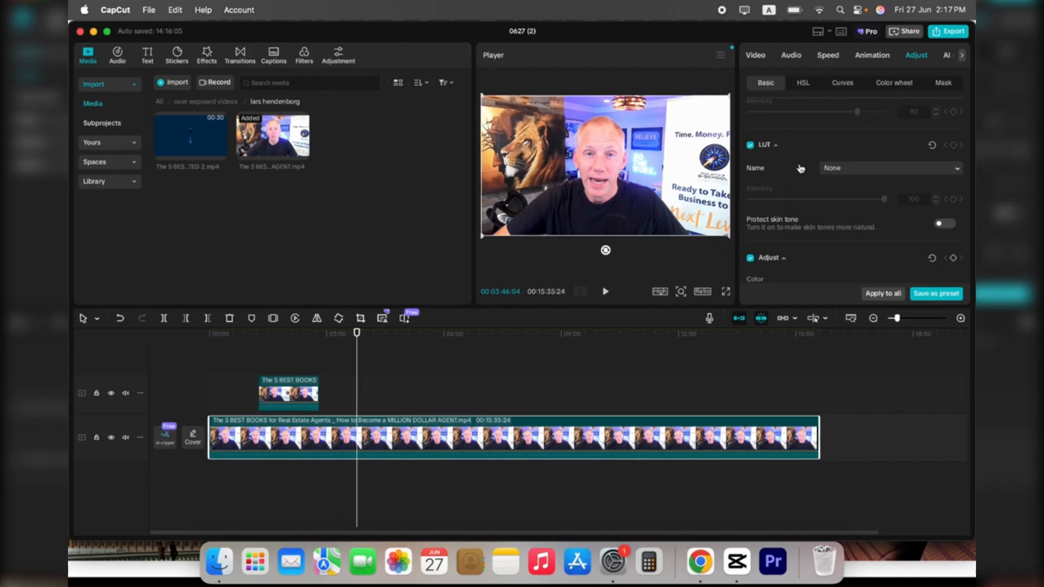
left_click(827, 171)
left_click(827, 171)
scroll(790, 179, "up", 2)
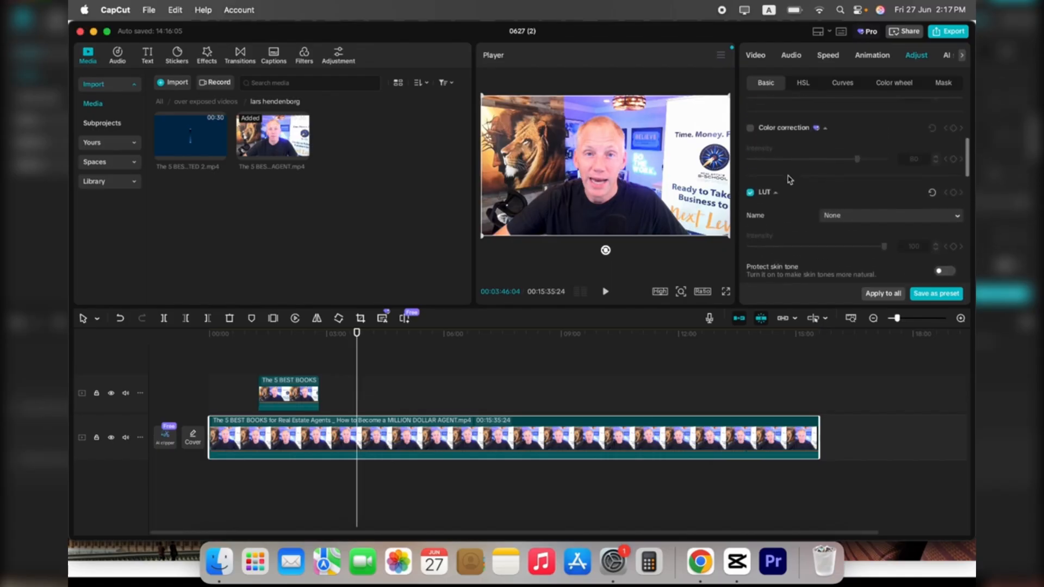
scroll(790, 180, "up", 1)
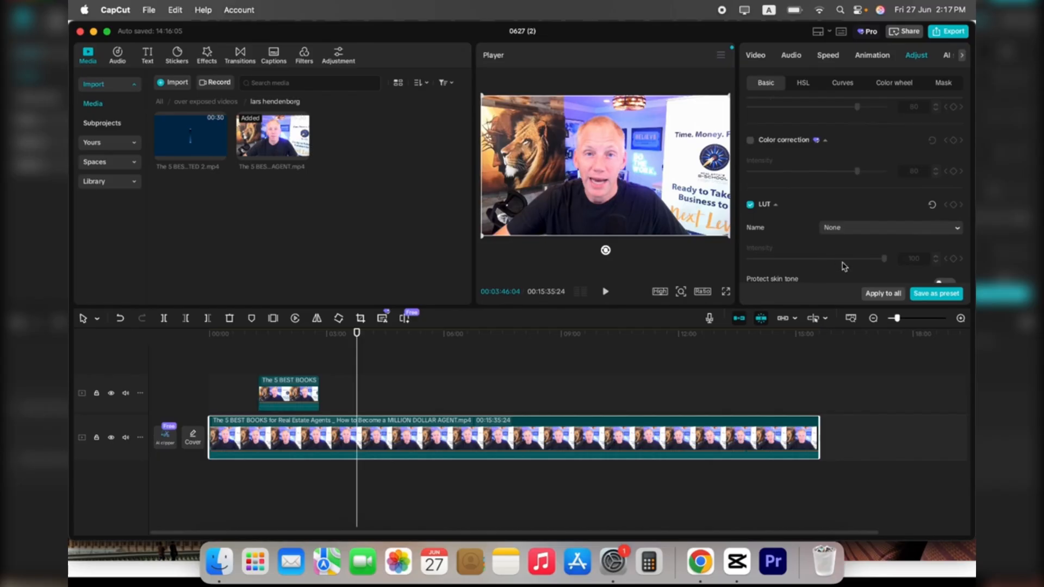
scroll(844, 266, "down", 1)
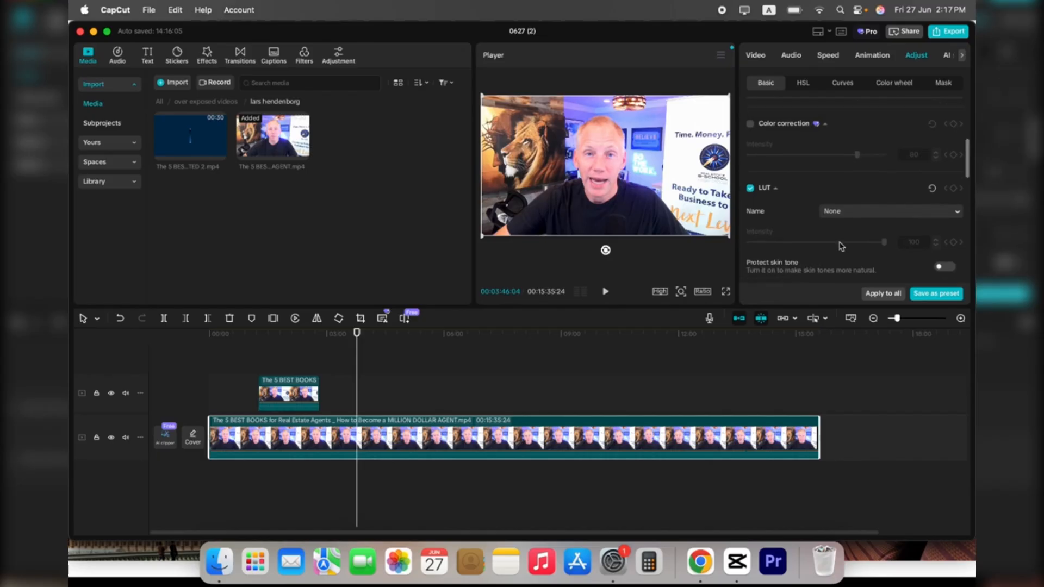
left_click(830, 211)
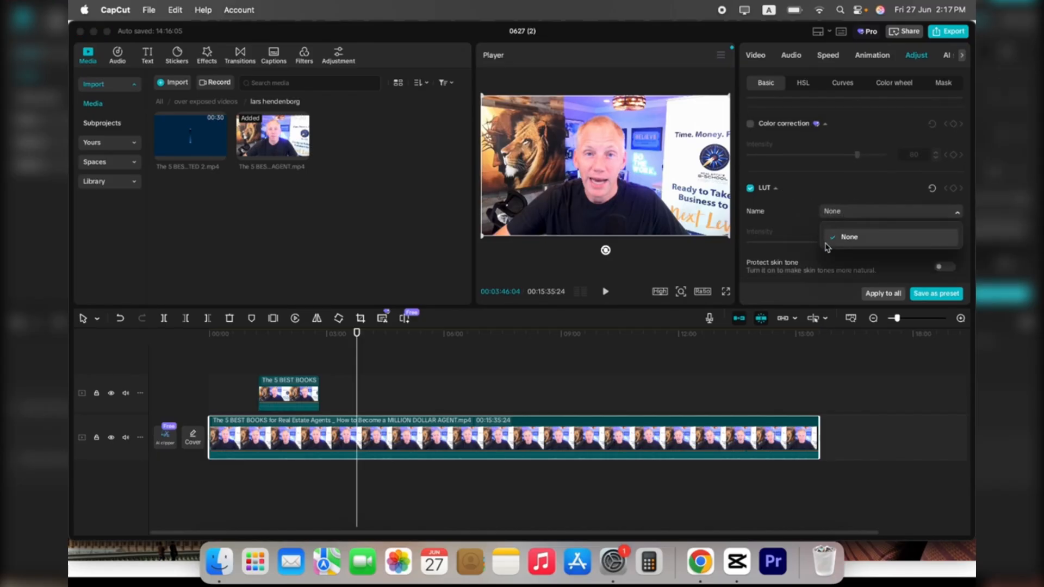
left_click(810, 200)
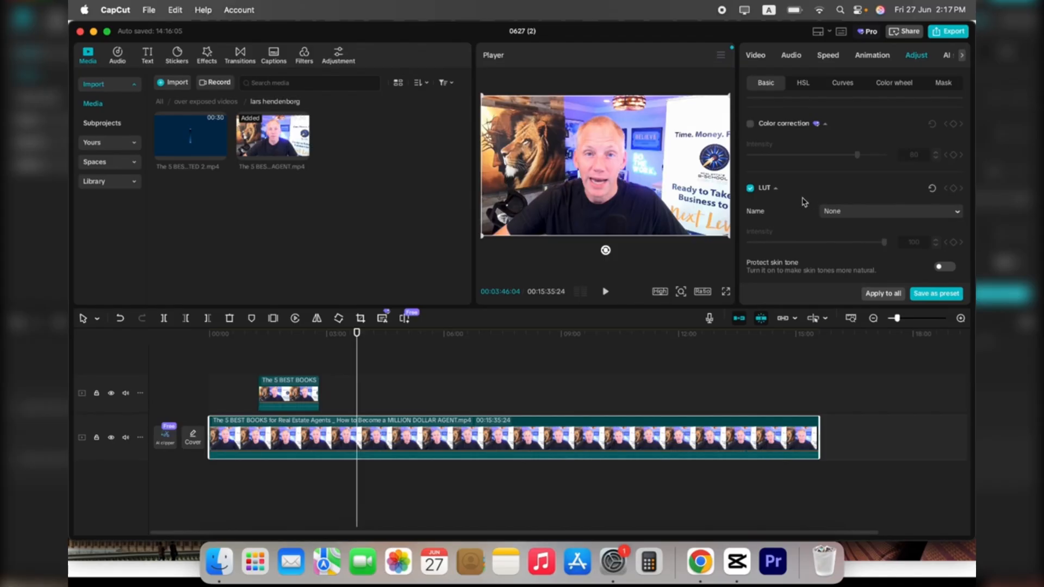
left_click(822, 213)
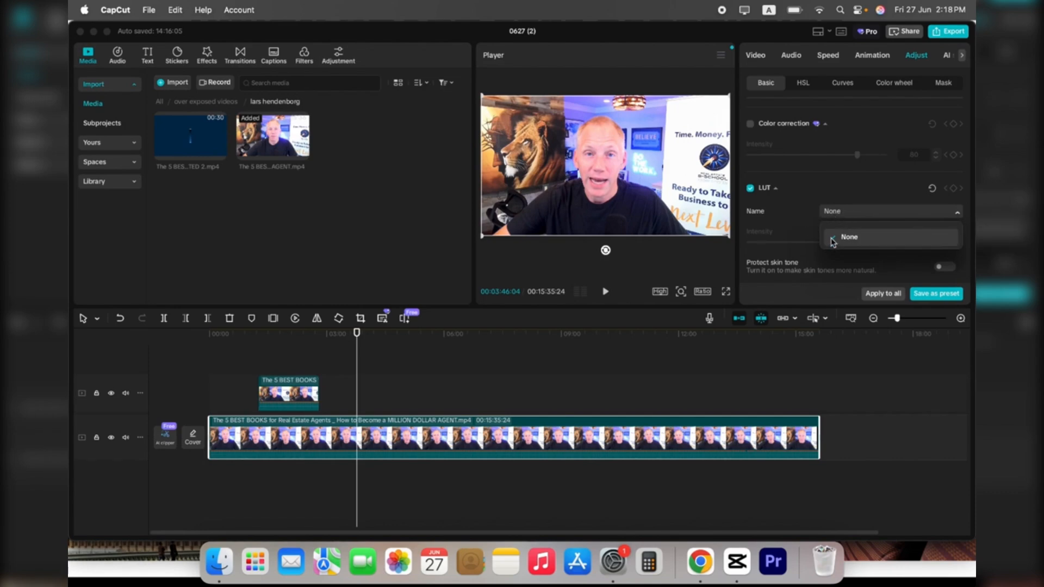
left_click(761, 194)
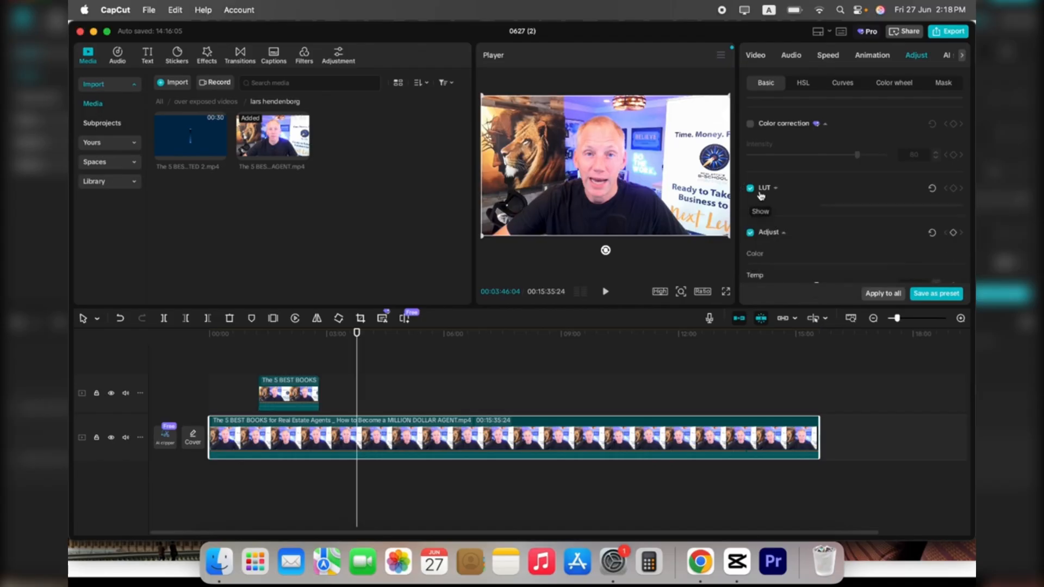
left_click(769, 190)
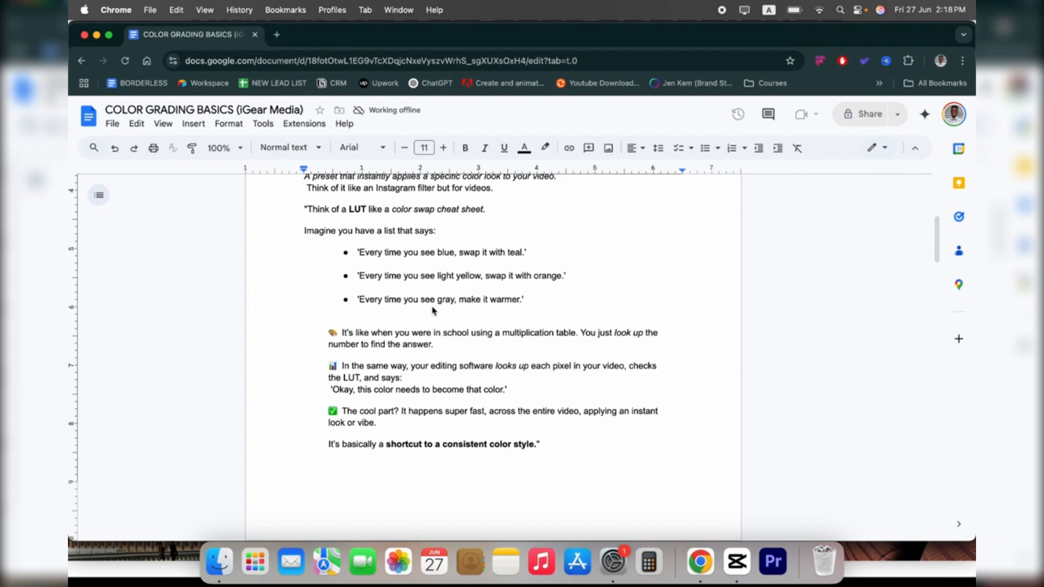
Highlight the blue-to-teal and light-yellow-to-orange swap examples in the Chrome document's LUT section, and return to CapCut
left_click(360, 254)
left_click_drag(361, 254, 466, 254)
left_click_drag(360, 276, 471, 284)
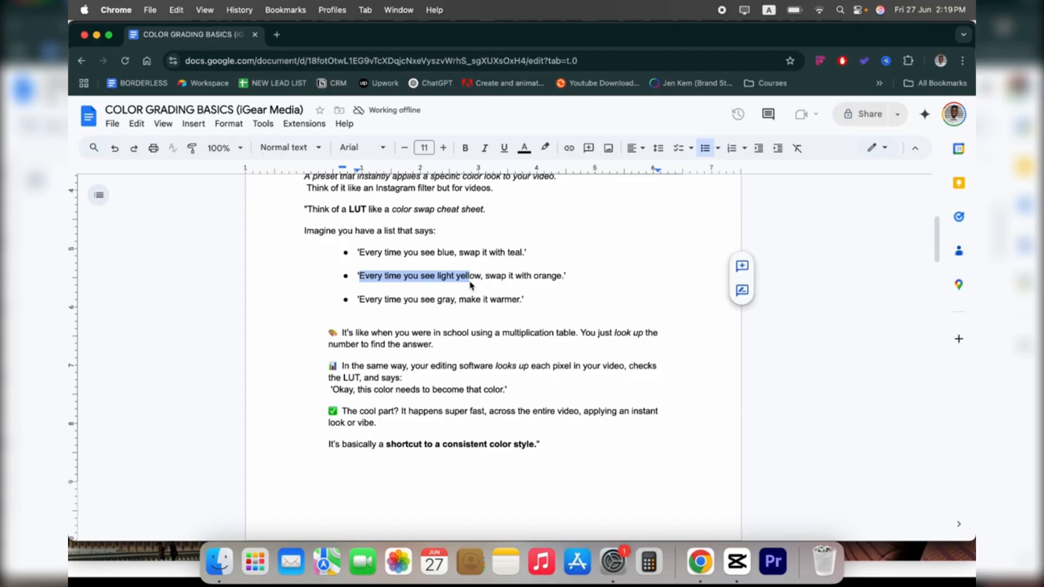
left_click(96, 35)
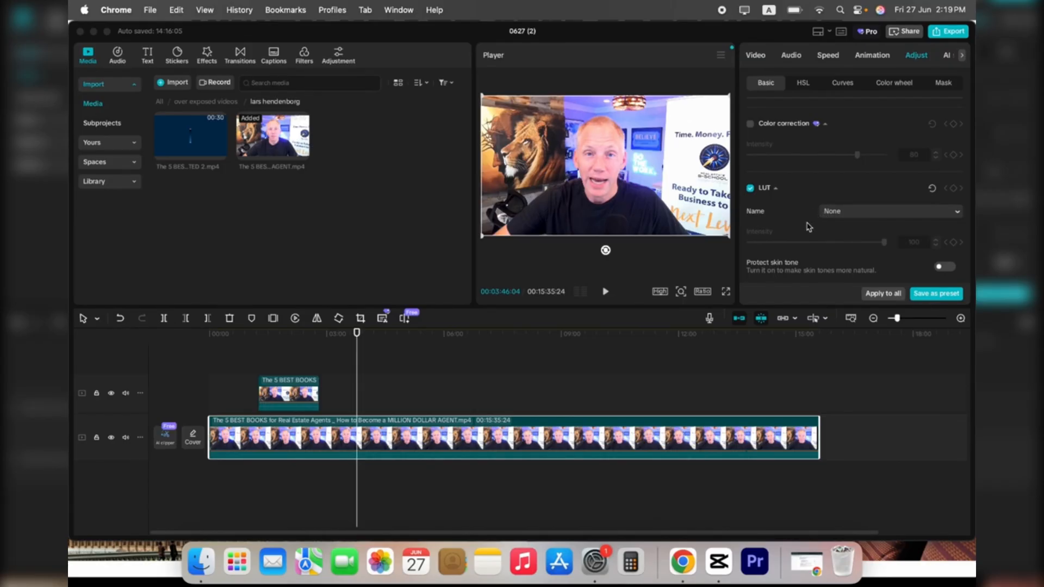
Try a slight temperature change on the main track clip and leave the temperature at 0
scroll(810, 227, "down", 2)
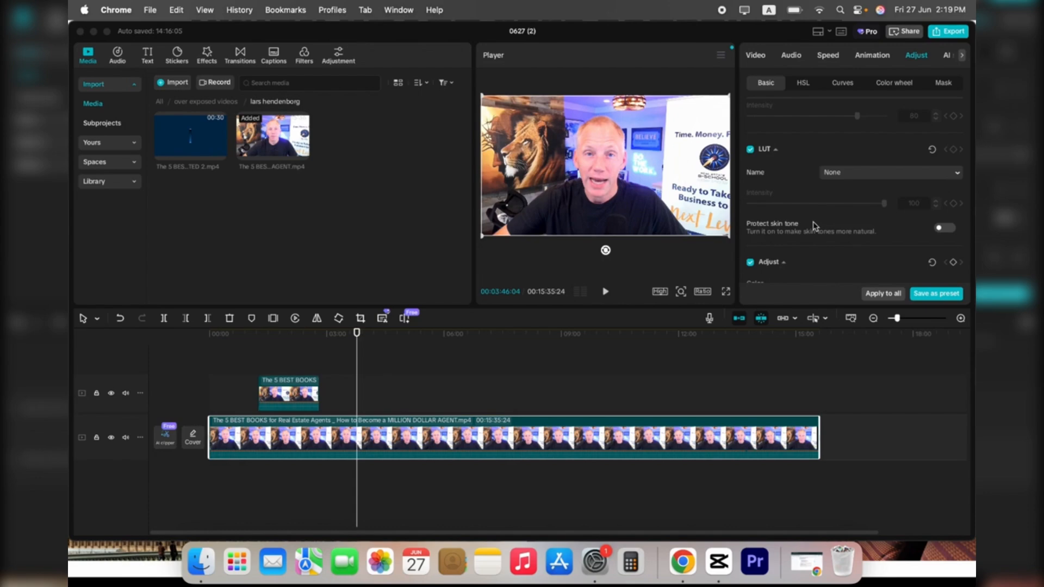
scroll(813, 223, "down", 1)
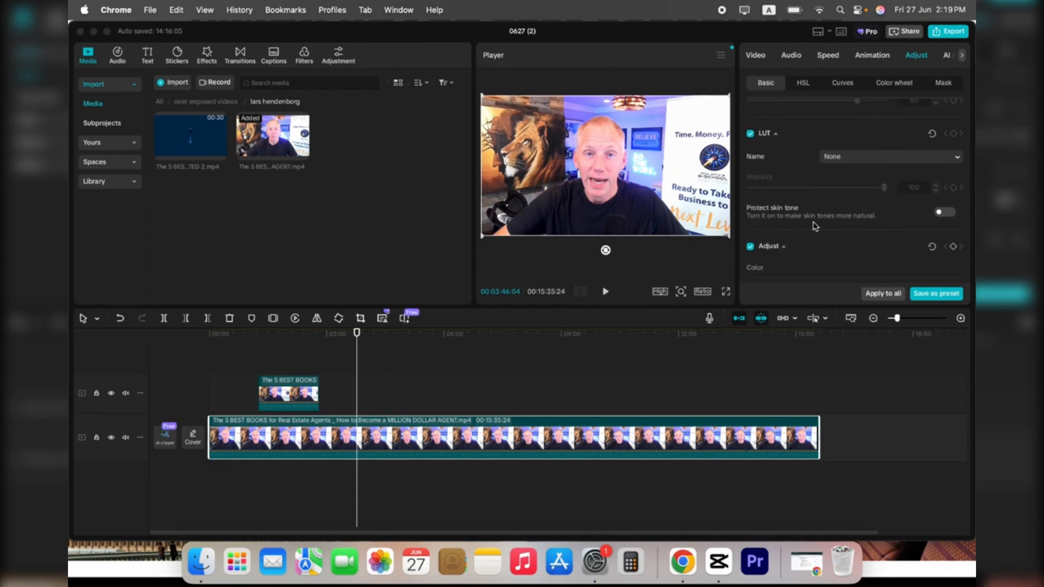
scroll(814, 226, "down", 4)
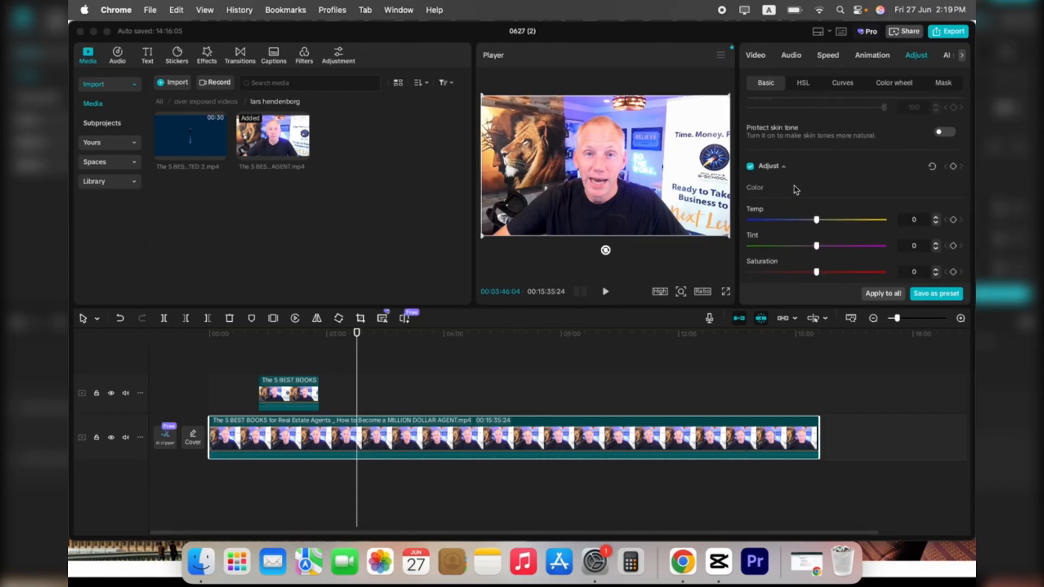
scroll(785, 207, "down", 2)
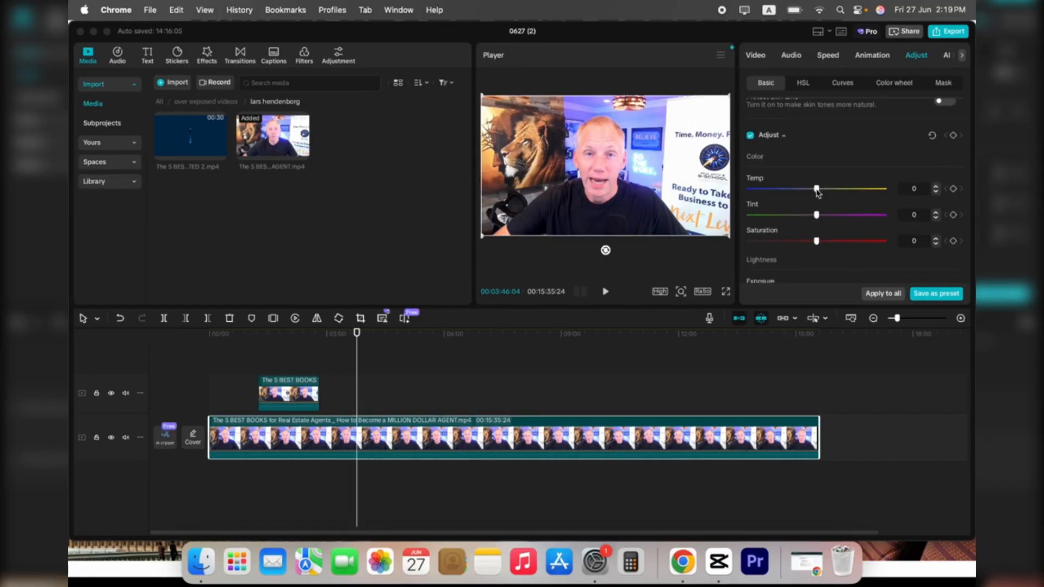
mouse_move(817, 191)
left_mouse_down()
mouse_move(764, 191)
mouse_move(857, 193)
mouse_move(912, 176)
mouse_move(775, 196)
mouse_move(814, 194)
left_mouse_up()
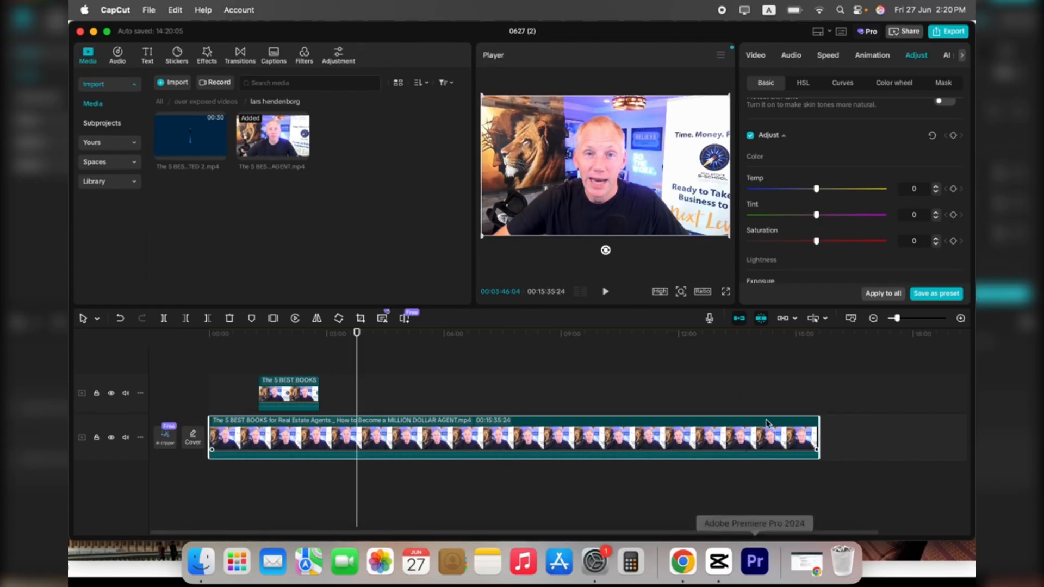
Show the color scopes beneath the player preview and widen the player area
left_click(720, 55)
mouse_move(800, 75)
left_click(865, 76)
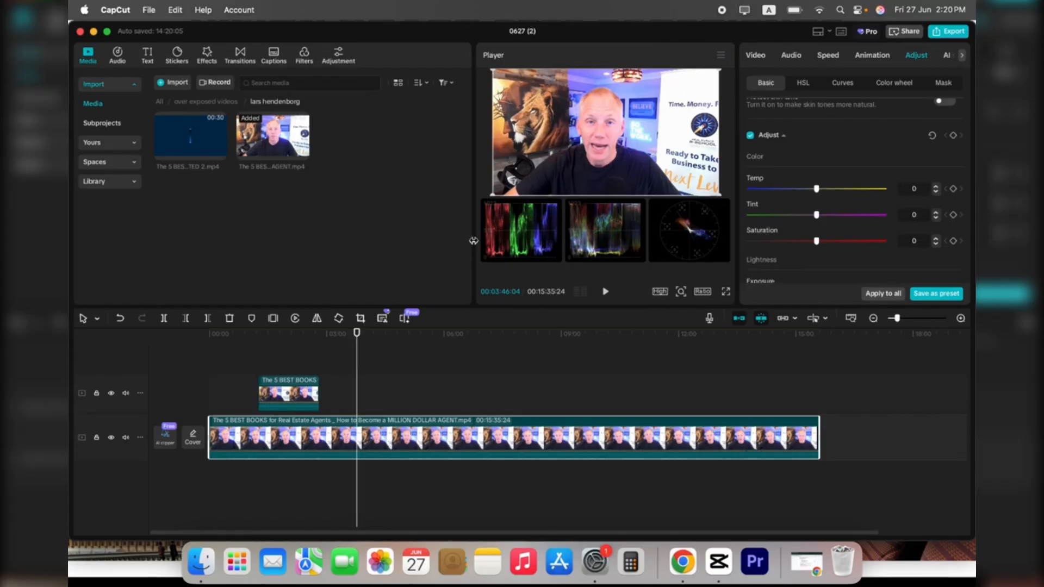
left_click_drag(463, 240, 388, 242)
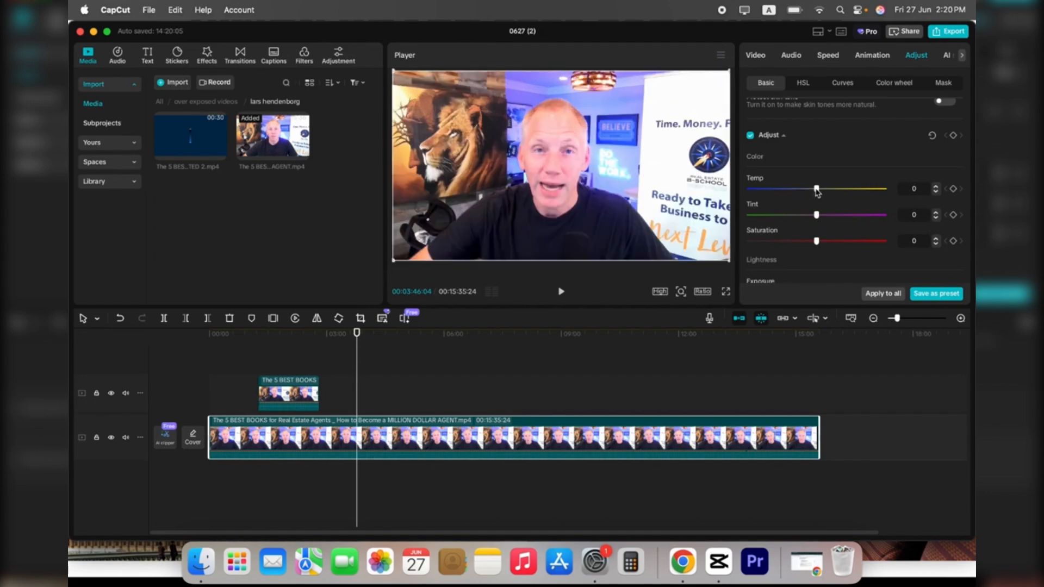
Set the main track clip's temperature to -9, and try a tint shift toward magenta before returning tint to 0
mouse_move(817, 189)
left_mouse_down()
mouse_move(776, 187)
mouse_move(858, 189)
mouse_move(771, 198)
mouse_move(804, 195)
left_mouse_up()
left_click(818, 217)
mouse_move(818, 219)
left_mouse_down()
mouse_move(749, 218)
mouse_move(858, 215)
mouse_move(817, 217)
left_mouse_up()
mouse_move(816, 215)
left_mouse_down()
mouse_move(755, 218)
mouse_move(816, 219)
left_mouse_up()
left_click_drag(818, 216, 849, 217)
left_click(816, 215)
Try saturation values of 50 and -50 on the main track clip, and return saturation to 0
scroll(840, 231, "down", 2)
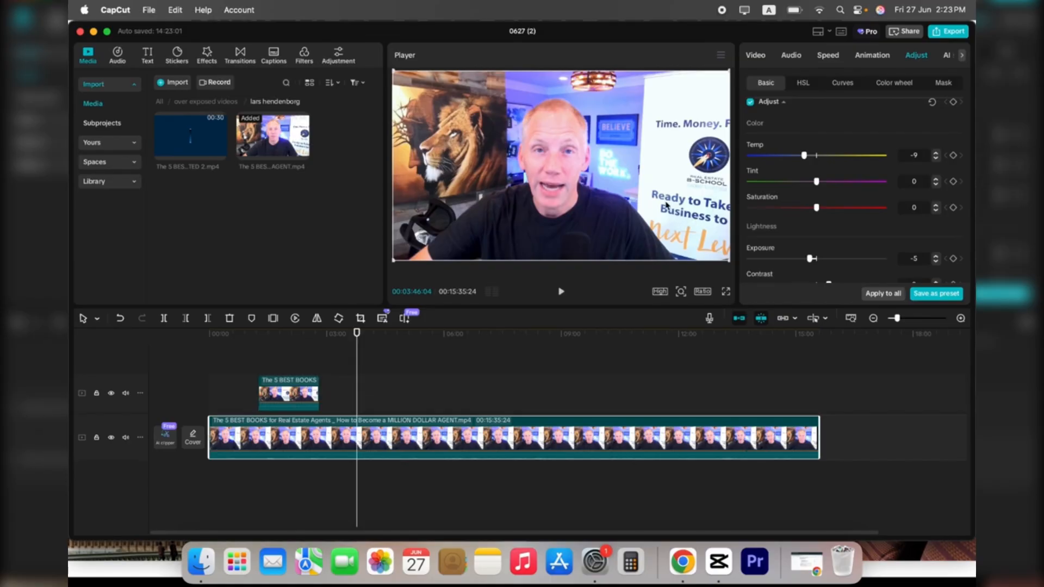
left_click(817, 210)
left_click_drag(817, 210, 831, 210)
left_click_drag(832, 211, 928, 208)
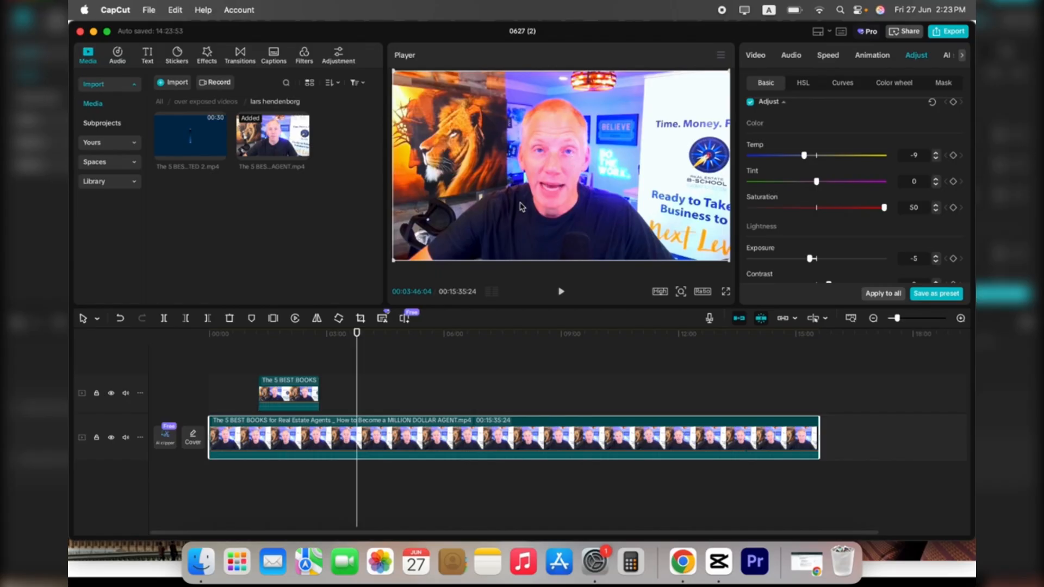
left_click_drag(882, 208, 609, 245)
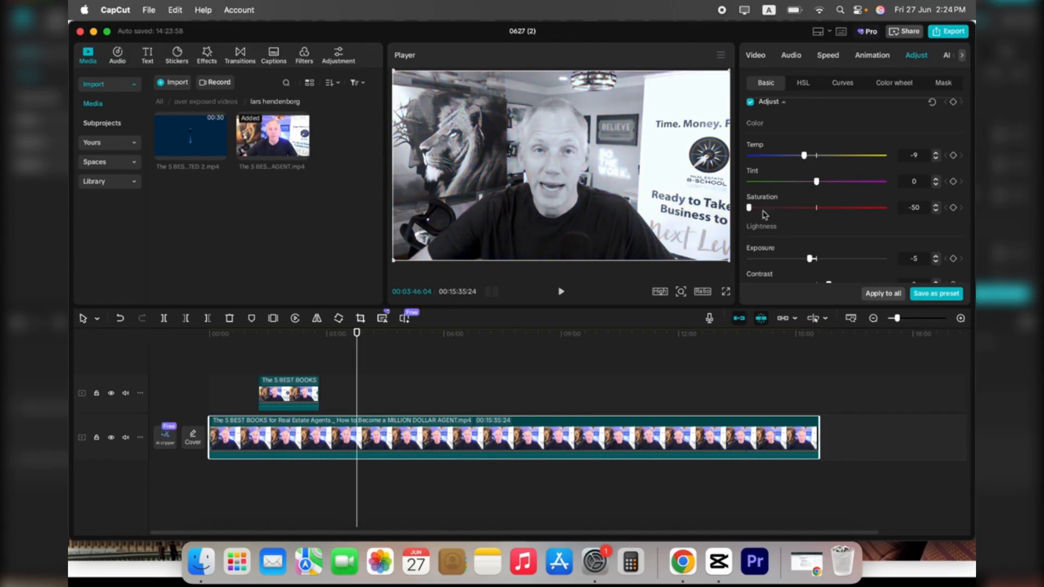
left_click(817, 208)
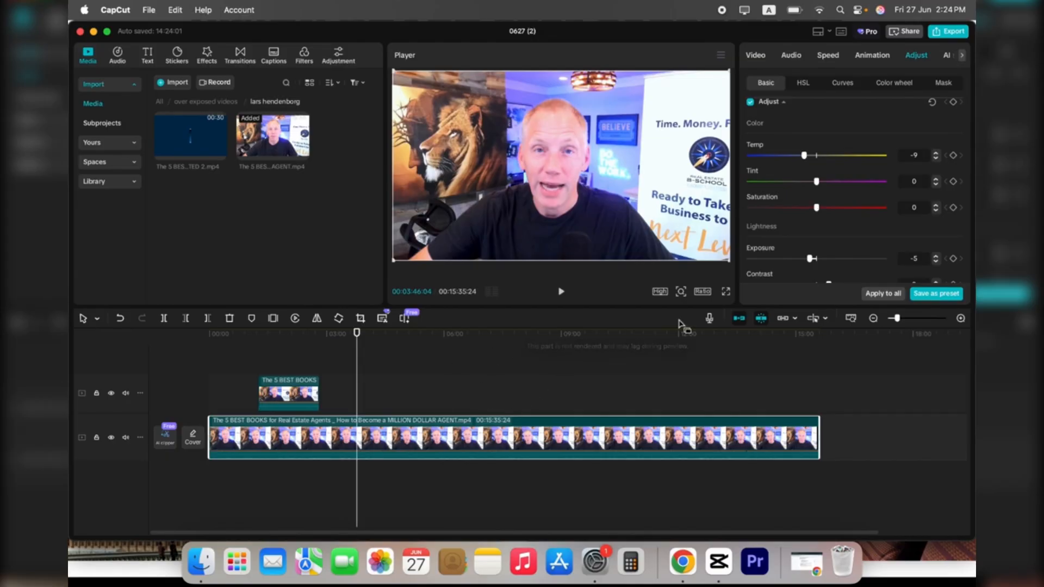
Keyframe the main track clip's saturation from 0 at 00:03:46:04 to -50 a little further along, and play the transition
left_click(954, 209)
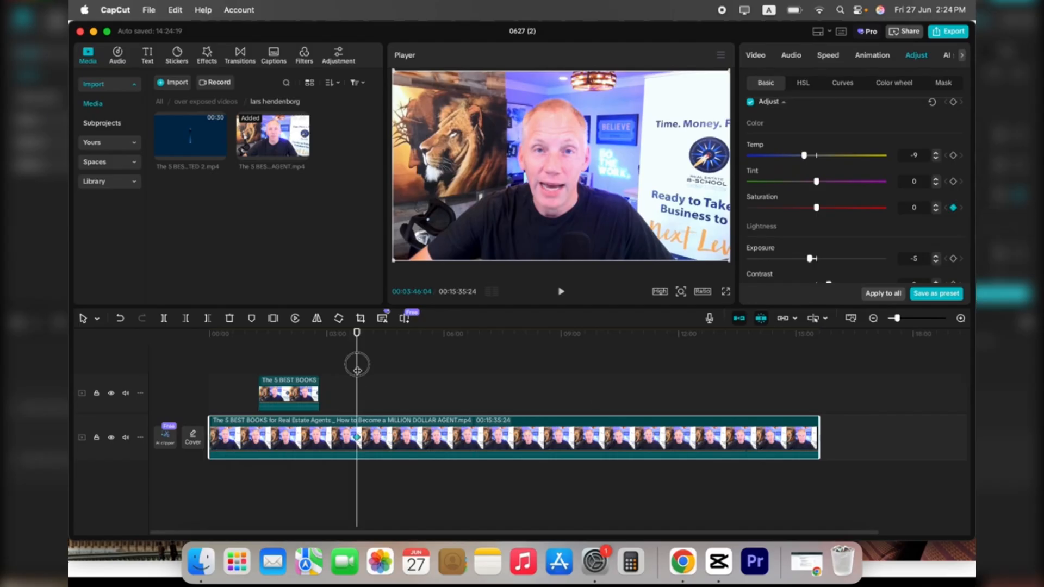
mouse_move(357, 370)
left_mouse_down()
mouse_move(389, 361)
mouse_move(361, 366)
mouse_move(369, 373)
left_mouse_up()
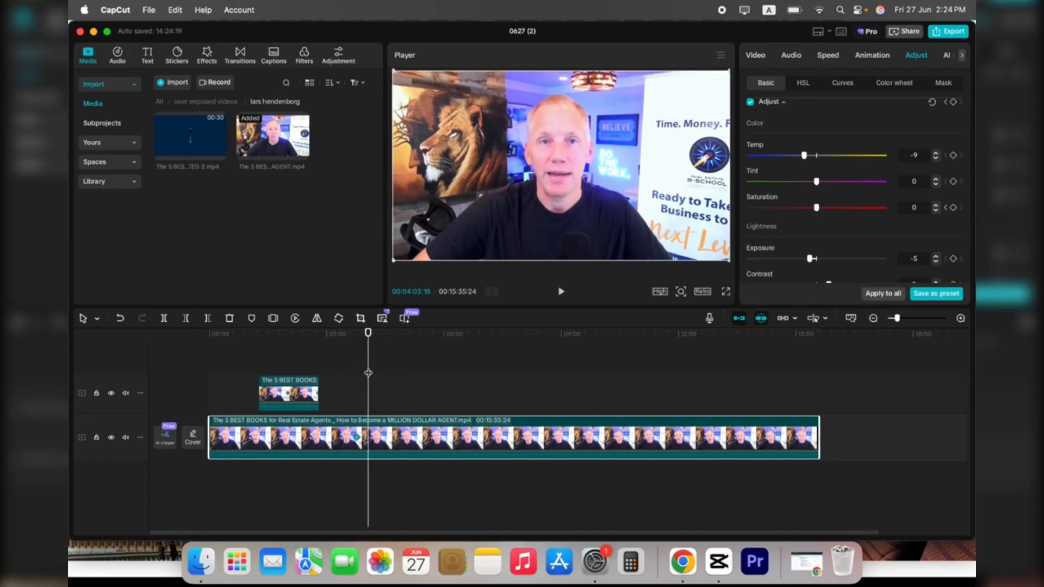
left_click(954, 207)
left_click_drag(772, 211, 563, 248)
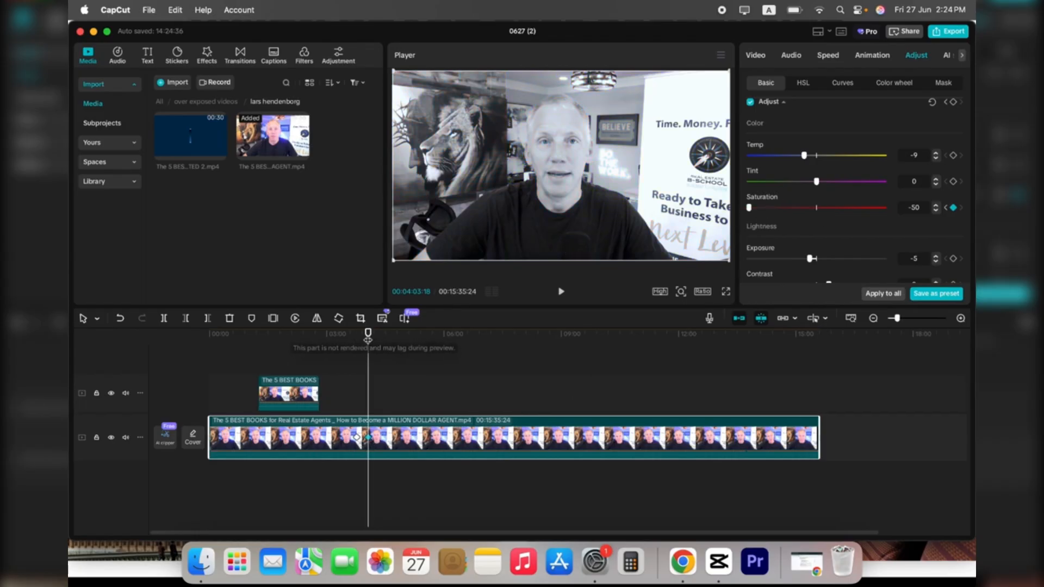
mouse_move(368, 340)
left_mouse_down()
mouse_move(331, 340)
mouse_move(351, 341)
left_mouse_up()
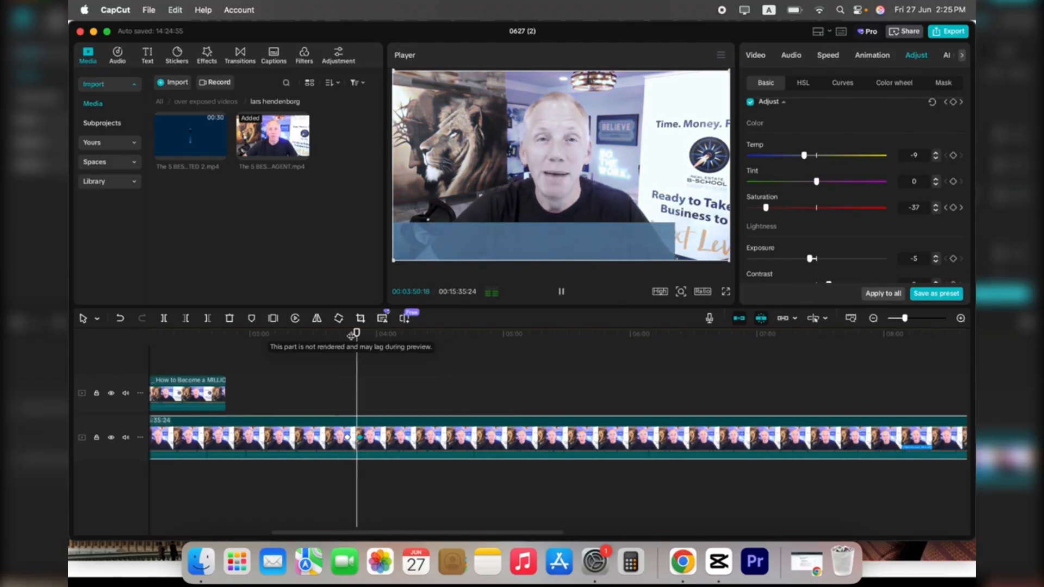
key("space")
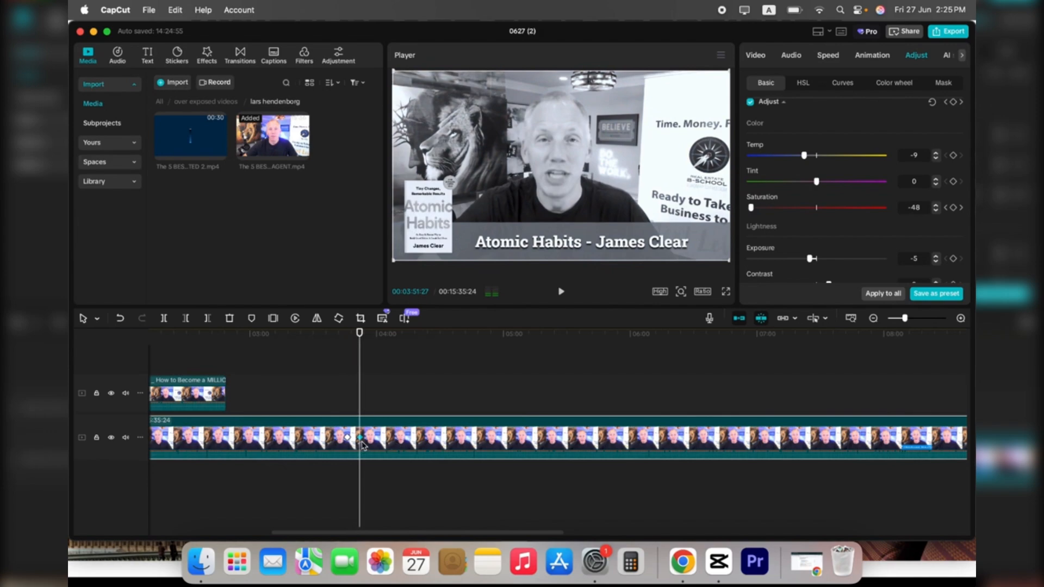
Delete both saturation keyframes from the main track clip
key("Delete")
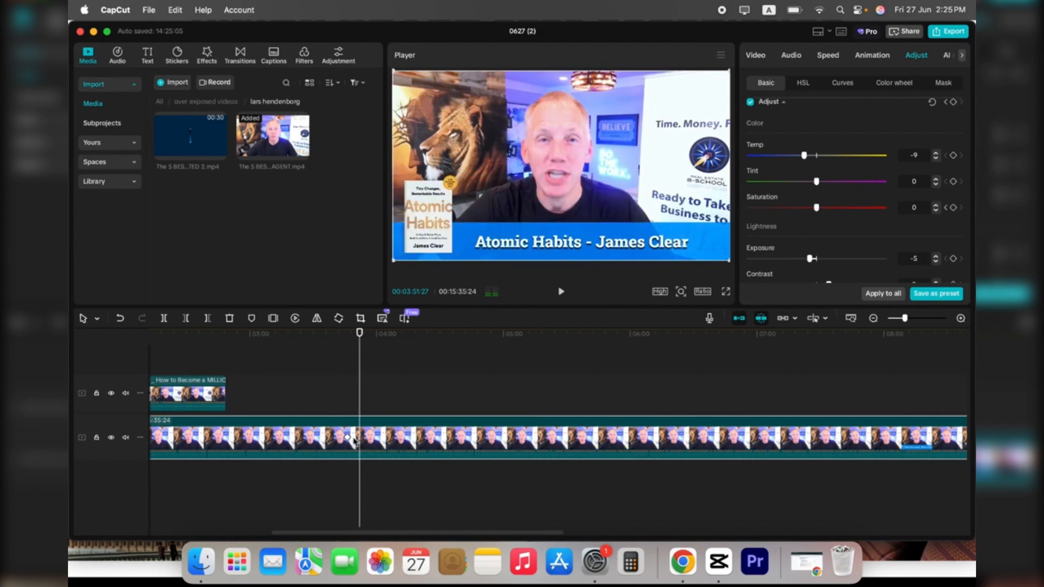
left_click(349, 441)
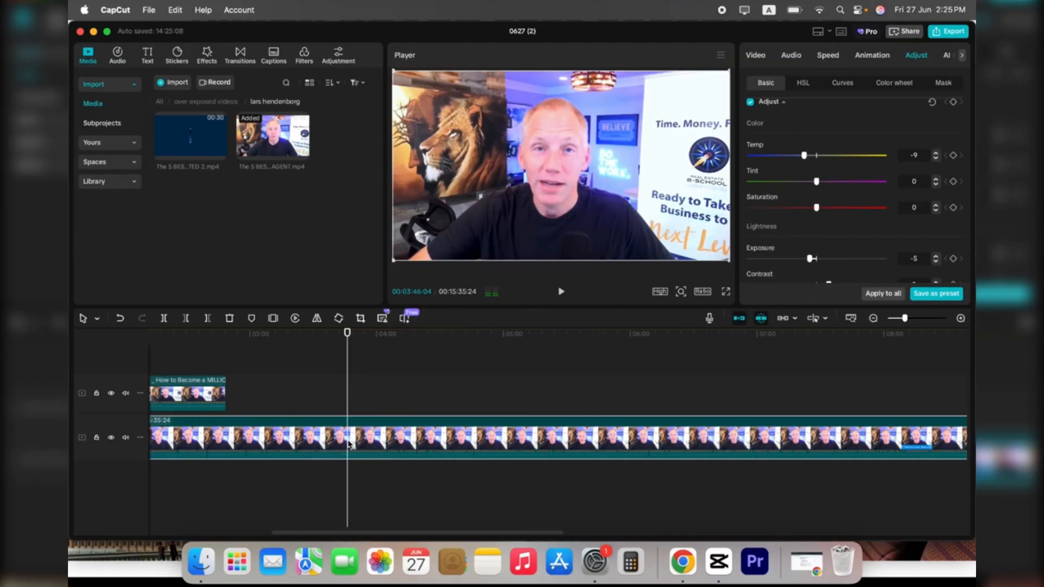
key("super+minus")
key("super+minus")
key("super+minus")
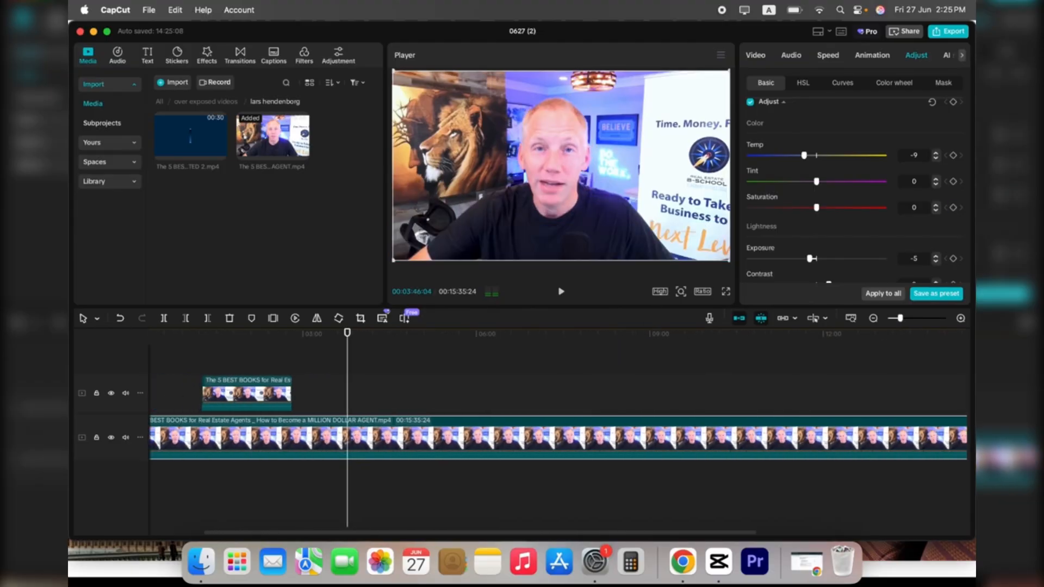
key("super+minus")
key("super+minus")
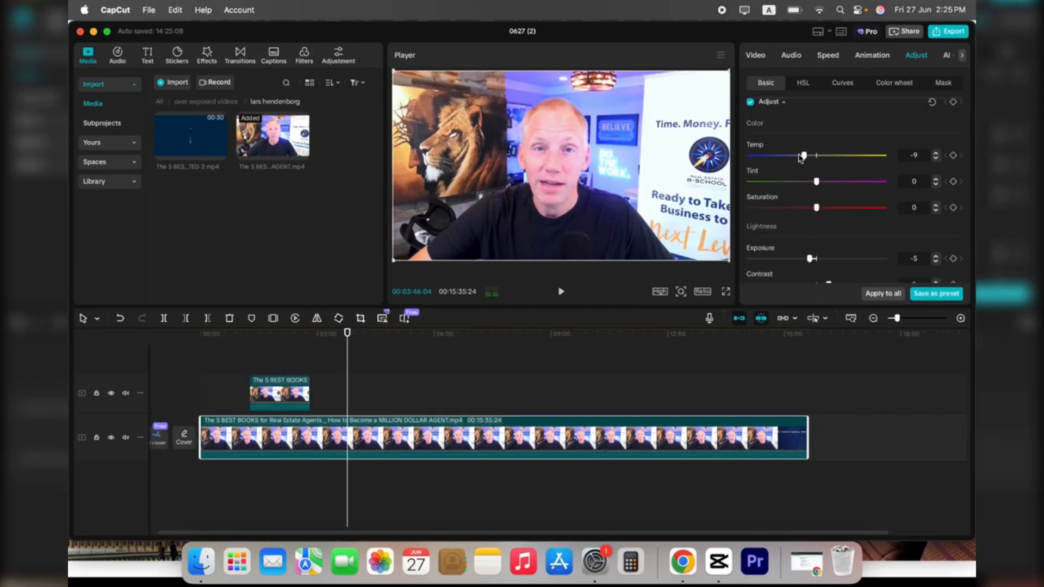
Compare the main track clip at temperature 0, and set its temperature to -8
left_click(817, 157)
mouse_move(816, 209)
left_mouse_down()
mouse_move(838, 208)
mouse_move(816, 209)
left_mouse_up()
left_click_drag(816, 155, 805, 157)
scroll(806, 174, "down", 3)
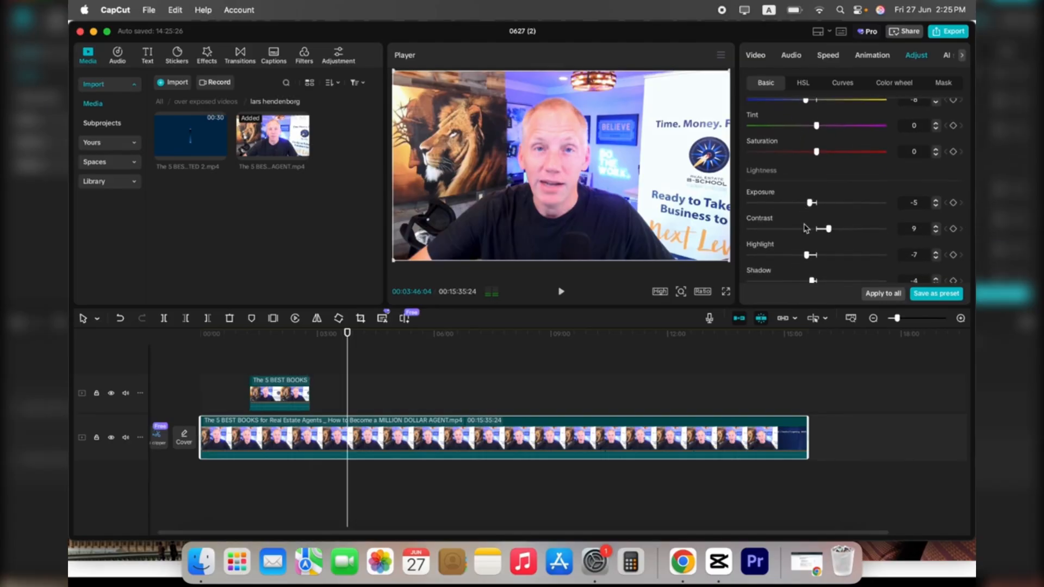
Try a slightly higher saturation on the main track clip, return it to 0, and set its temperature to -12
scroll(805, 204, "up", 2)
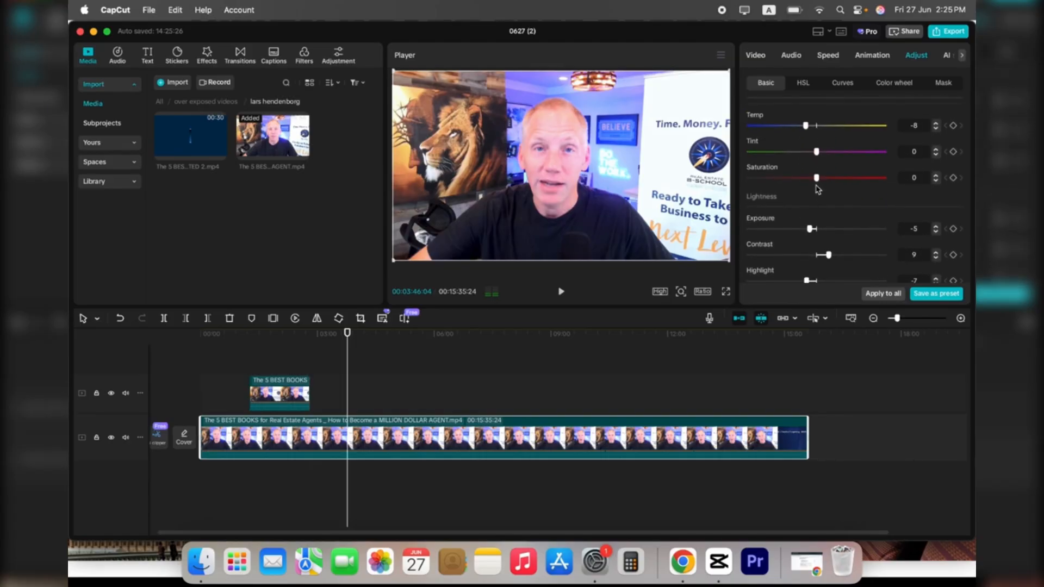
left_click_drag(817, 178, 827, 177)
left_click_drag(806, 126, 801, 129)
left_click_drag(827, 179, 827, 180)
left_click(818, 178)
Try a saturation of 23 on the upper track clip at 00:02:25:26, and return it to 0
left_click(294, 334)
left_click_drag(294, 334, 363, 347)
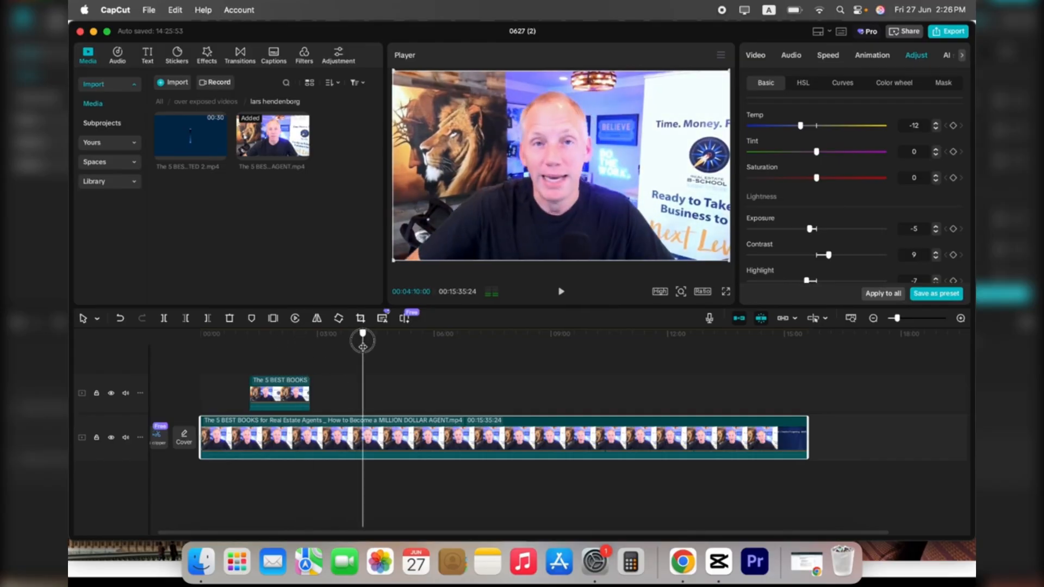
left_click(297, 336)
left_click(276, 393)
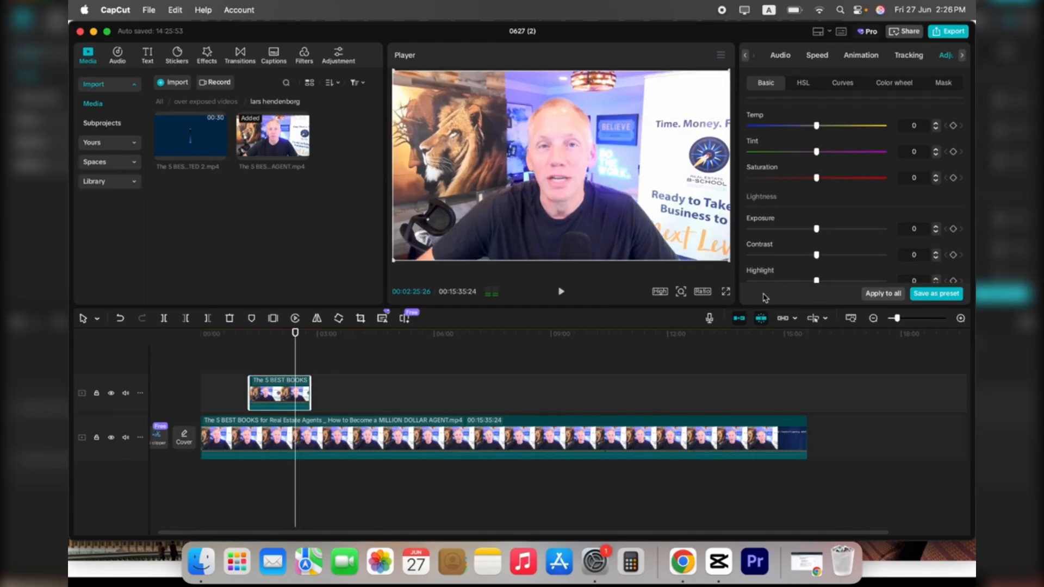
left_click_drag(821, 184, 848, 183)
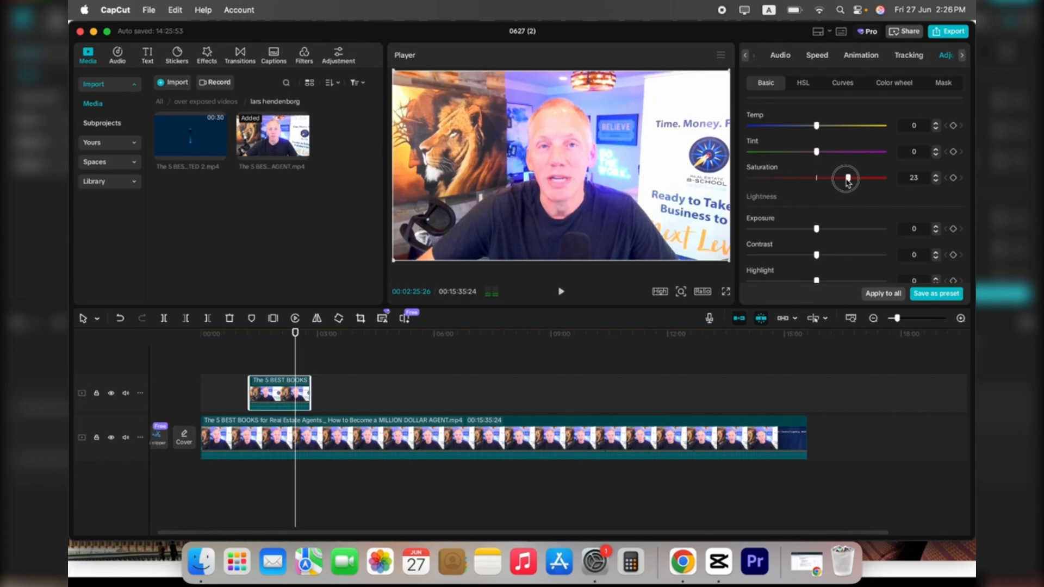
left_click(816, 178)
left_click(372, 378)
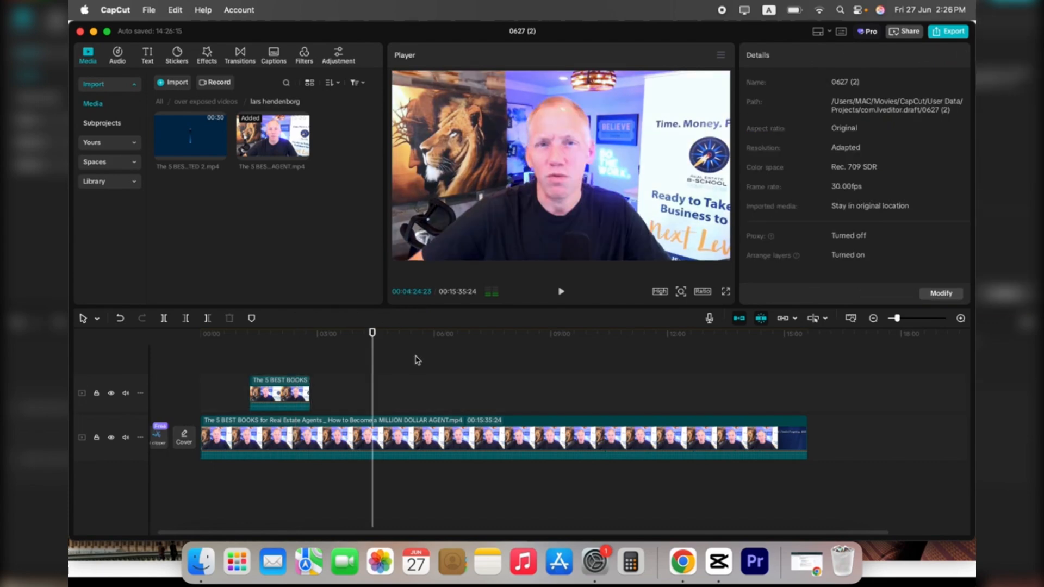
Examine the main track clip's LUT, color and lightness adjustment settings
left_click(440, 444)
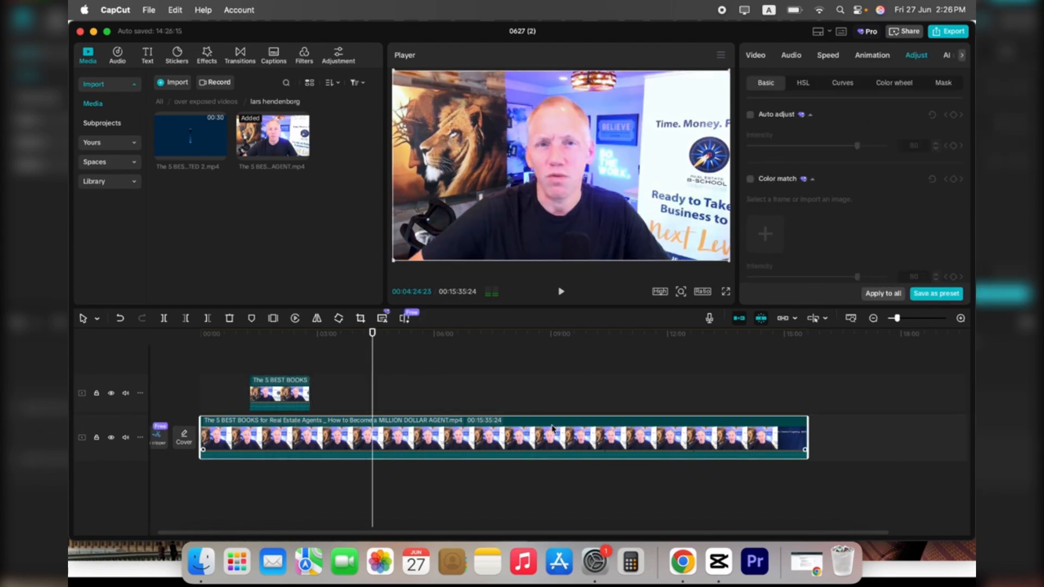
scroll(825, 193, "down", 2)
scroll(824, 193, "down", 8)
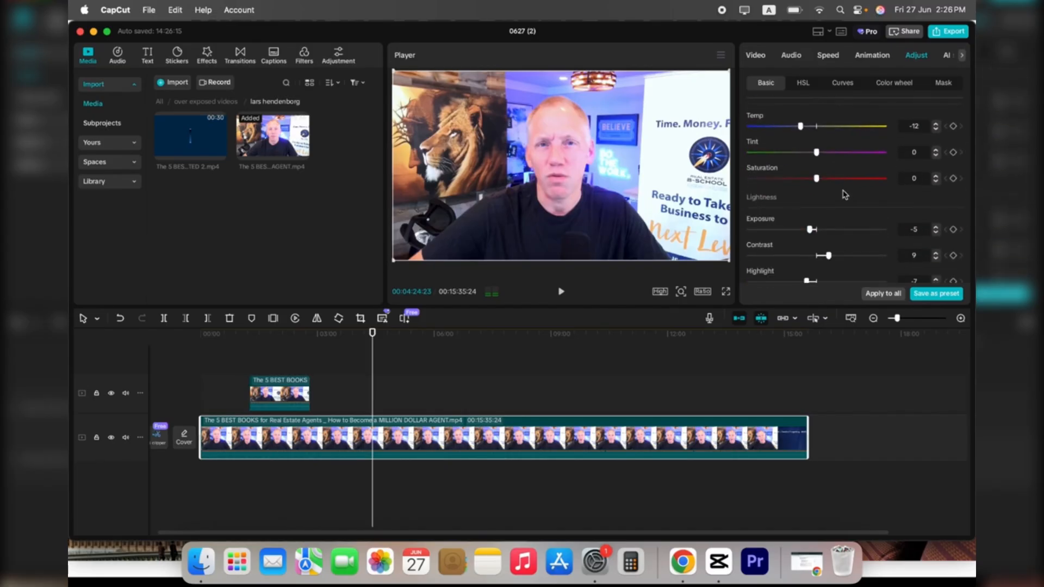
scroll(840, 196, "up", 1)
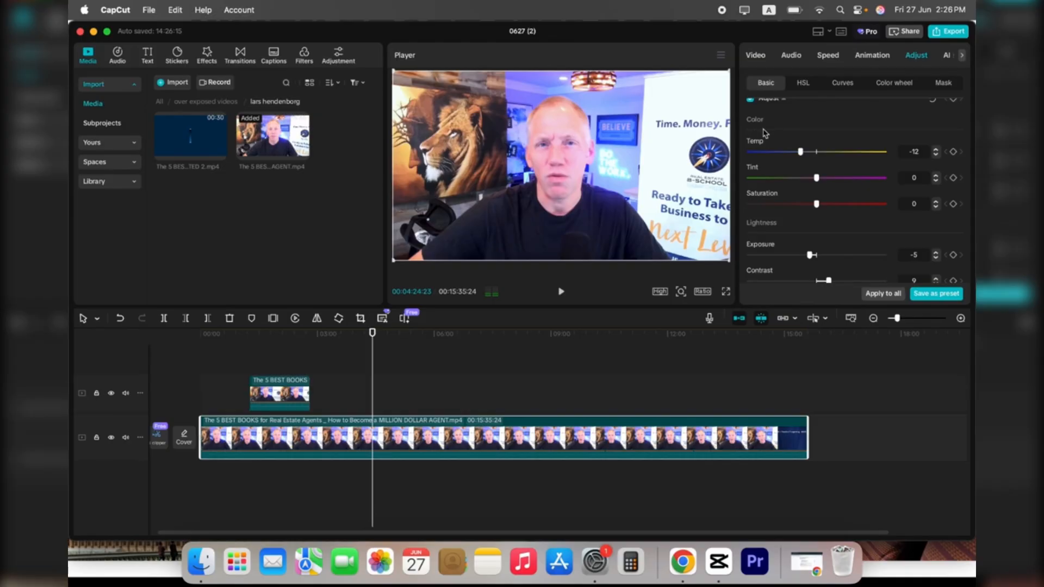
scroll(766, 142, "up", 5)
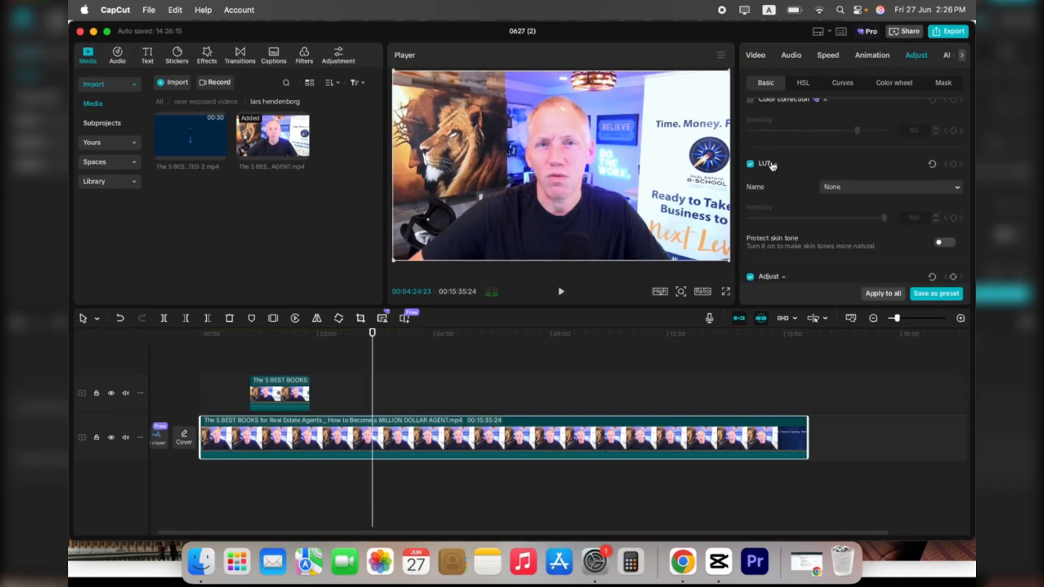
scroll(772, 166, "down", 5)
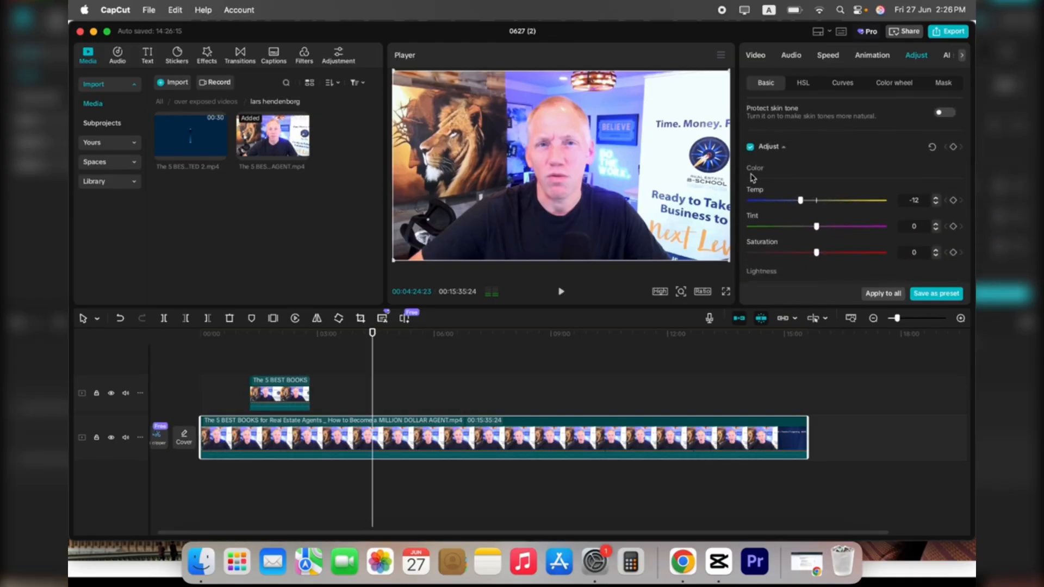
scroll(766, 170, "down", 3)
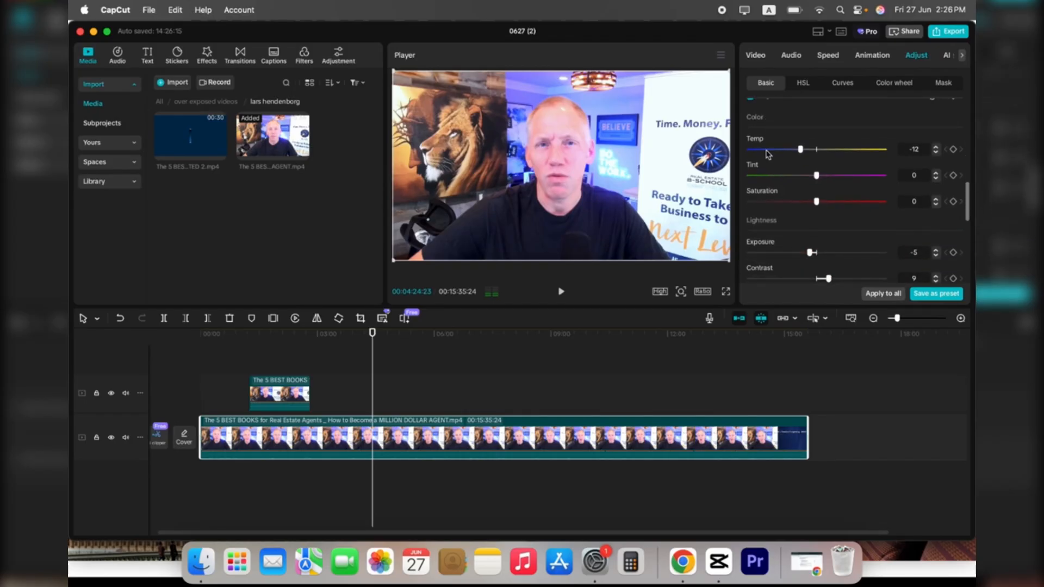
scroll(766, 163, "down", 2)
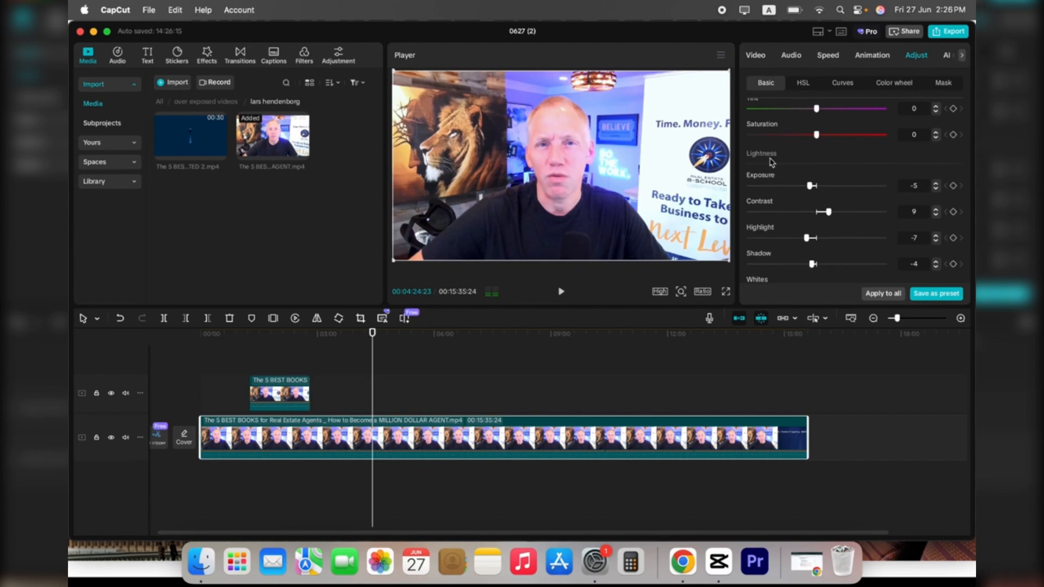
scroll(770, 162, "down", 1)
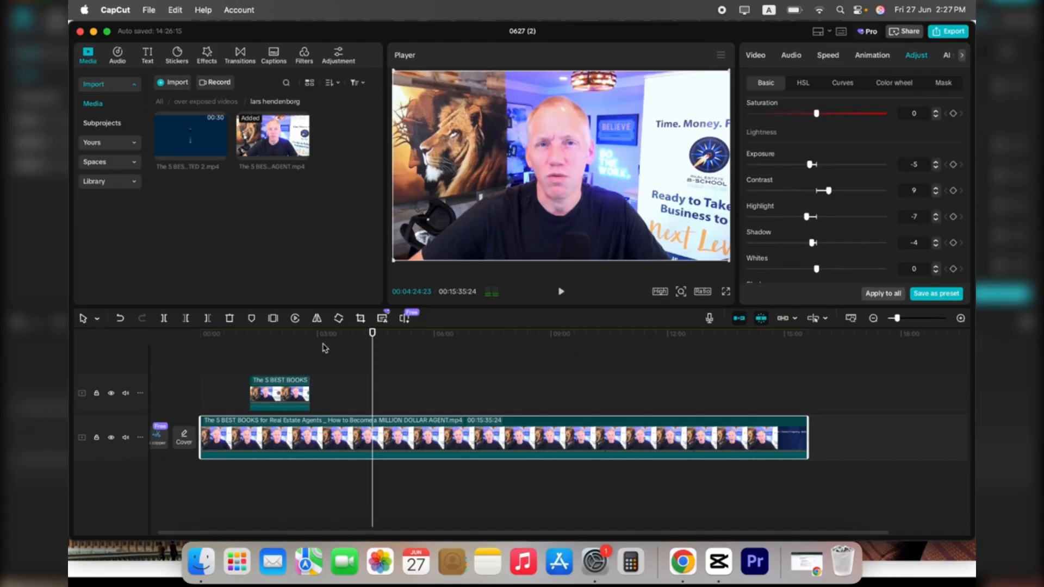
Compare the upper track clip at 00:02:20:15 with the main track clip at 00:04:41:02, including their lightness settings
left_click(292, 341)
left_click_drag(293, 343, 292, 343)
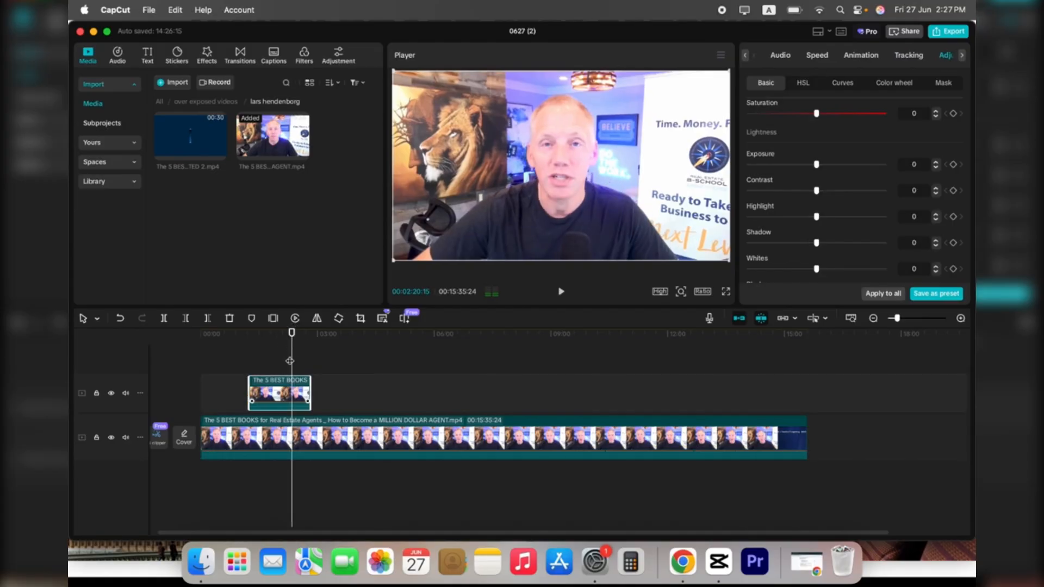
left_click(364, 351)
left_click(383, 435)
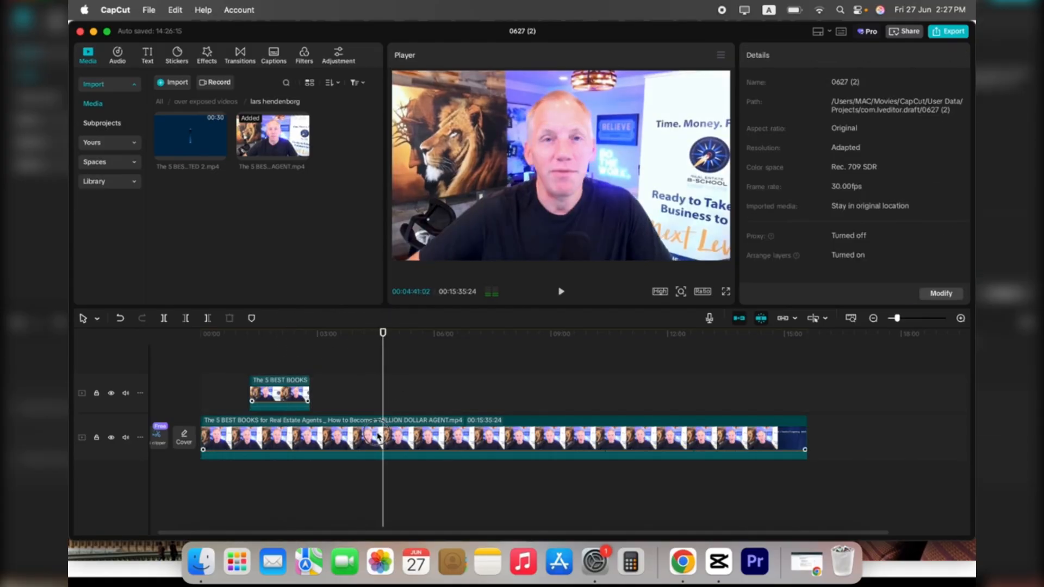
scroll(827, 190, "down", 5)
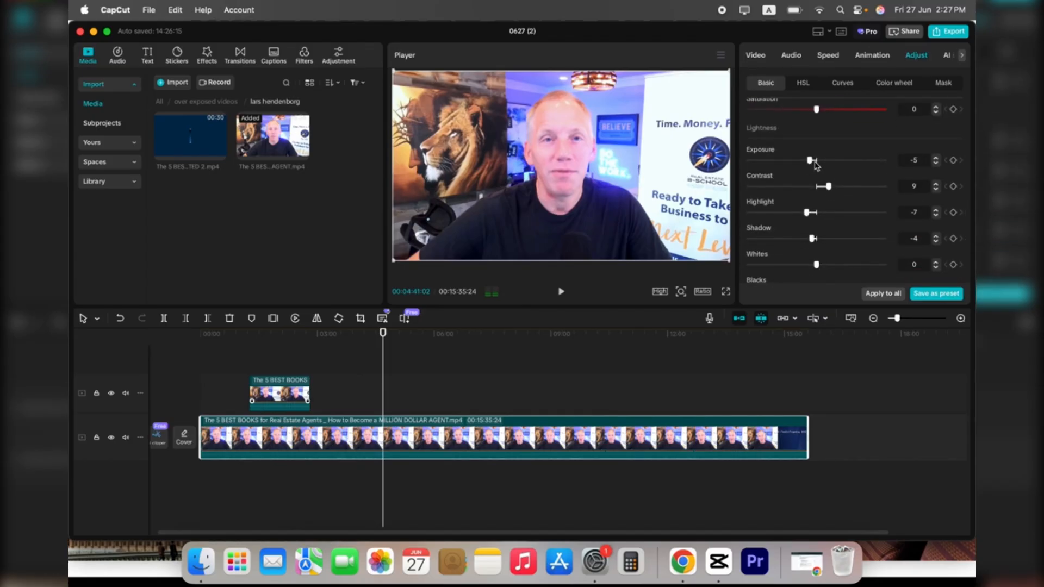
Set the upper track clip's exposure to -7 while previewing it at 00:02:17:05
left_click(293, 360)
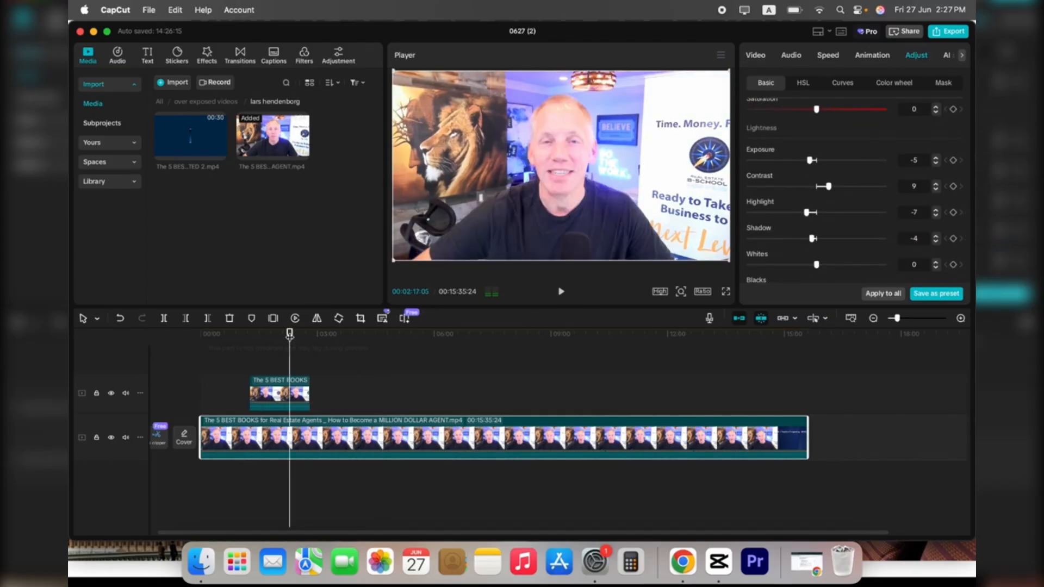
left_click(302, 383)
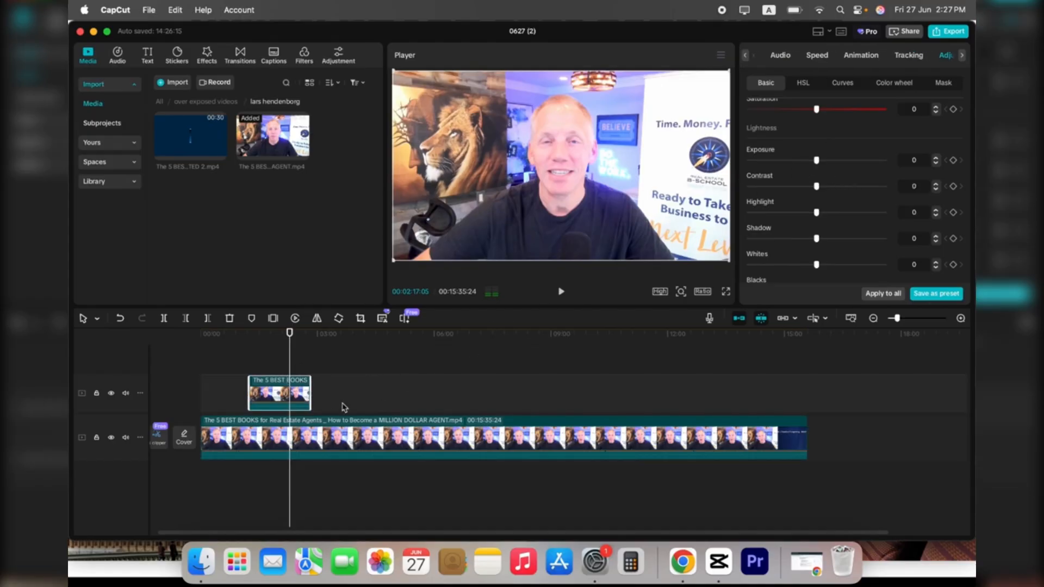
mouse_move(816, 160)
left_mouse_down()
mouse_move(838, 161)
mouse_move(805, 162)
mouse_move(839, 160)
mouse_move(731, 173)
mouse_move(808, 160)
left_mouse_up()
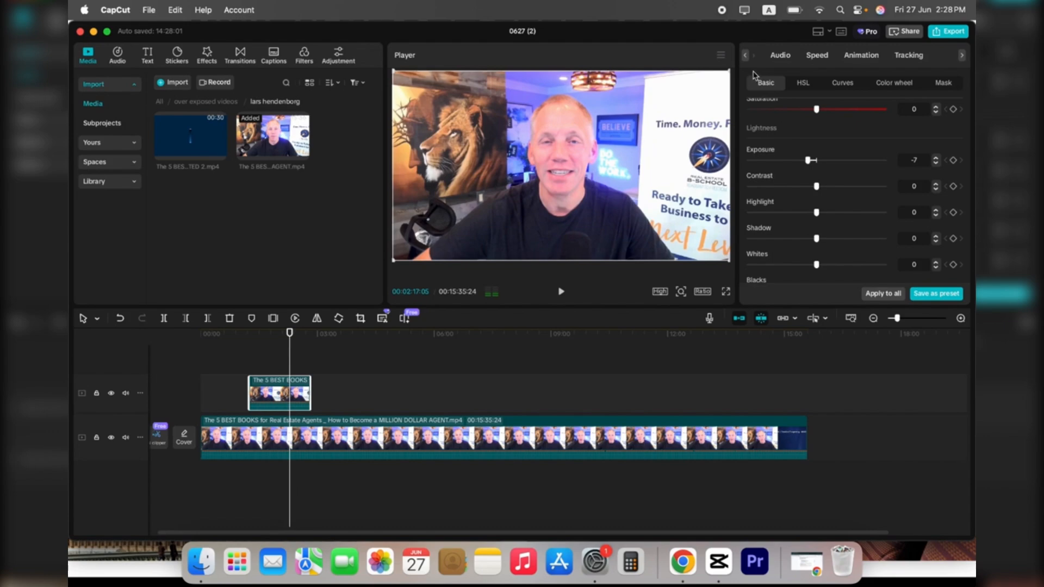
left_click(719, 55)
mouse_move(725, 66)
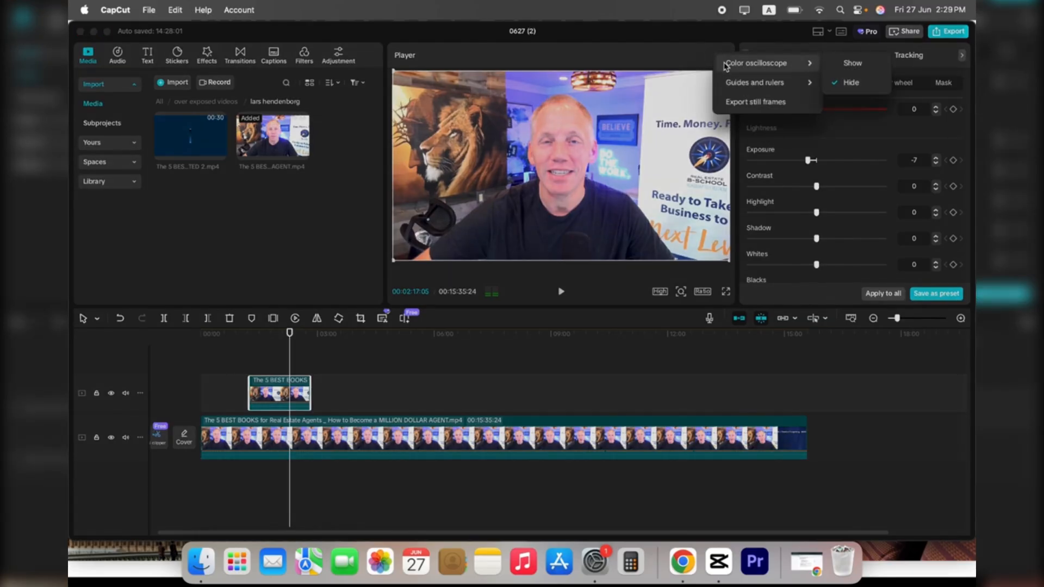
left_click(694, 57)
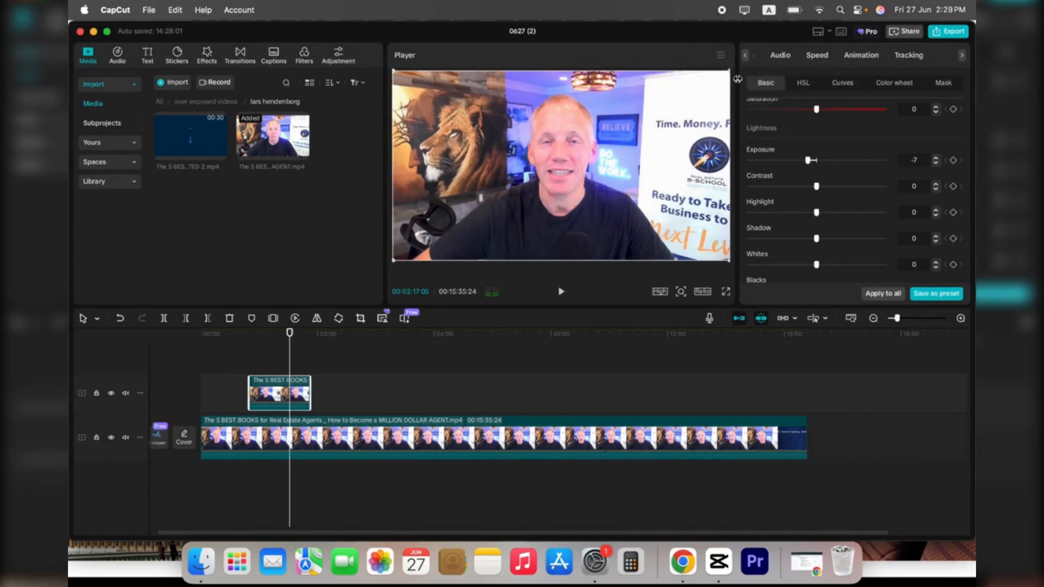
left_click(720, 55)
left_click(699, 65)
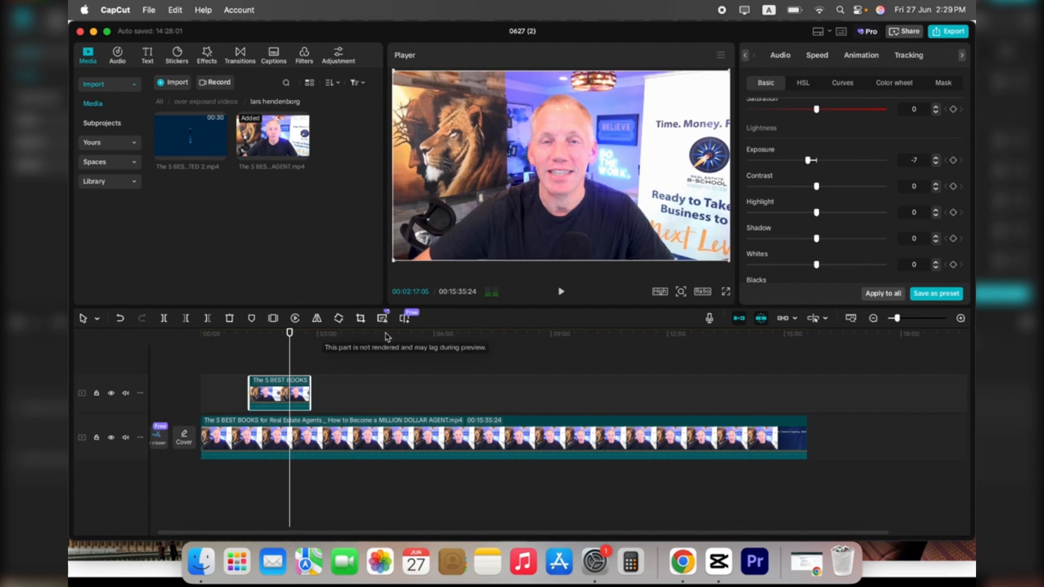
Try contrast values of -48, 4 and -50 on the main track clip at 00:03:09:06, and set contrast to -17
left_click(323, 335)
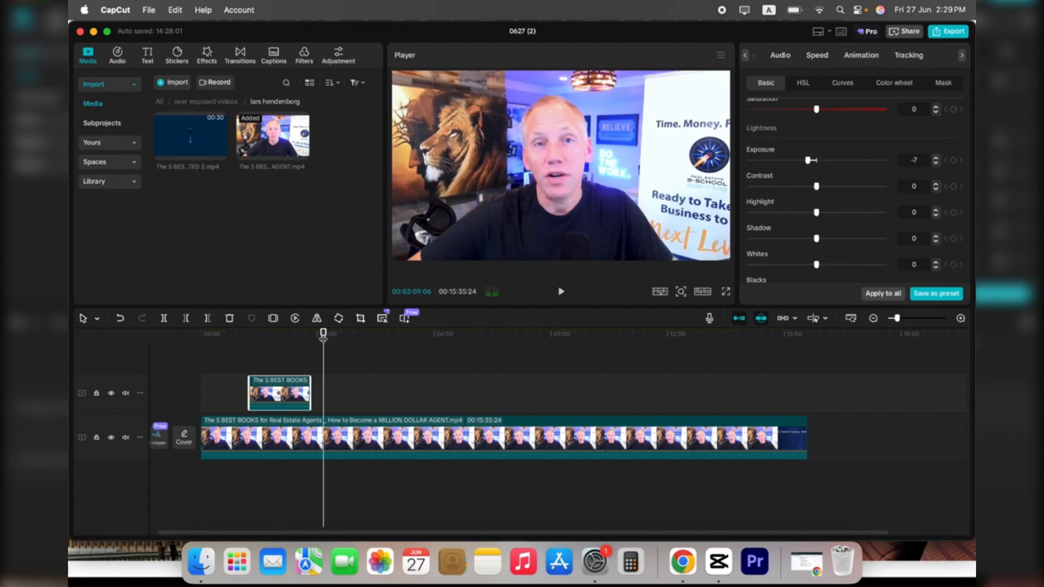
left_click(816, 188)
mouse_move(818, 189)
left_mouse_down()
mouse_move(855, 183)
mouse_move(828, 194)
left_mouse_up()
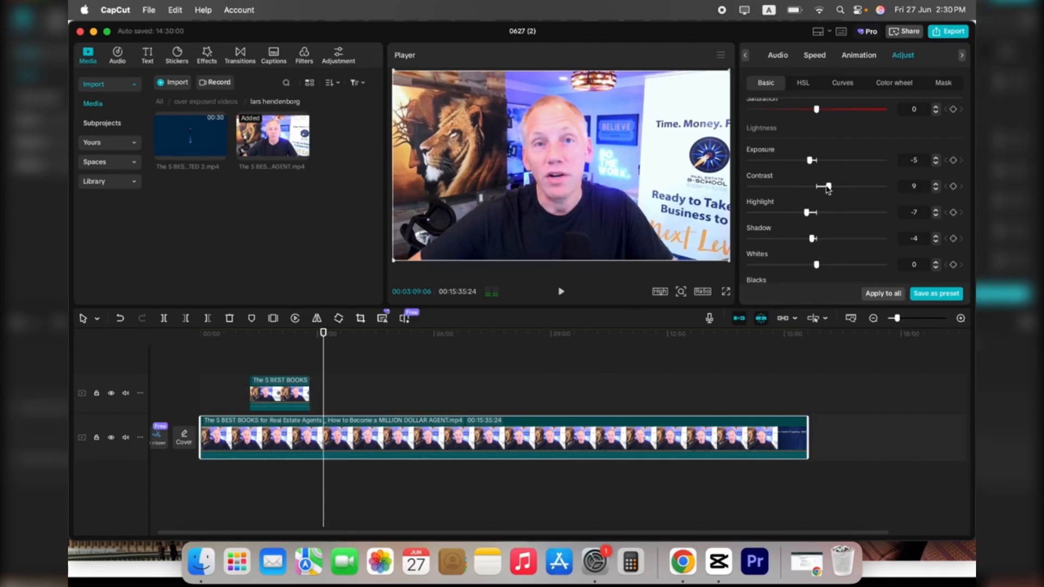
left_click_drag(829, 186, 750, 198)
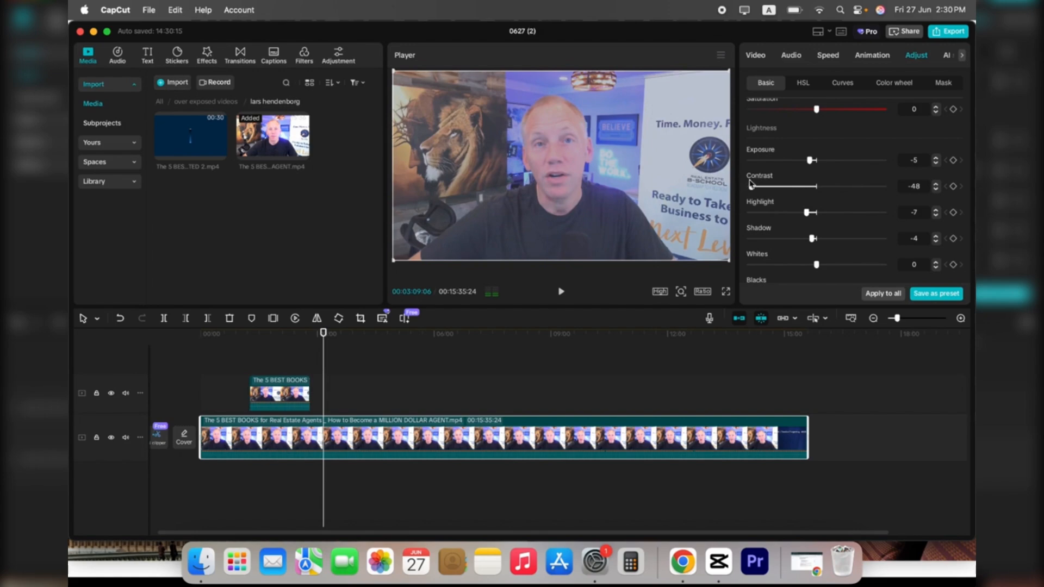
left_click_drag(752, 186, 821, 188)
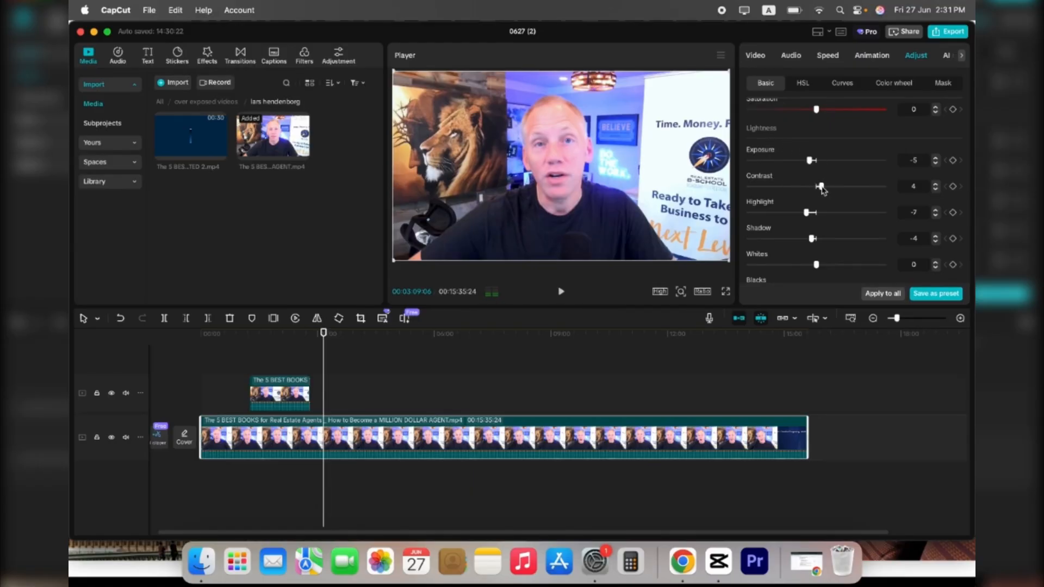
left_click_drag(823, 186, 732, 200)
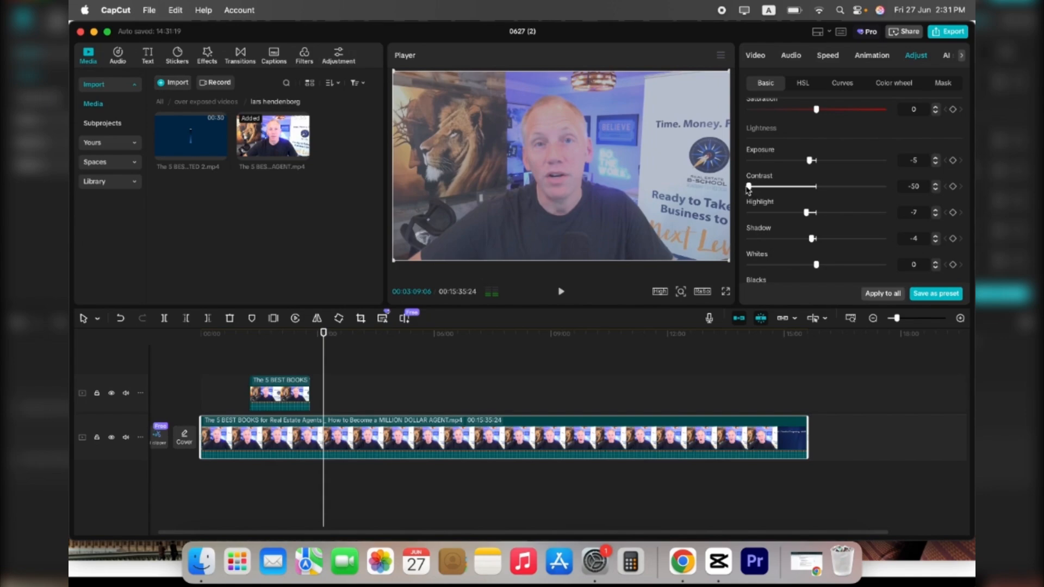
left_click_drag(749, 189, 793, 190)
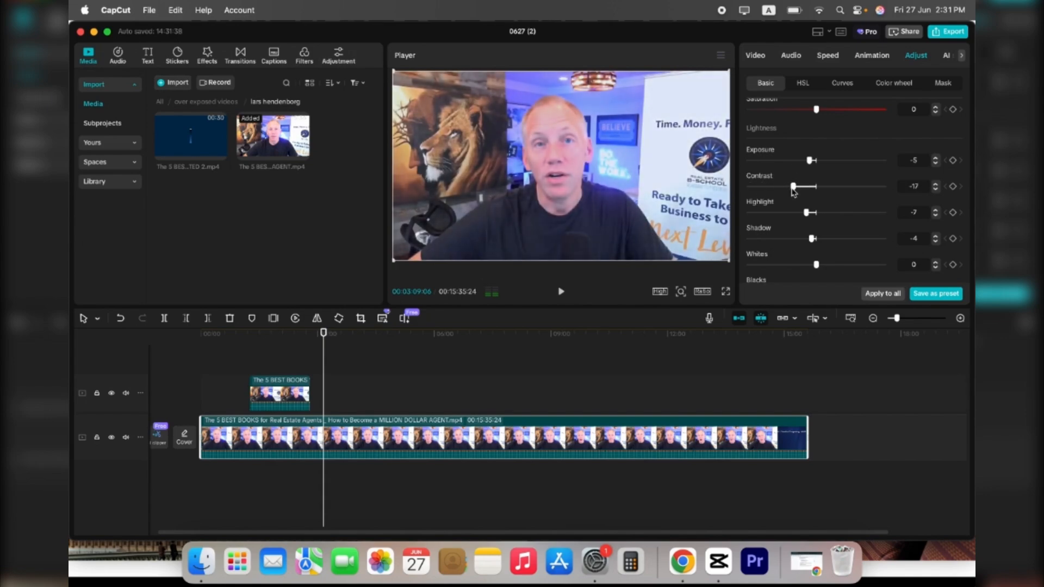
Switch to the COLOR GRADING BASICS document in Chrome, and highlight the contrast definition and the low contrast note
scroll(793, 175, "up", 5)
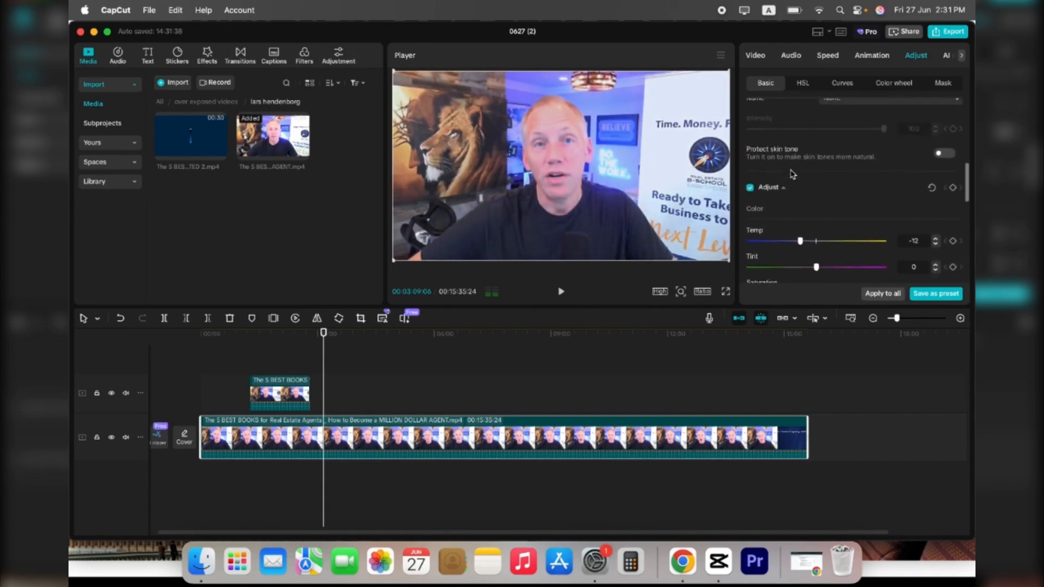
scroll(792, 175, "down", 5)
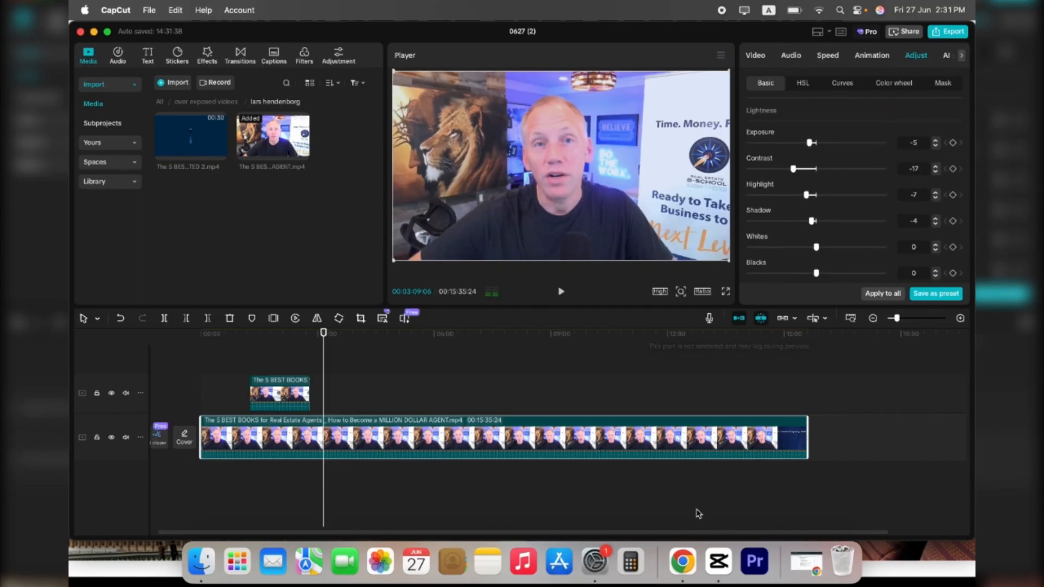
left_click(682, 561)
scroll(585, 387, "up", 1)
scroll(484, 321, "down", 20)
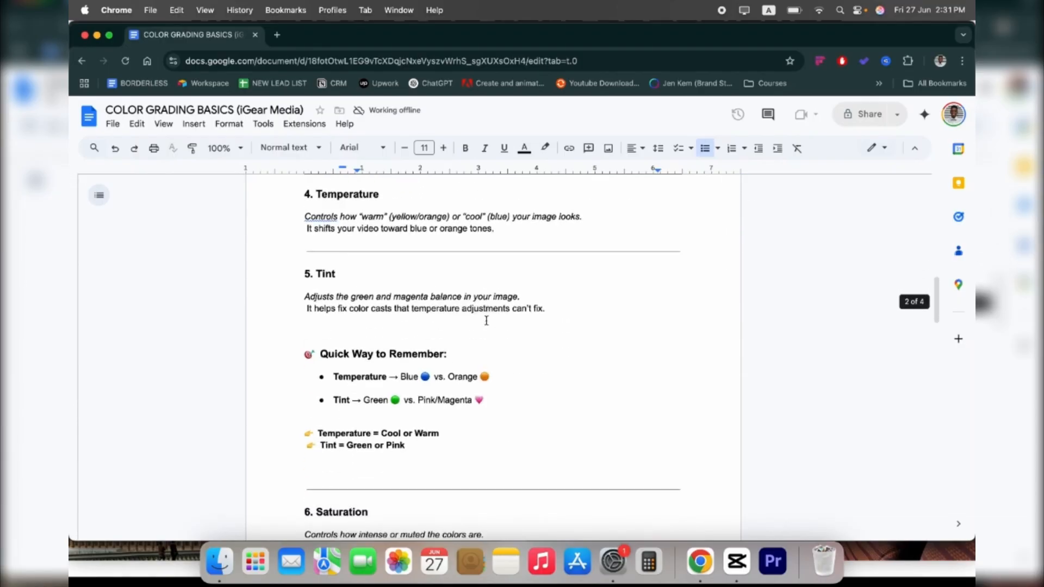
left_click_drag(305, 300, 550, 299)
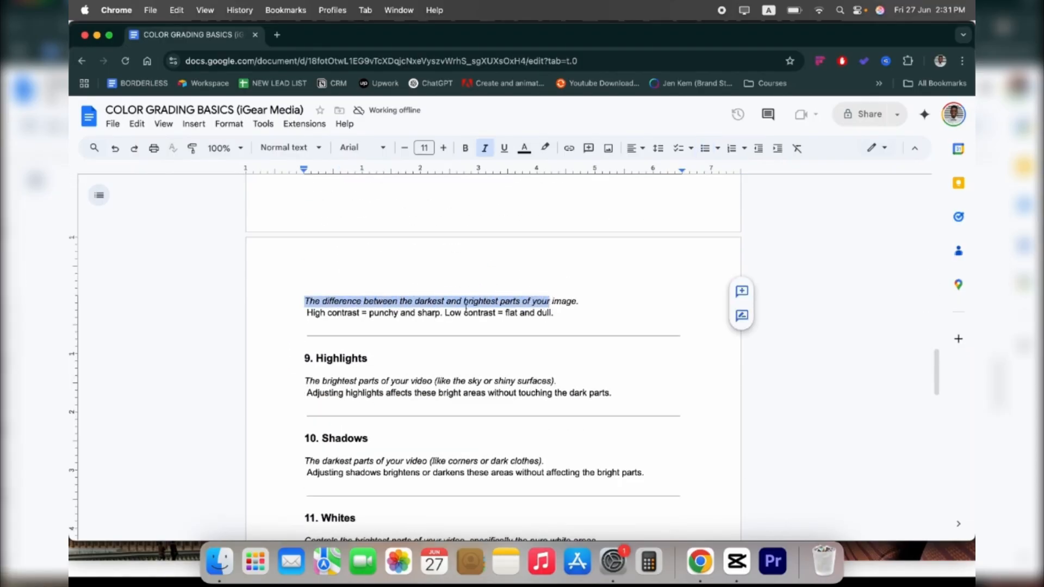
left_click_drag(308, 314, 554, 310)
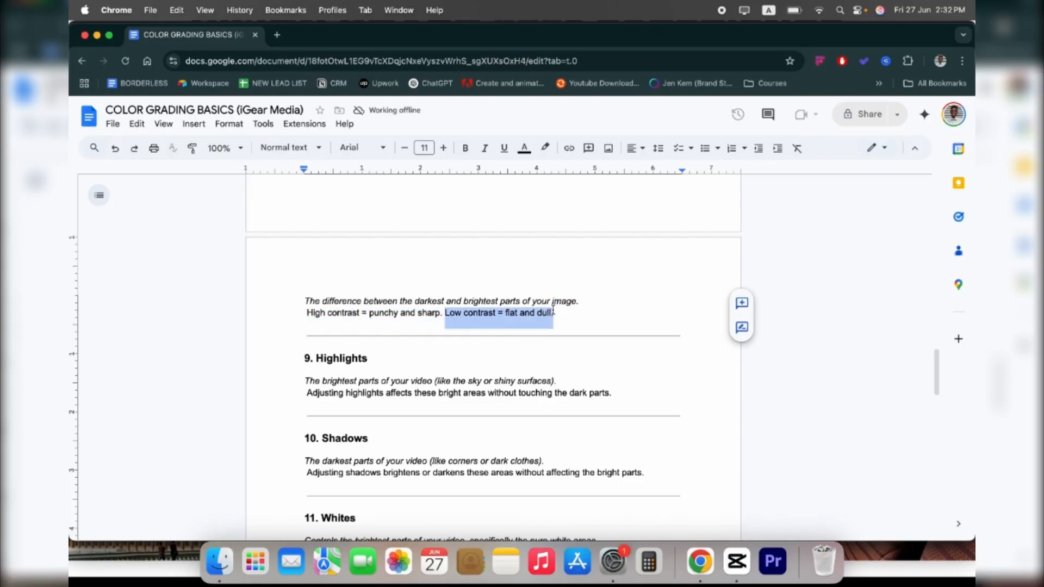
Return to CapCut and lower the main track clip's highlight below 0
key("super+m")
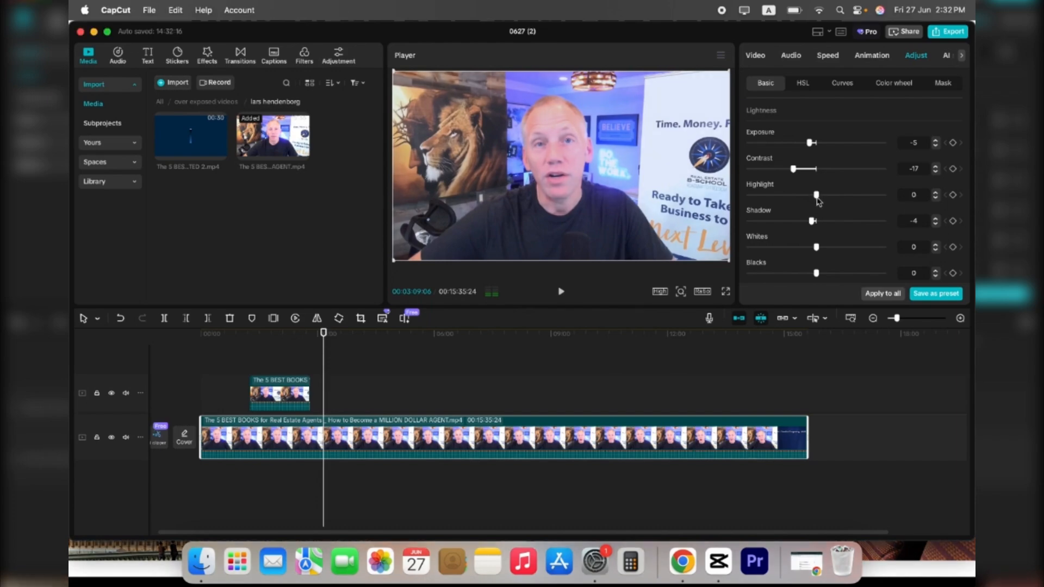
mouse_move(818, 198)
left_mouse_down()
mouse_move(867, 200)
mouse_move(785, 206)
mouse_move(814, 203)
mouse_move(751, 197)
mouse_move(804, 198)
left_mouse_up()
Switch to the COLOR GRADING BASICS document in Chrome, and highlight the first line of the Highlights definition
left_click(683, 562)
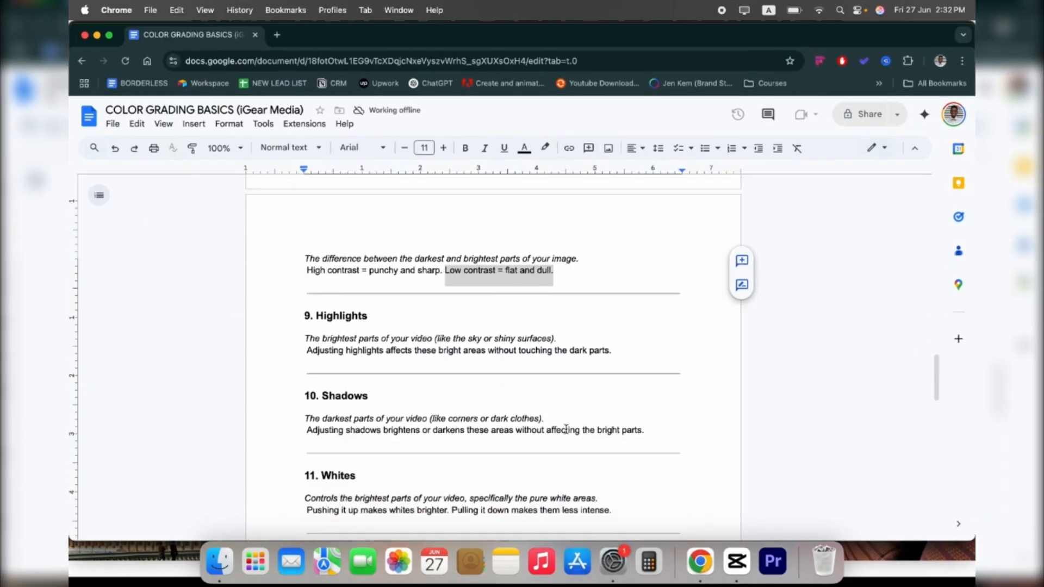
left_click_drag(315, 299, 565, 292)
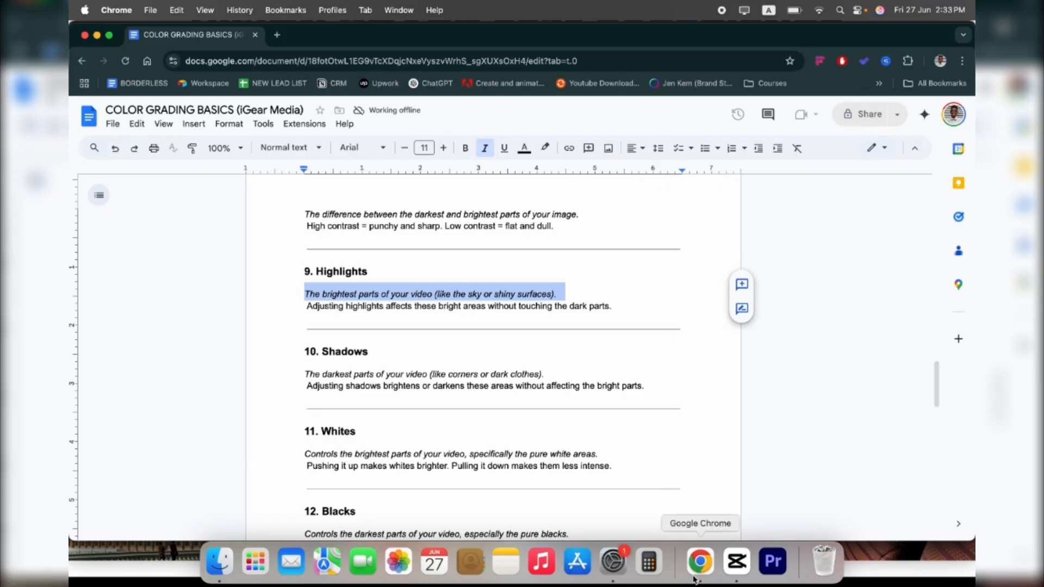
Return to CapCut, try lower highlight values and 28 on the main track clip, and reset the highlight to 0
left_click(732, 565)
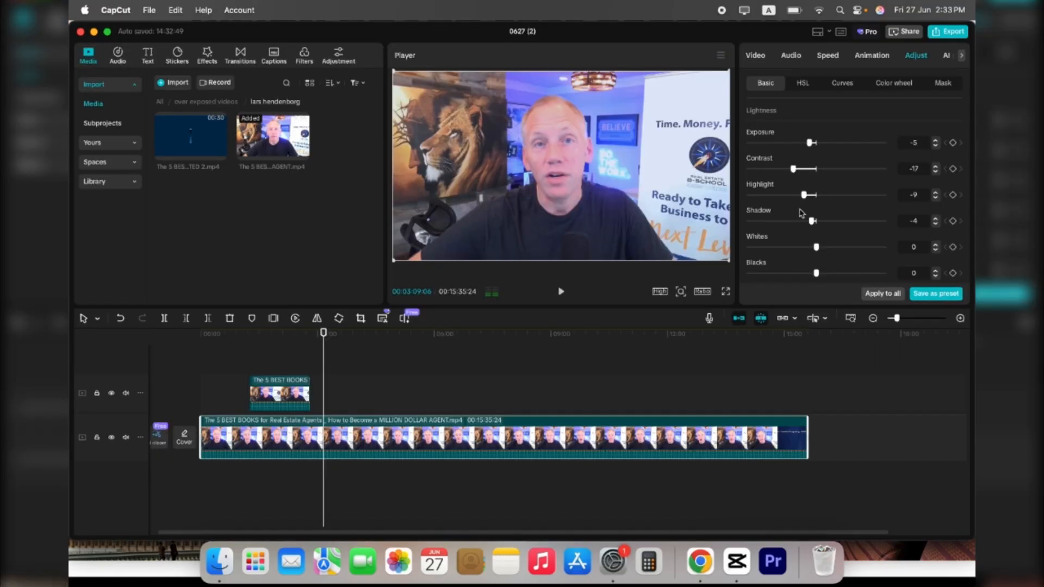
mouse_move(804, 194)
left_mouse_down()
mouse_move(815, 196)
mouse_move(790, 200)
mouse_move(853, 202)
mouse_move(798, 202)
left_mouse_up()
left_click(799, 197)
left_click_drag(801, 200, 799, 199)
left_click(700, 562)
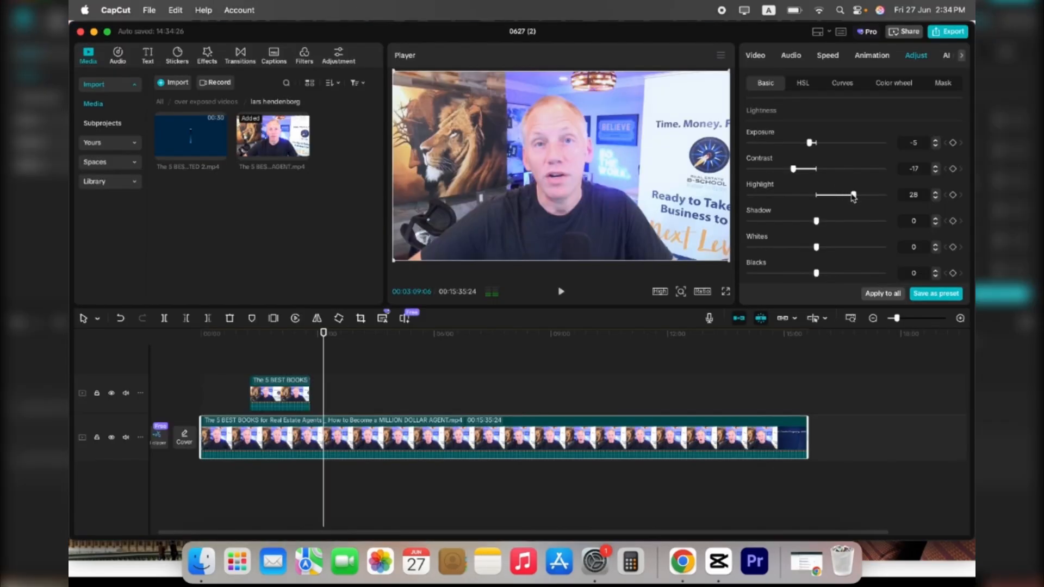
left_click_drag(853, 197, 816, 221)
left_click(817, 196)
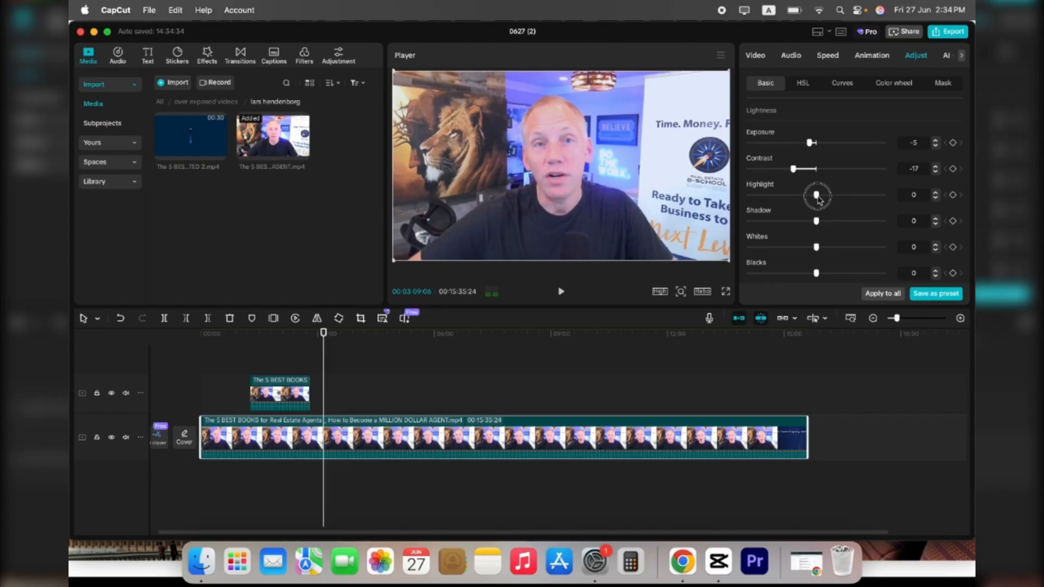
mouse_move(818, 199)
left_mouse_down()
mouse_move(857, 197)
mouse_move(817, 196)
left_mouse_up()
mouse_move(816, 222)
left_mouse_down()
mouse_move(837, 224)
mouse_move(791, 225)
mouse_move(868, 222)
mouse_move(789, 225)
mouse_move(816, 223)
left_mouse_up()
Set the main track clip's highlight to -11 and shadow to -12
scroll(804, 233, "down", 2)
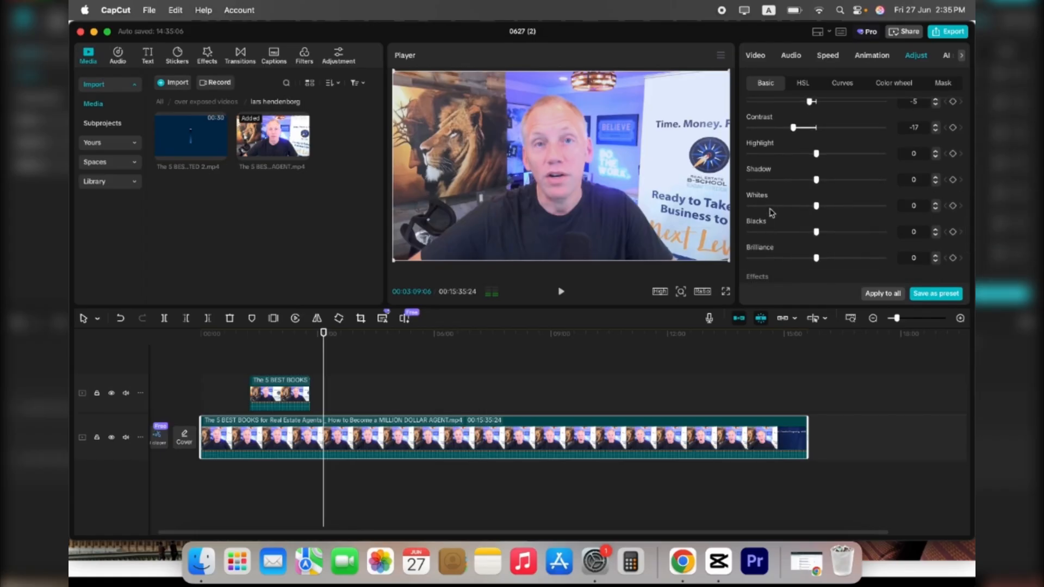
scroll(789, 159, "up", 1)
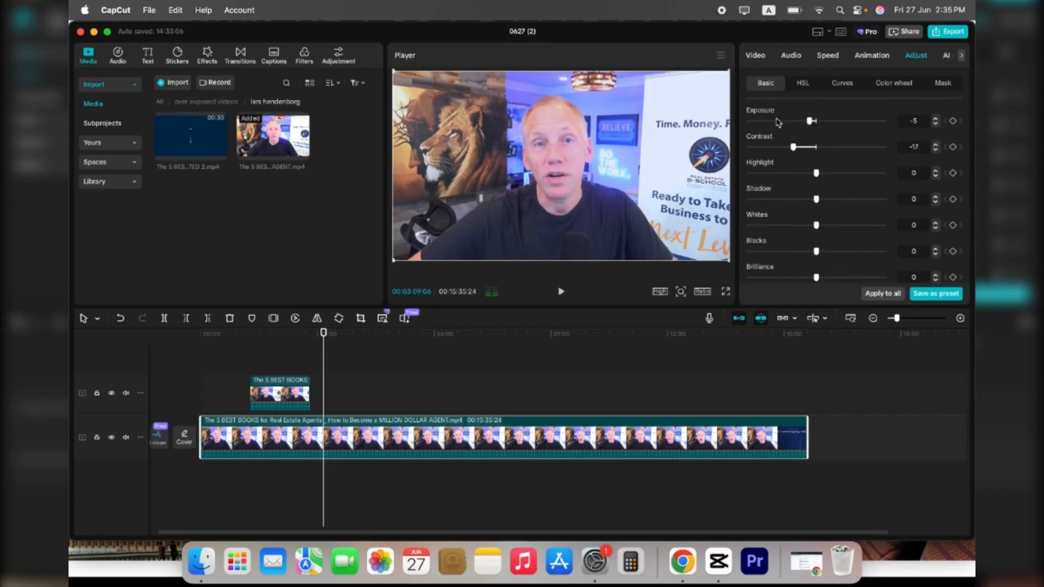
scroll(769, 202, "down", 2)
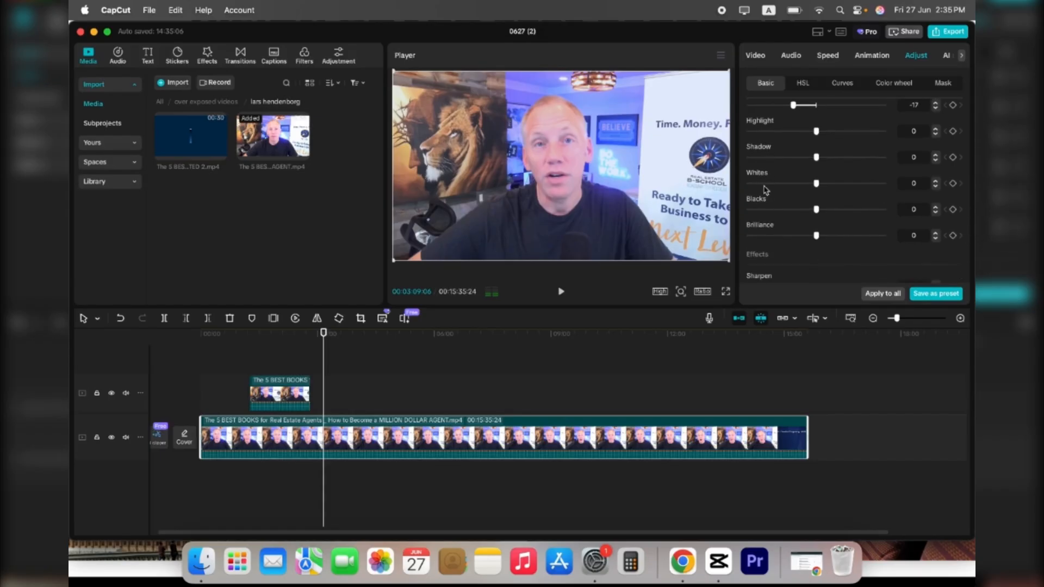
scroll(818, 245, "up", 3)
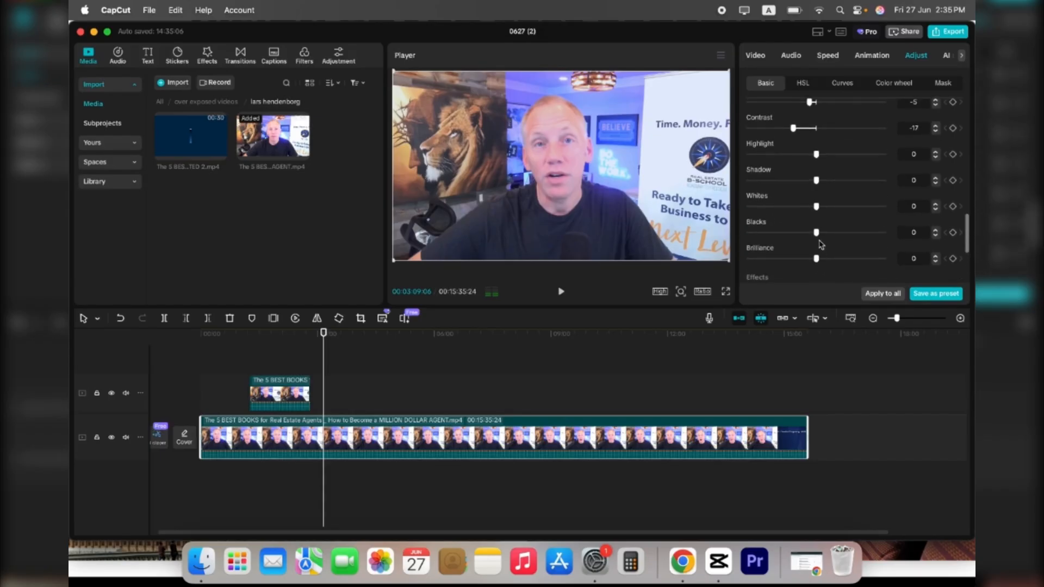
scroll(801, 245, "down", 10)
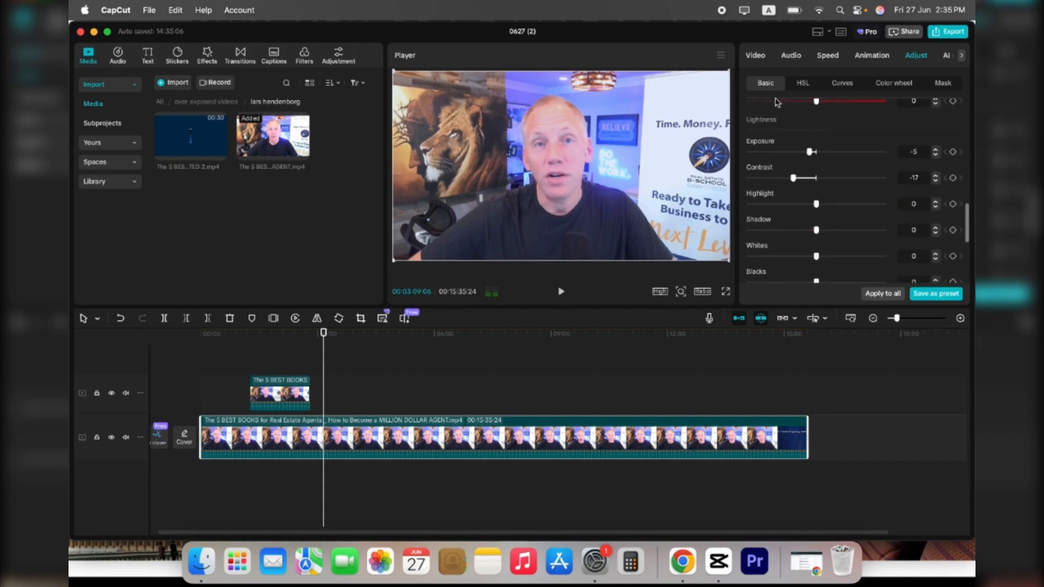
scroll(764, 125, "down", 1)
scroll(767, 188, "down", 2)
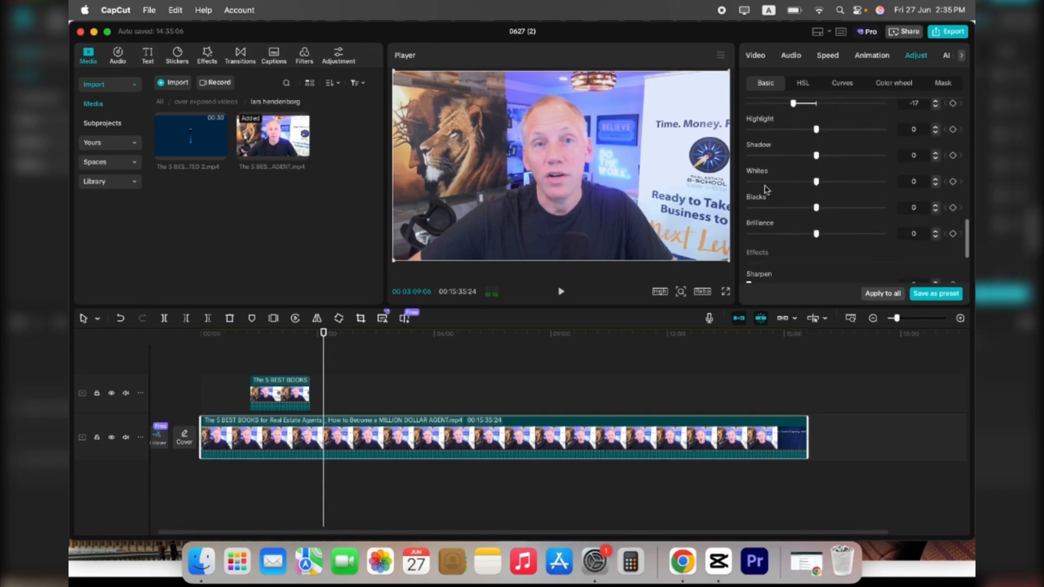
mouse_move(816, 219)
left_mouse_down()
mouse_move(827, 219)
mouse_move(816, 220)
left_mouse_up()
scroll(804, 194, "up", 3)
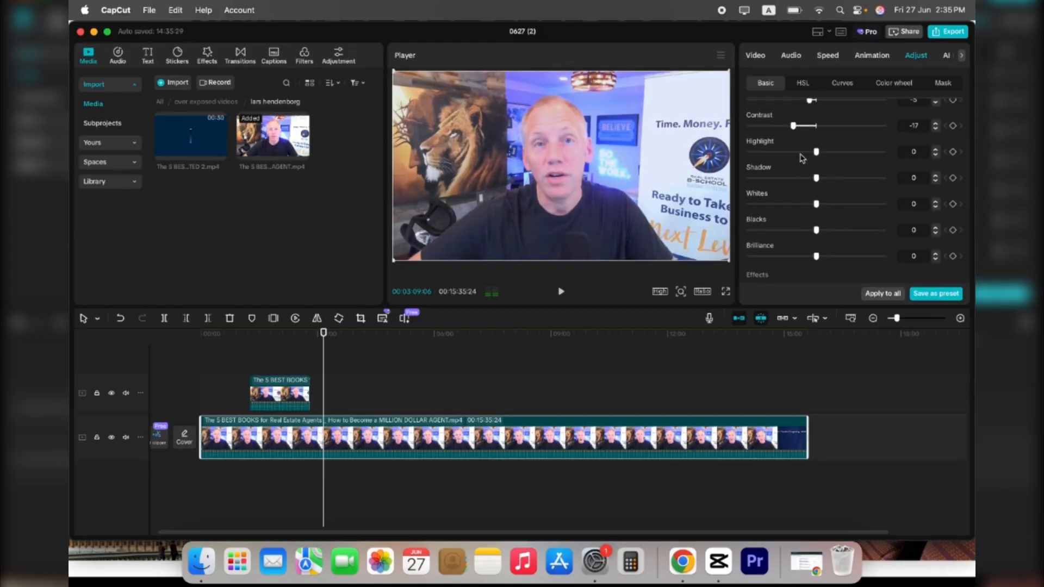
scroll(816, 174, "up", 1)
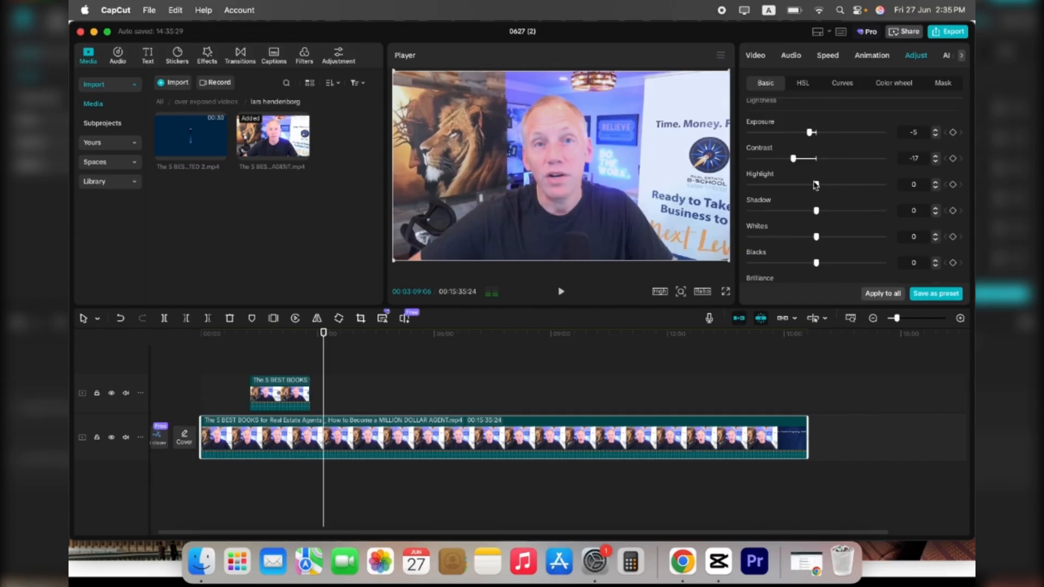
left_click_drag(817, 185, 799, 212)
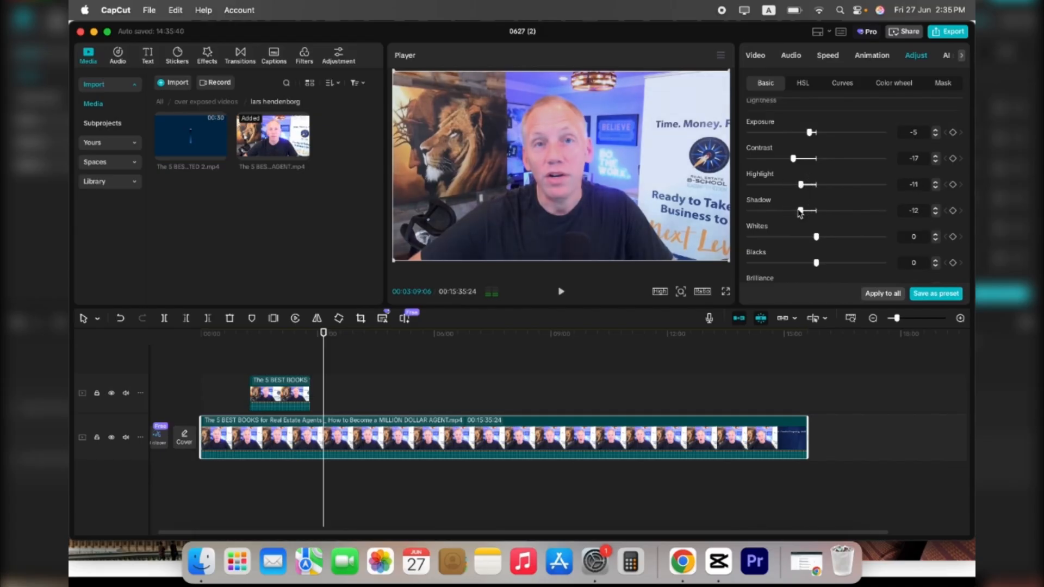
Review the main track clip's basic adjustments across the Color, Lightness and Effects sections
scroll(816, 244, "down", 3)
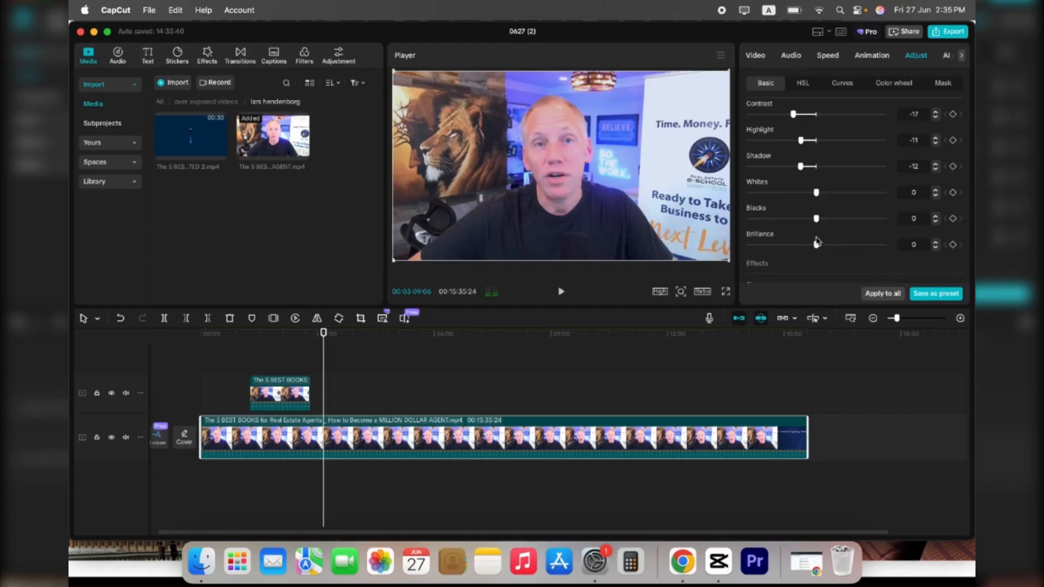
scroll(816, 242, "up", 4)
scroll(783, 179, "down", 5)
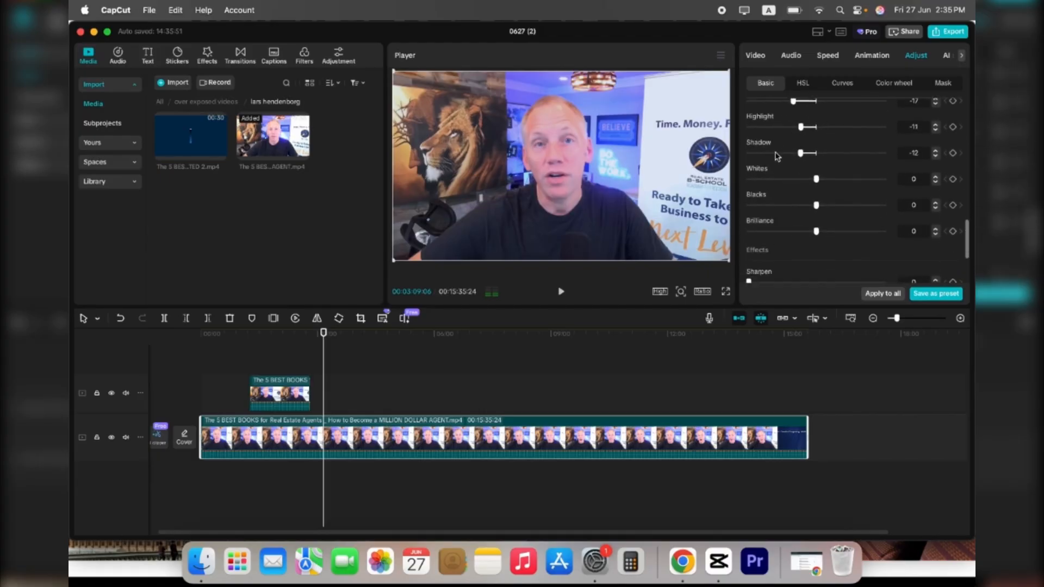
scroll(778, 156, "down", 6)
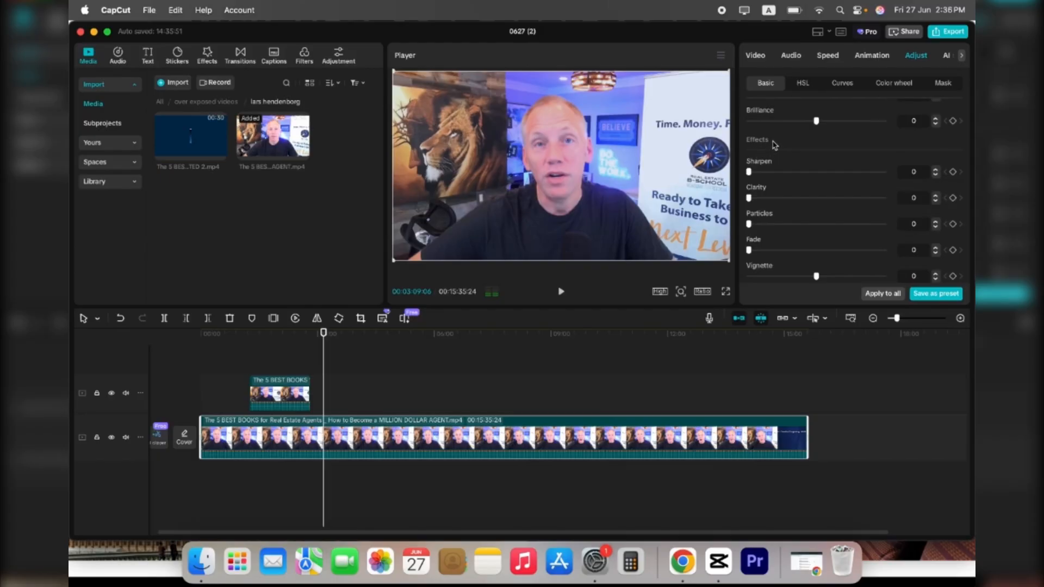
scroll(773, 146, "up", 8)
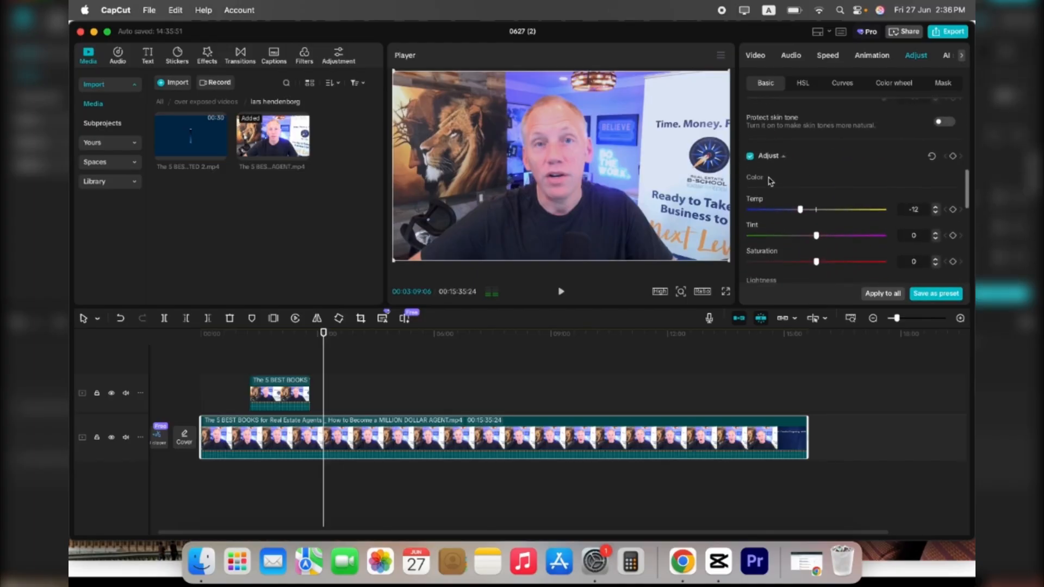
scroll(767, 180, "down", 6)
scroll(767, 180, "up", 5)
scroll(766, 174, "down", 7)
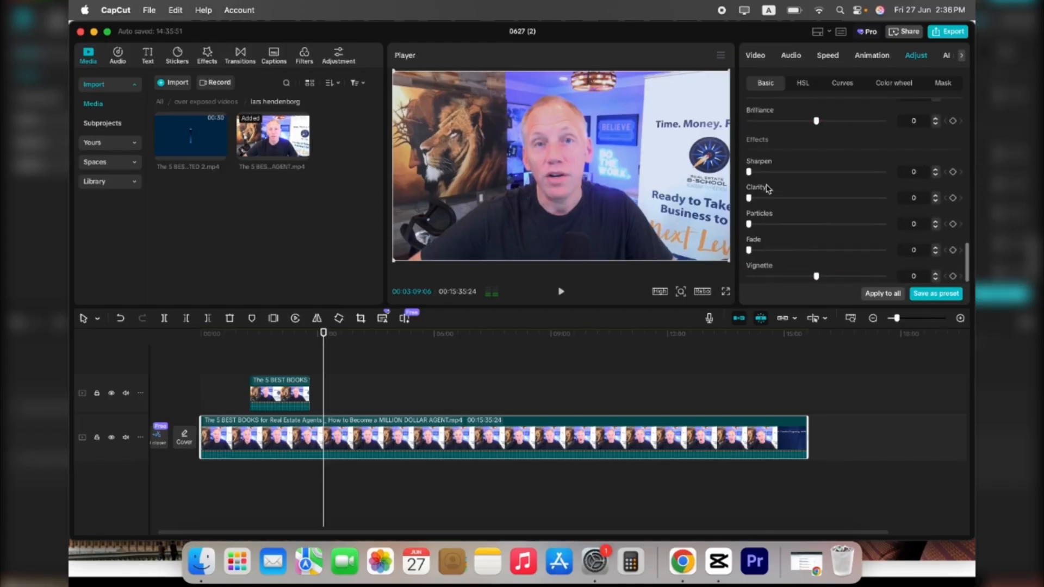
Try a sharpen value of 100 on the main track clip, and reset it to 0
left_click(749, 173)
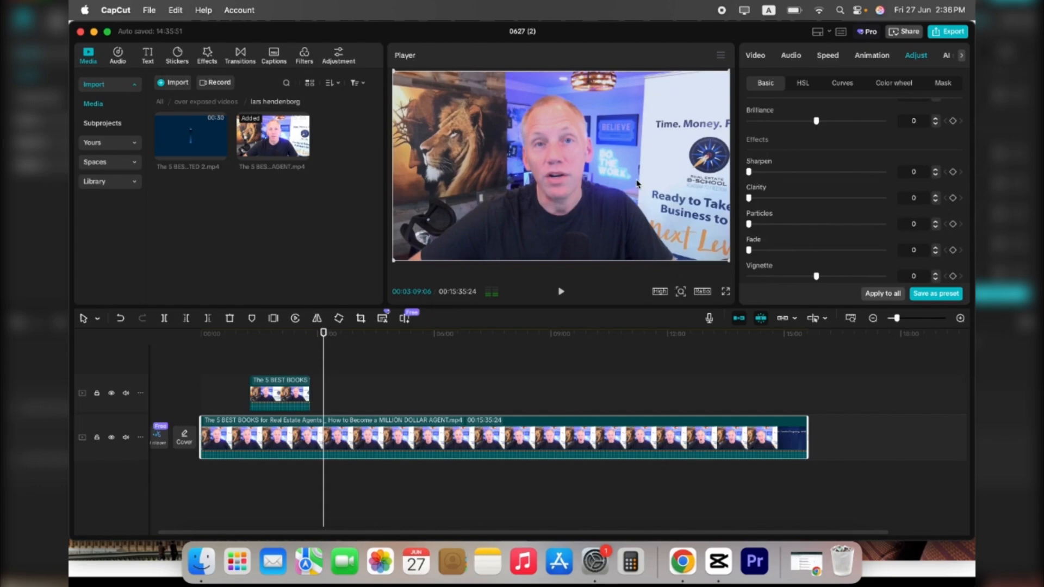
left_click_drag(753, 172, 985, 158)
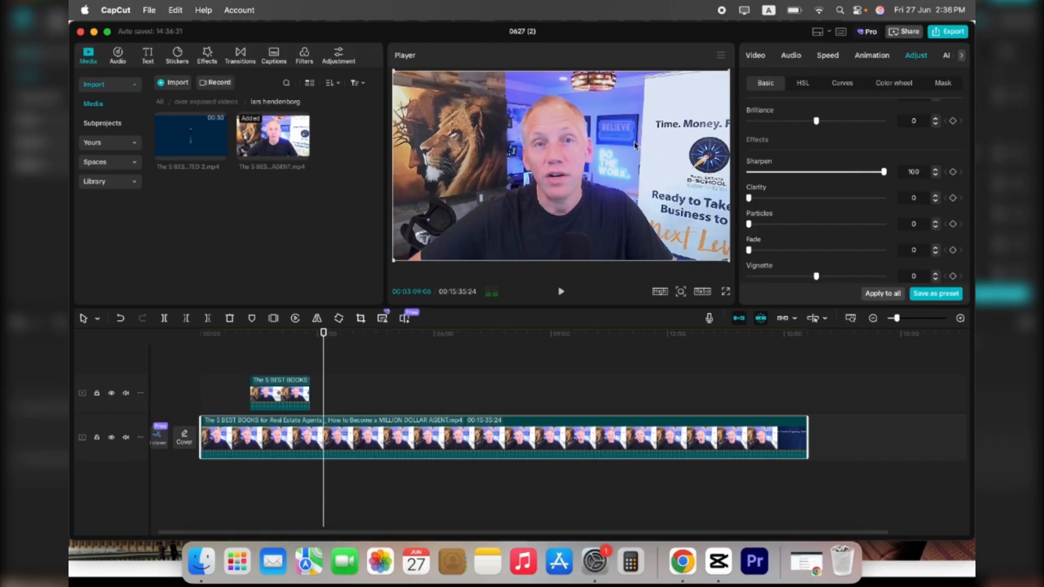
left_click_drag(789, 172, 749, 177)
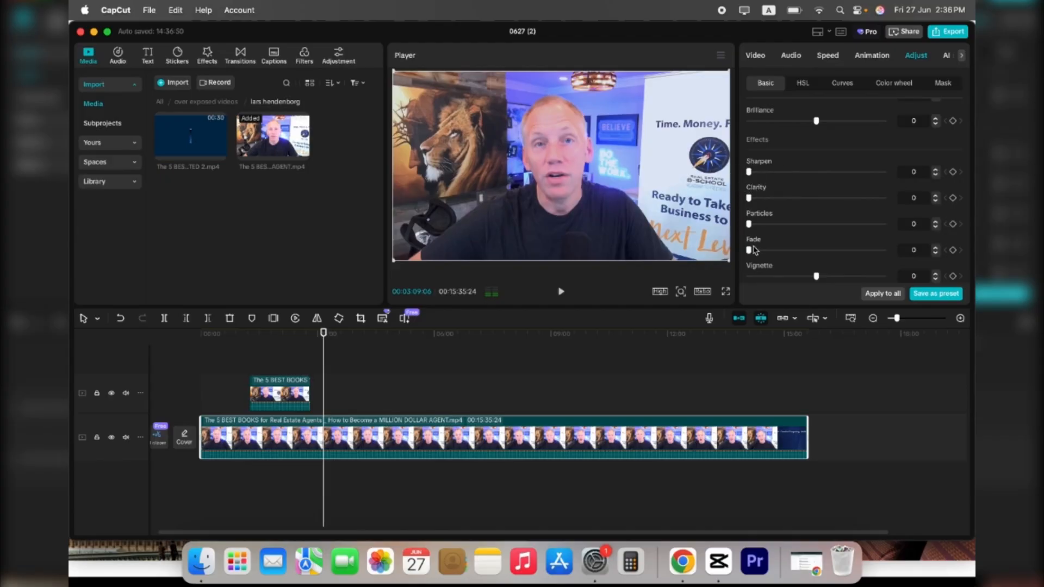
Try vignette values of 20 and 34 on the main track clip, resetting the vignette to 0 after each
left_click_drag(816, 276, 842, 275)
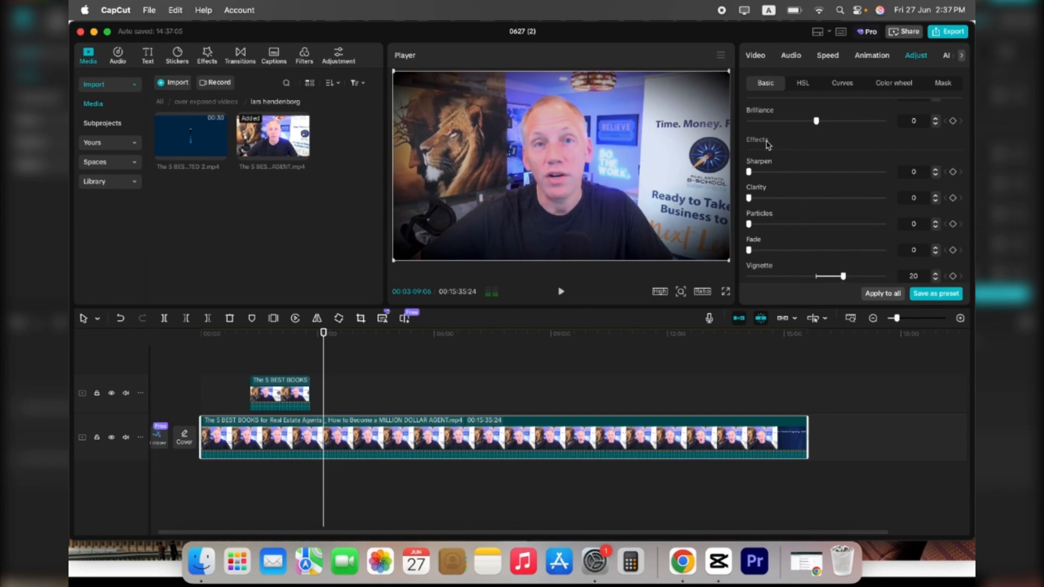
scroll(767, 150, "up", 2)
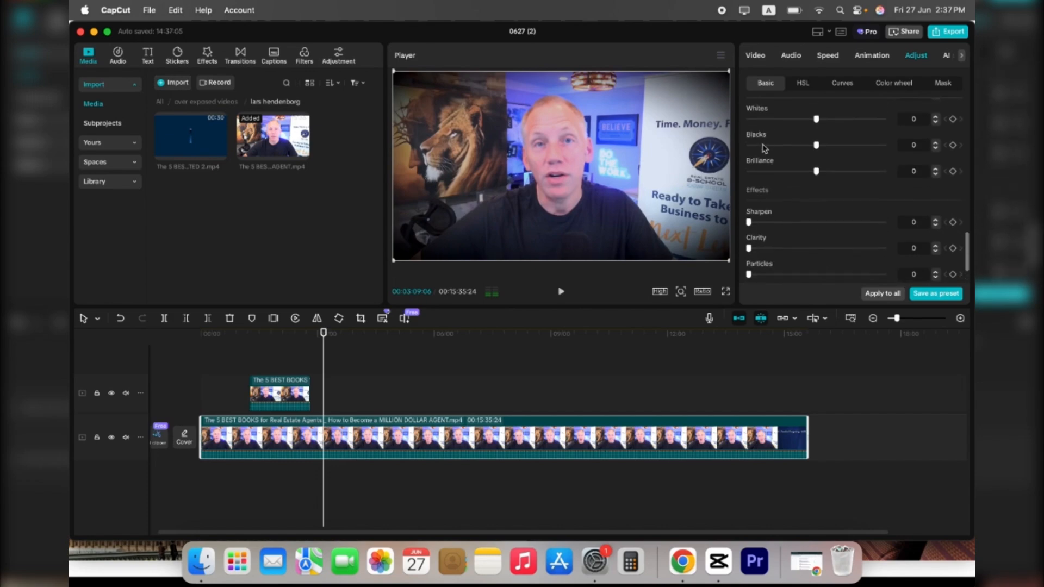
scroll(765, 149, "down", 2)
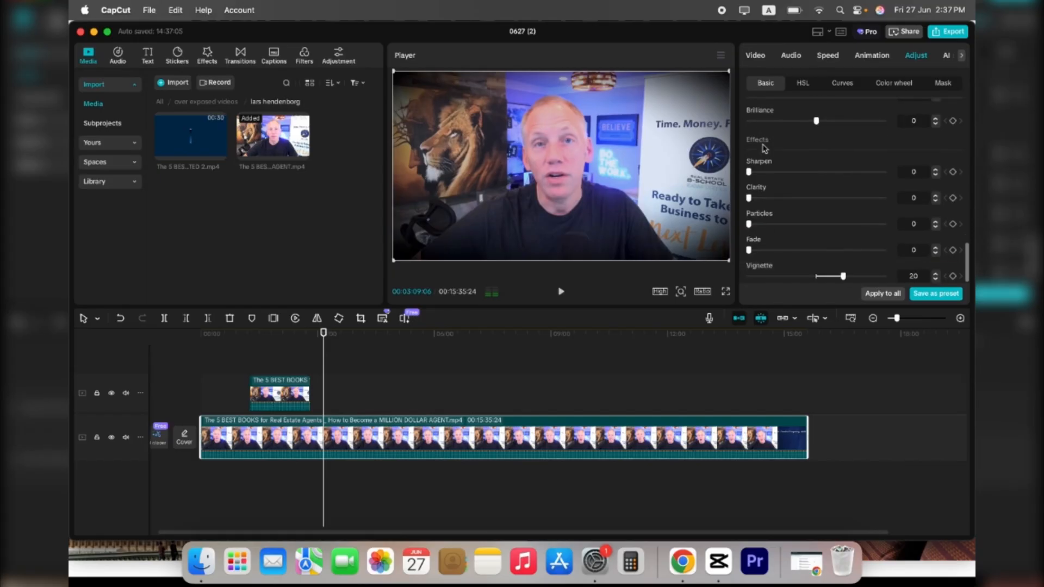
left_click(819, 277)
left_click(816, 276)
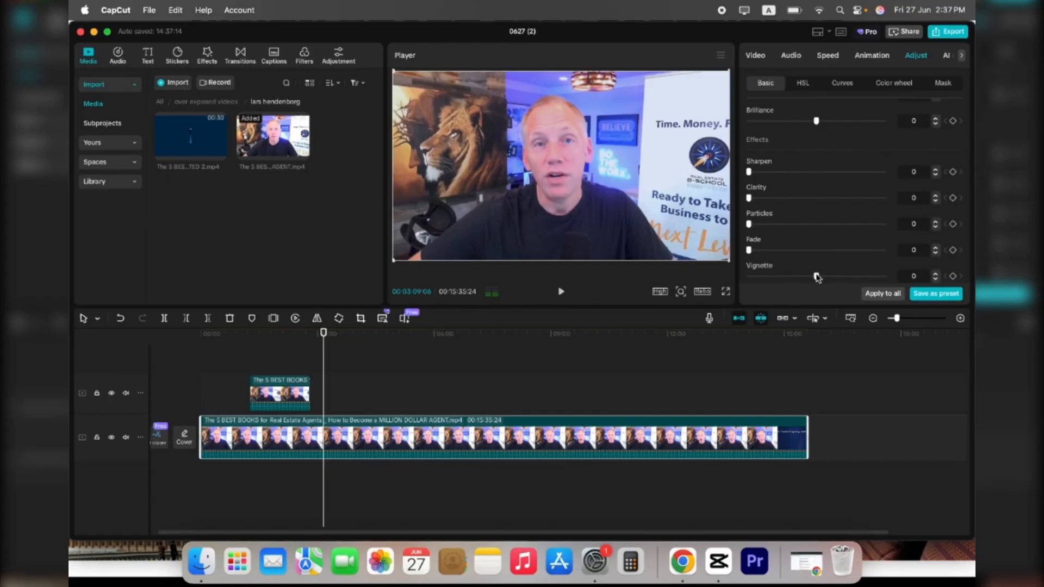
left_click_drag(816, 276, 862, 276)
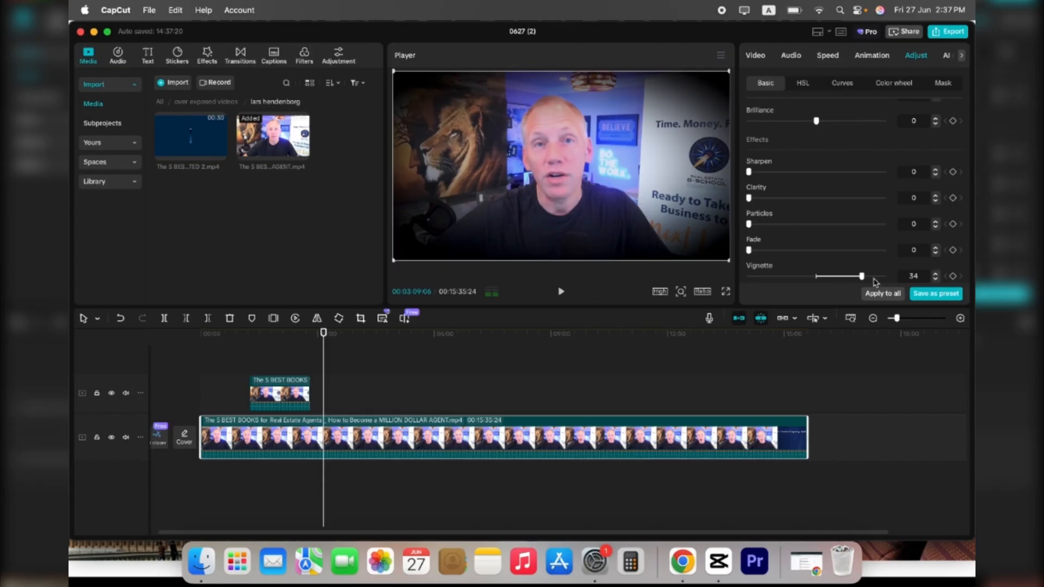
left_click_drag(864, 279, 816, 273)
scroll(809, 212, "up", 8)
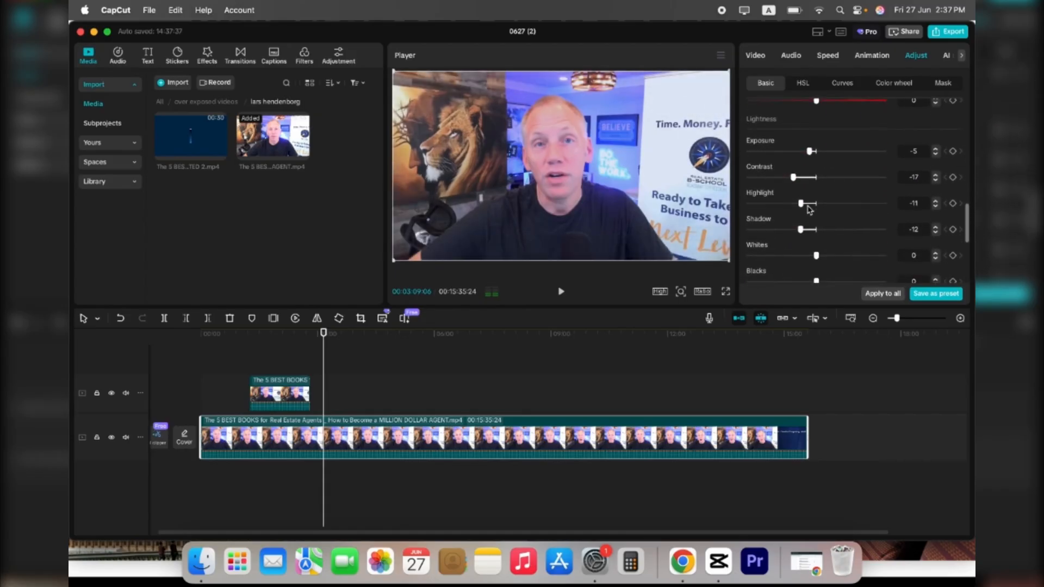
scroll(800, 228, "down", 8)
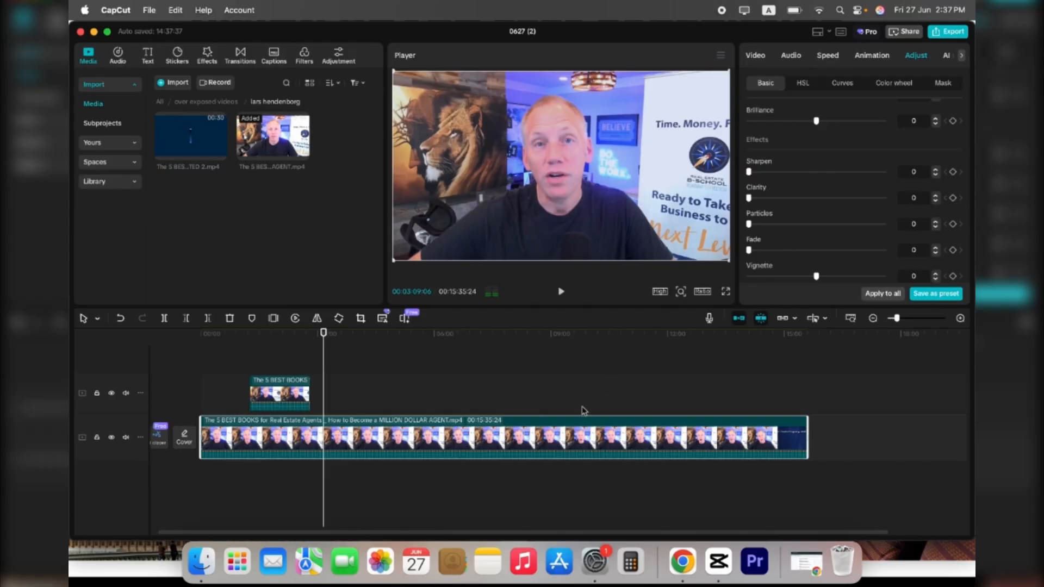
left_click(288, 397)
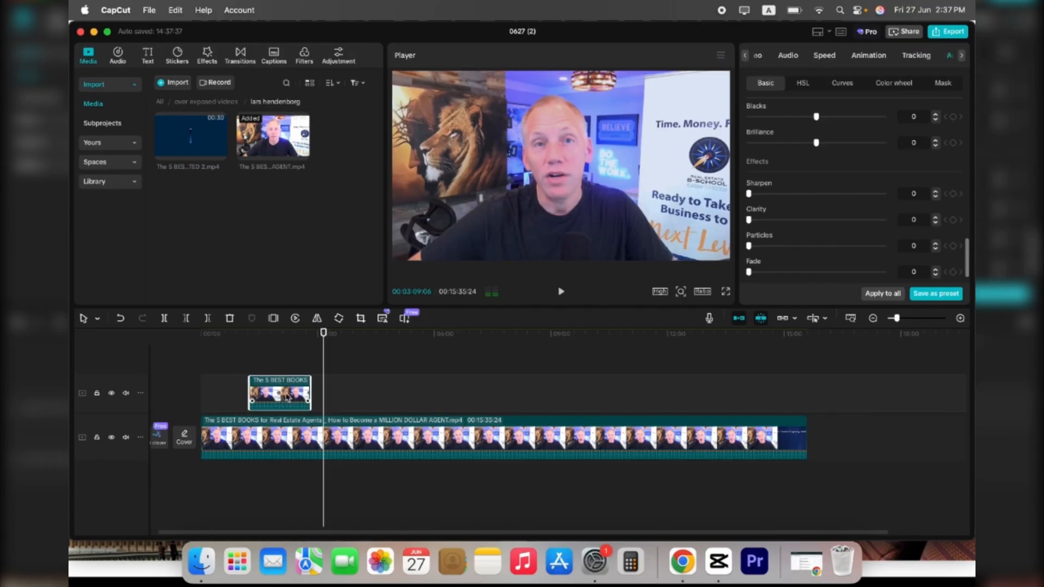
left_click(375, 435)
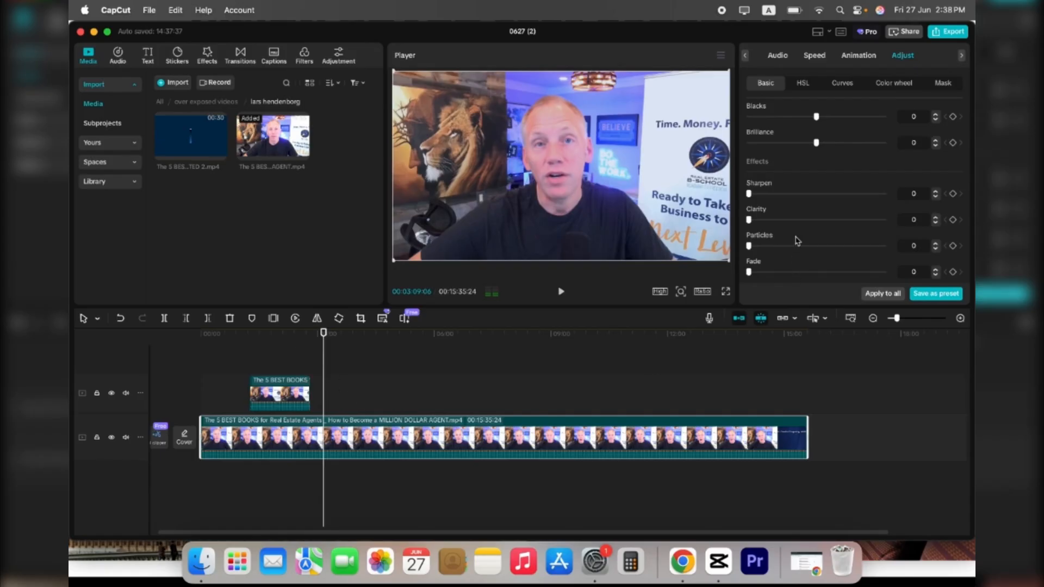
scroll(795, 240, "down", 2)
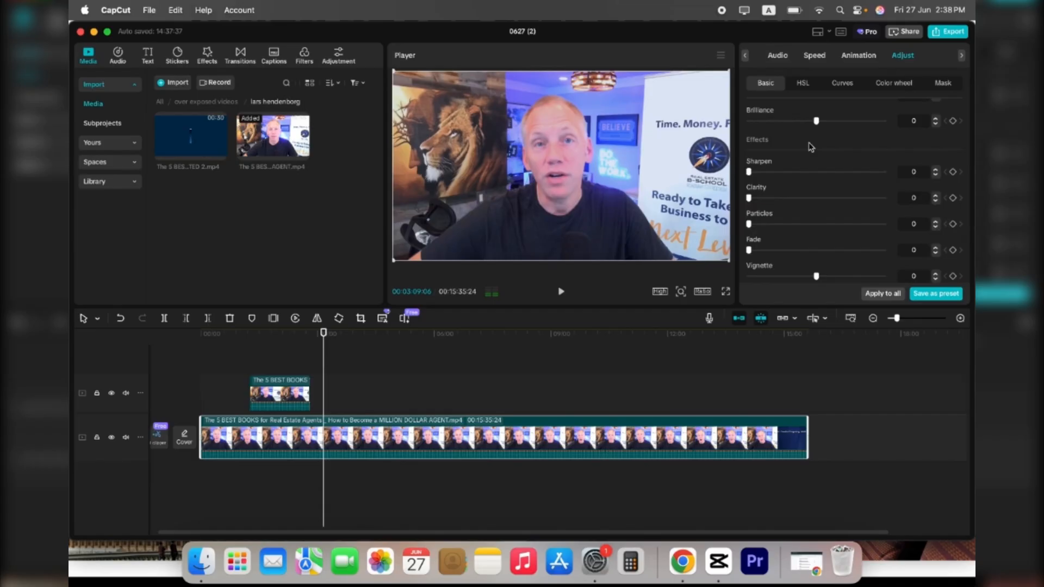
Switch to the COLOR GRADING BASICS document in Chrome, and highlight the Sharpen definition and the Clarity definition
left_click(683, 563)
scroll(571, 427, "down", 3)
left_click(299, 396)
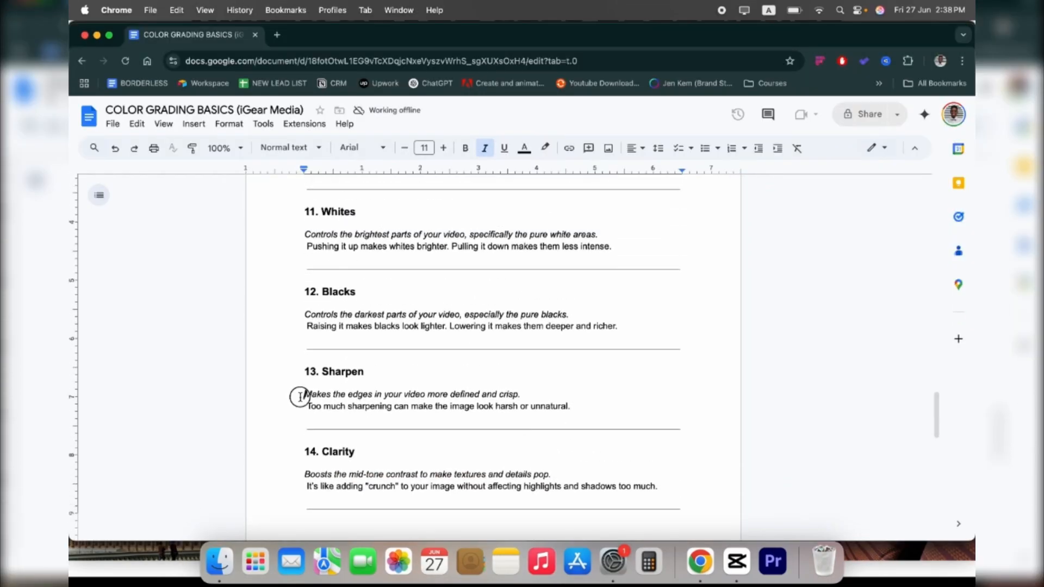
left_click_drag(300, 396, 526, 393)
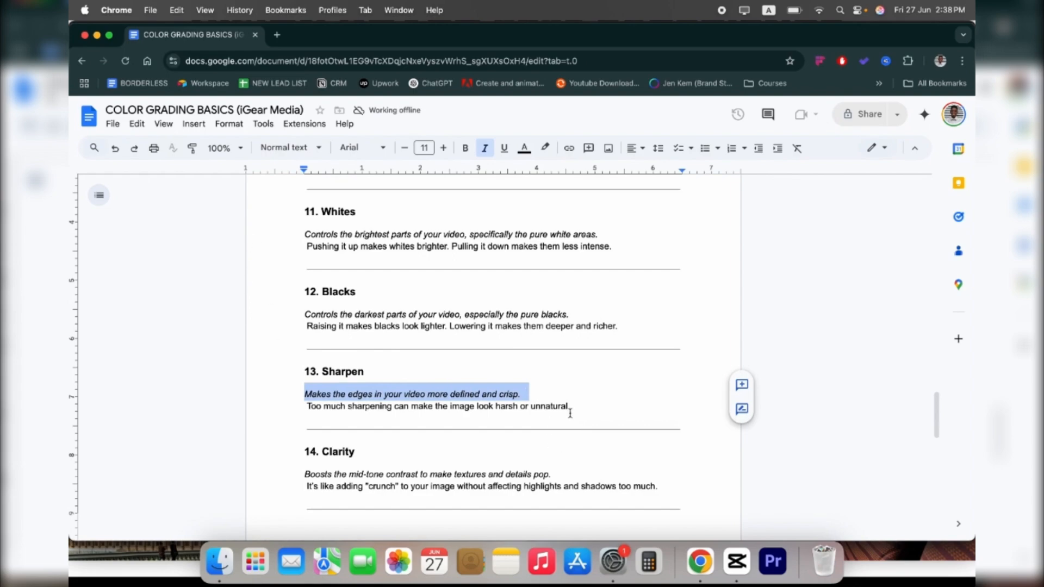
scroll(487, 435, "down", 2)
left_click_drag(304, 355, 533, 366)
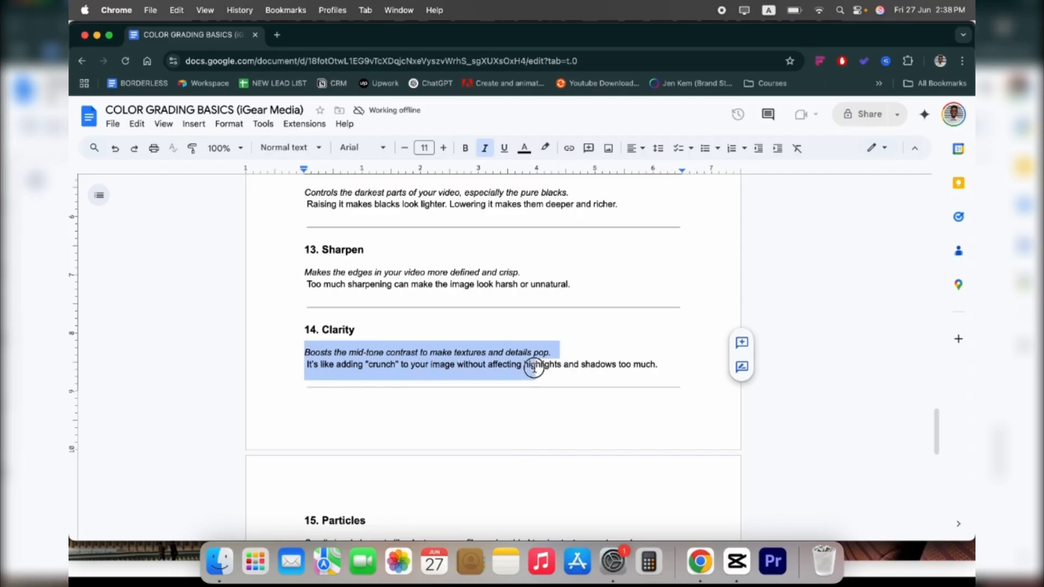
Switch back to CapCut, and compare the main track clip's Basic adjustments with its HSL adjustments
scroll(533, 366, "down", 4)
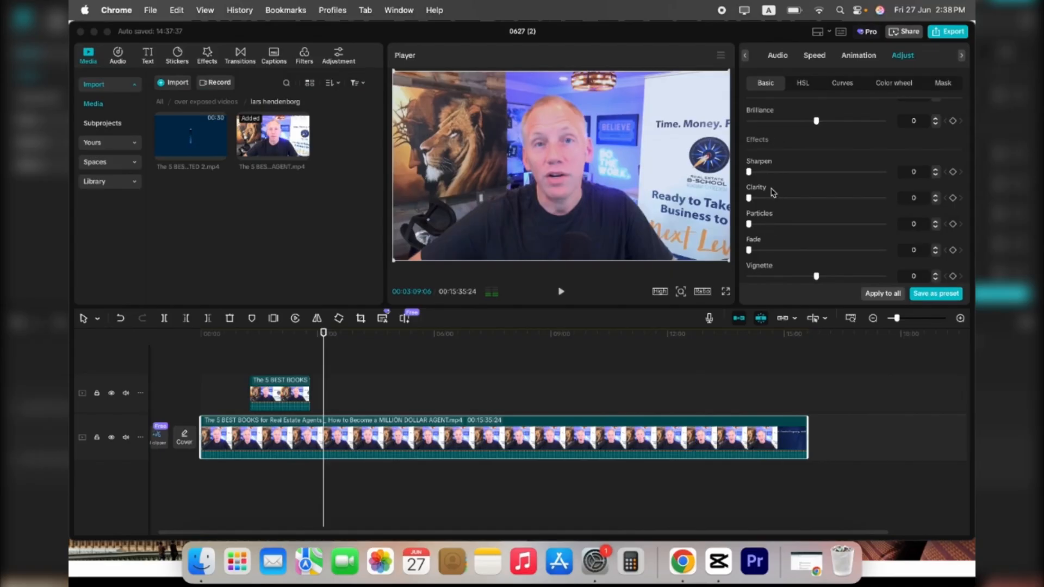
scroll(781, 177, "up", 5)
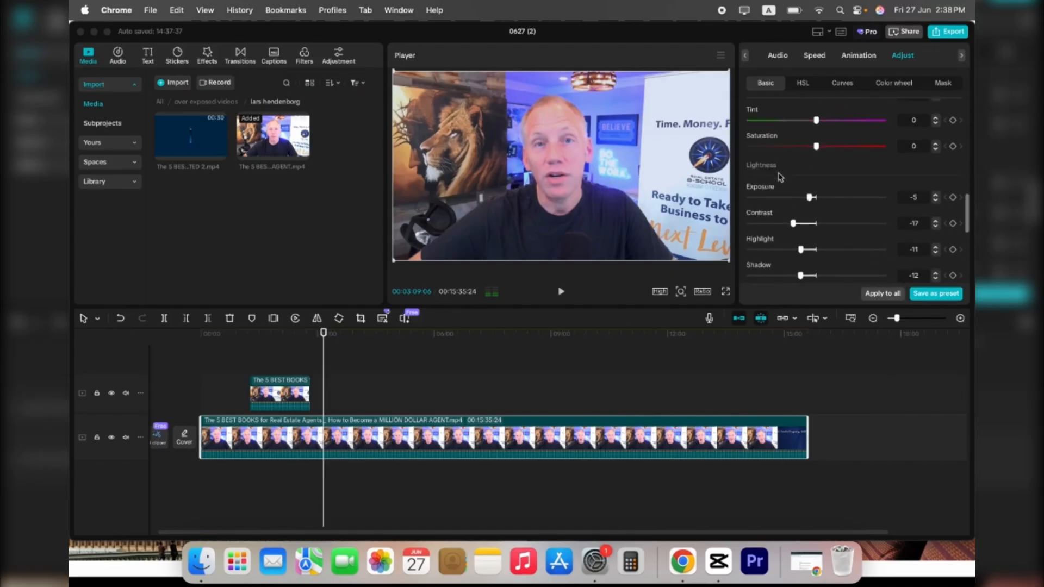
scroll(781, 177, "up", 5)
scroll(781, 177, "down", 4)
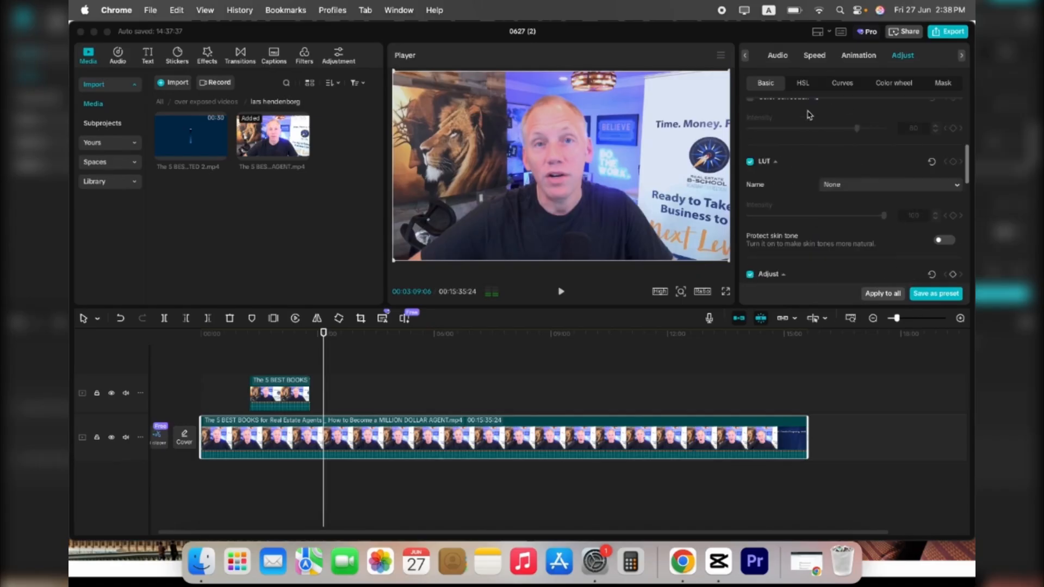
left_click(804, 84)
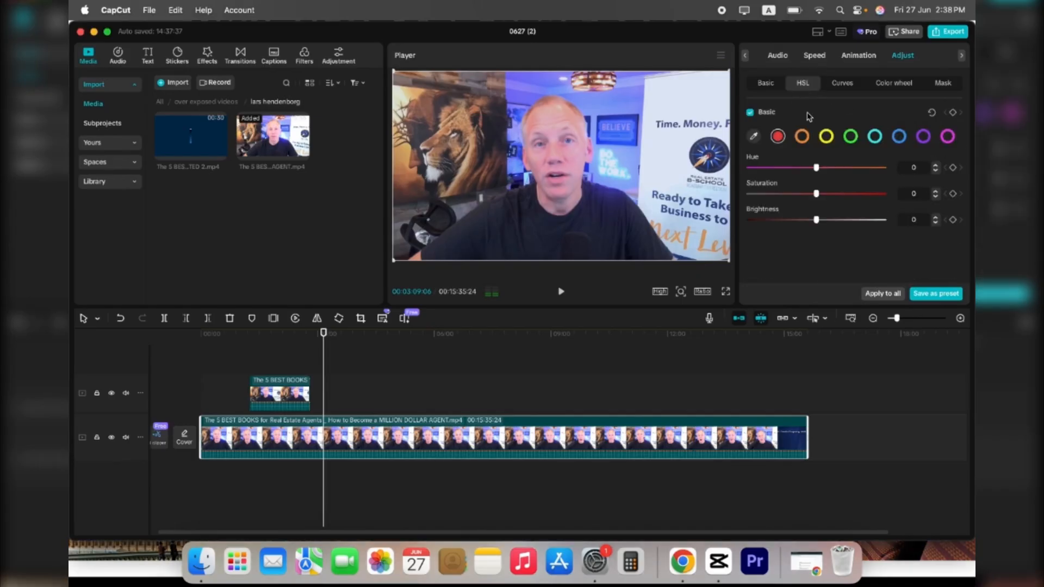
left_click(772, 85)
left_click(800, 85)
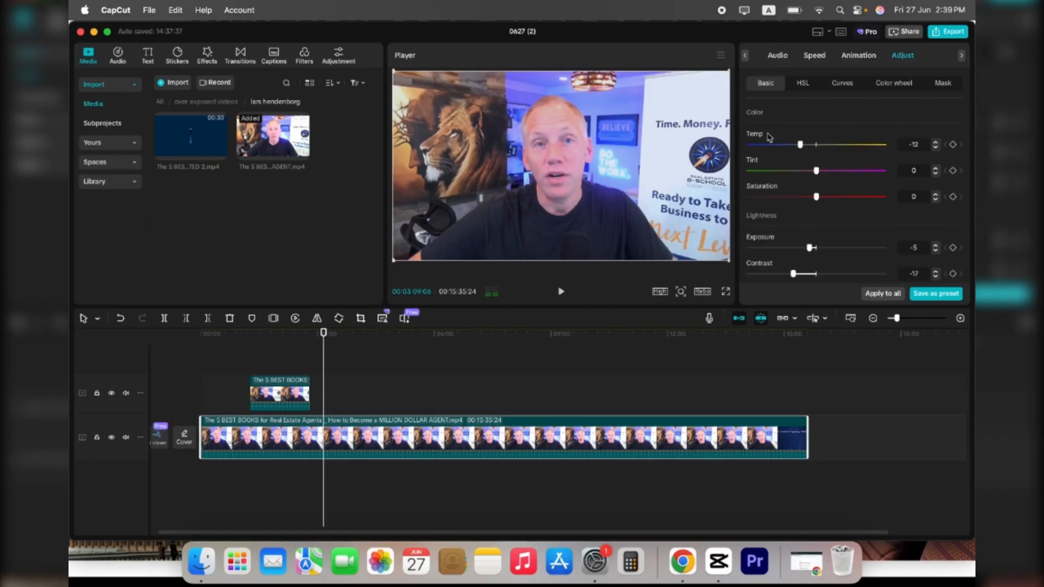
left_click(763, 128)
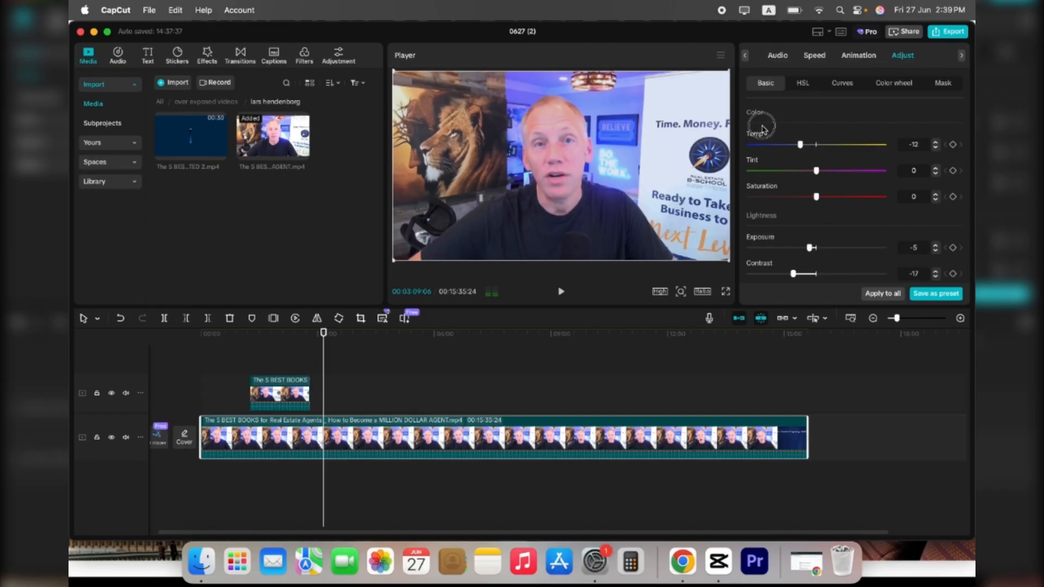
left_click(801, 86)
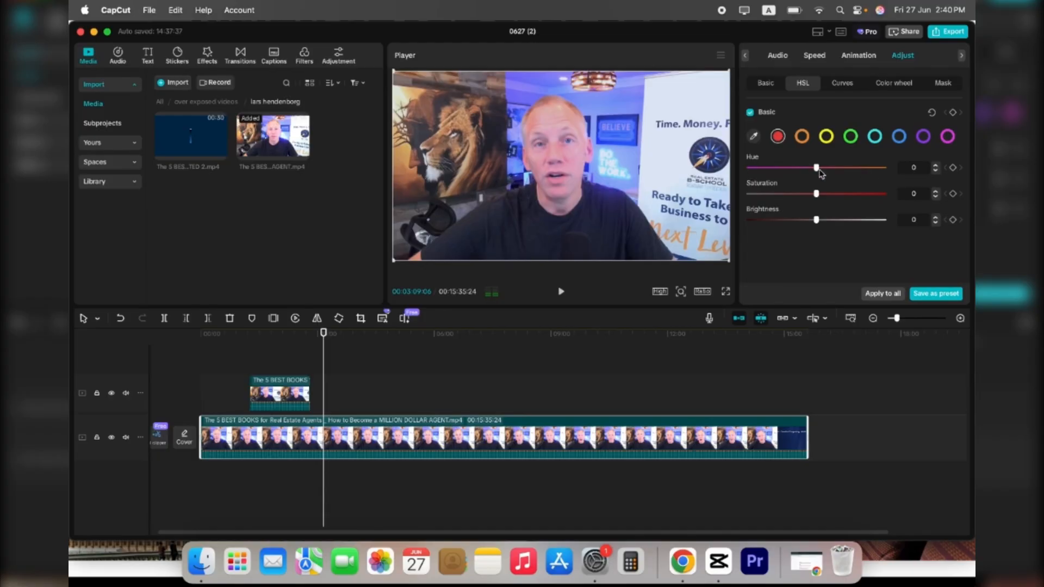
Try red HSL hue values of 100 and -100 and a red saturation of 41, and reset both to 0
left_click_drag(816, 168, 886, 166)
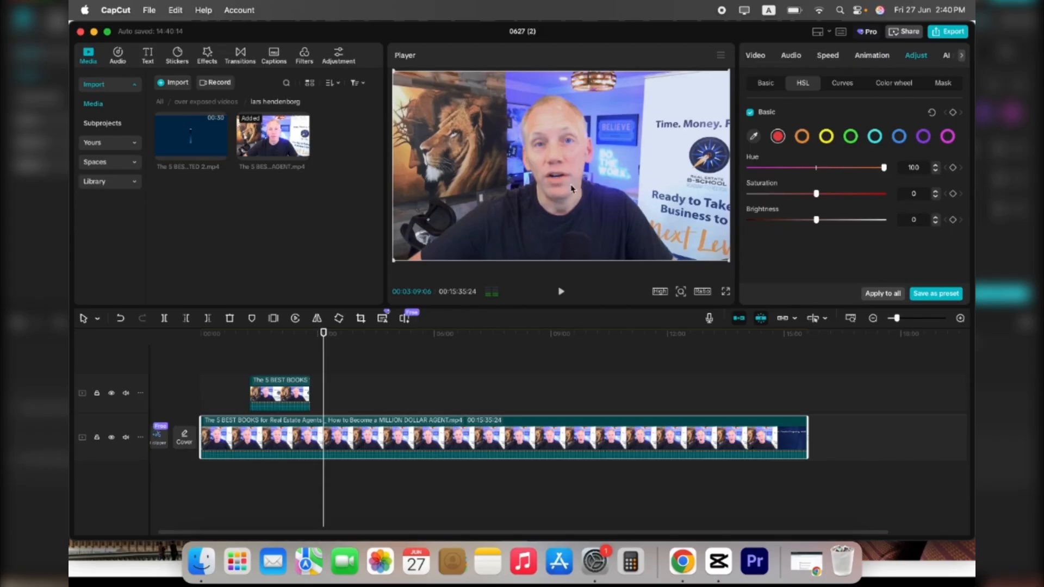
left_click_drag(562, 185, 571, 167)
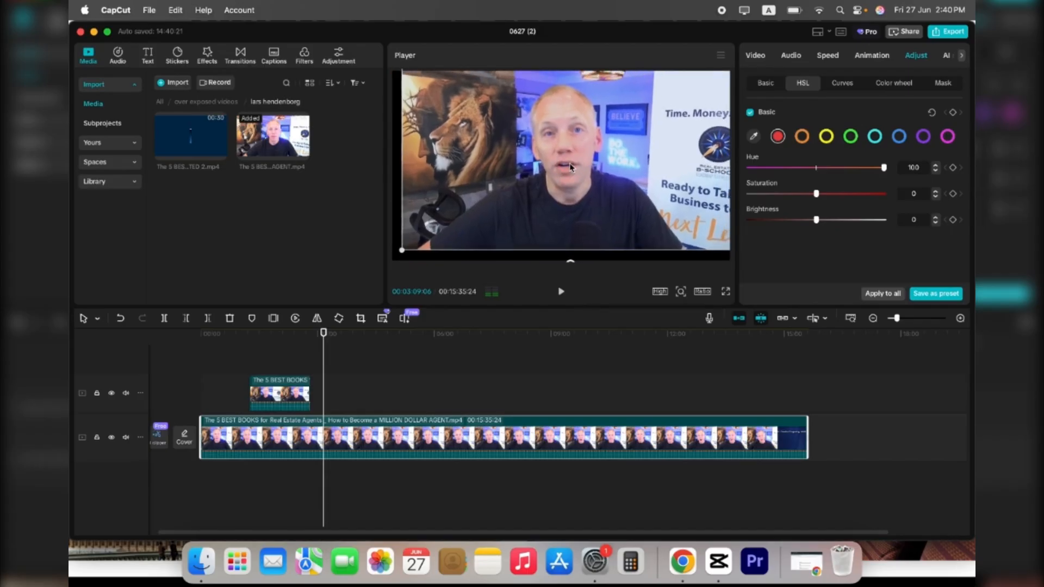
left_click_drag(815, 168, 753, 170)
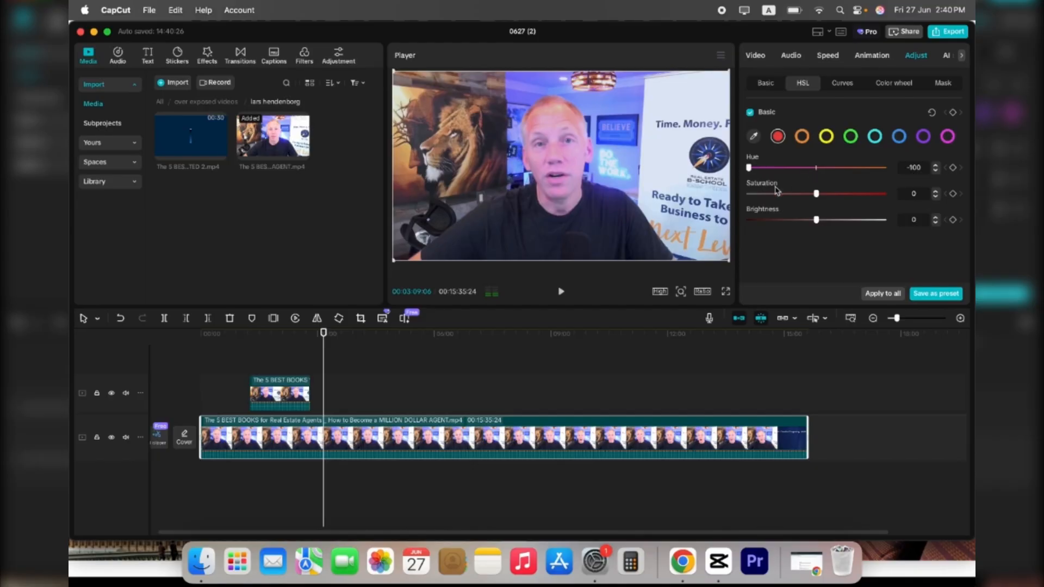
left_click_drag(816, 194, 844, 194)
left_click(816, 168)
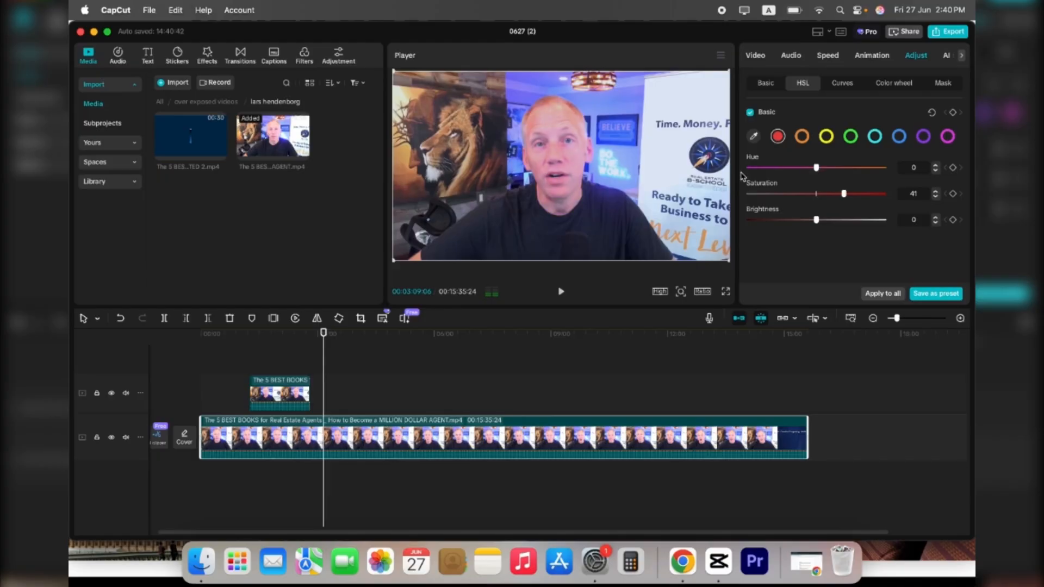
left_click(817, 195)
Try a raised red HSL saturation and then -100 on the main track clip, and reset it to 0
left_click(779, 138)
left_click_drag(817, 195, 874, 194)
left_click_drag(816, 194, 678, 201)
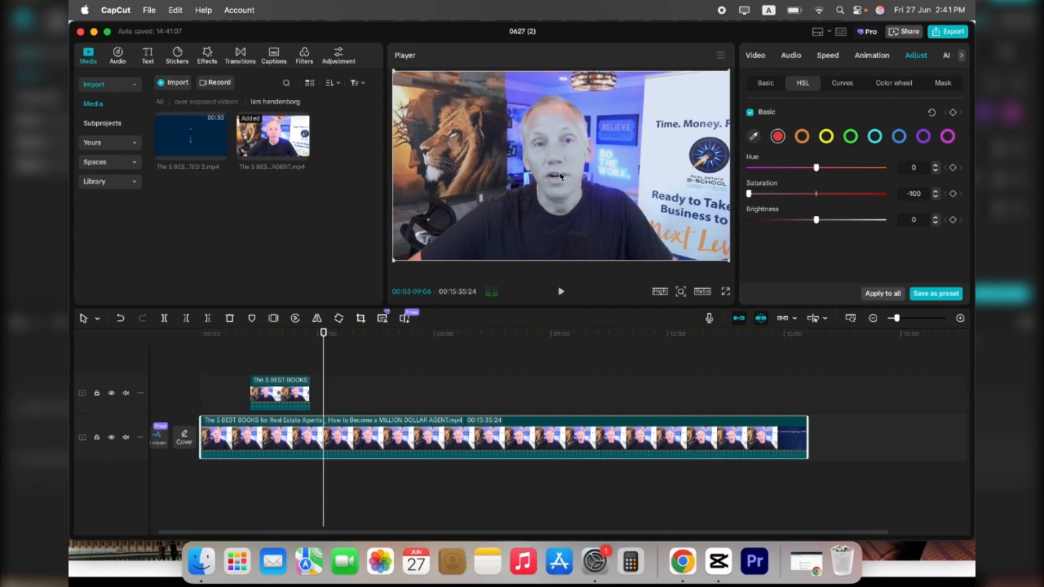
left_click(817, 195)
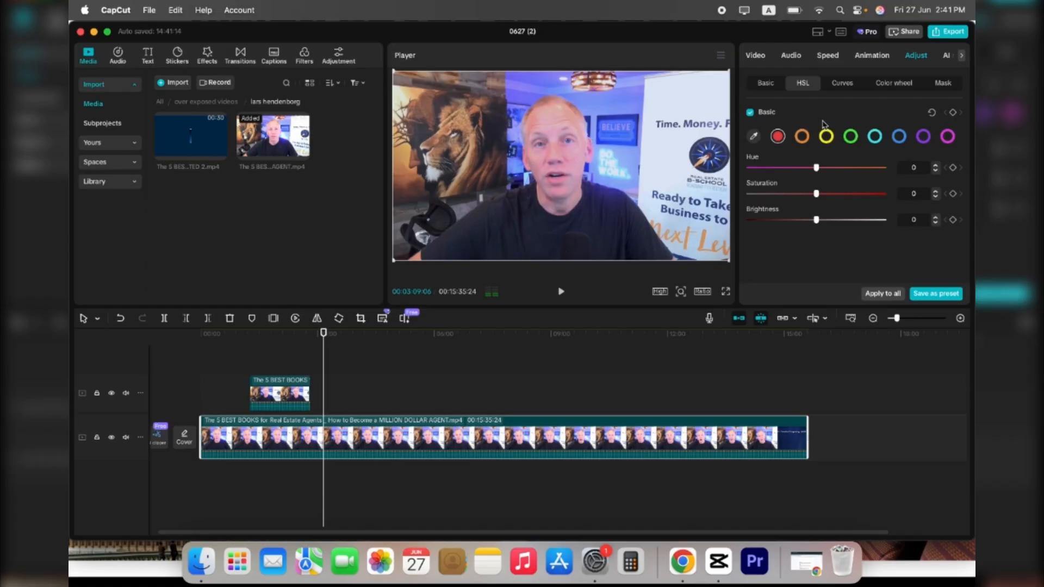
Try a blue HSL hue of 93 on the main track clip, and reset it to 0
left_click(898, 138)
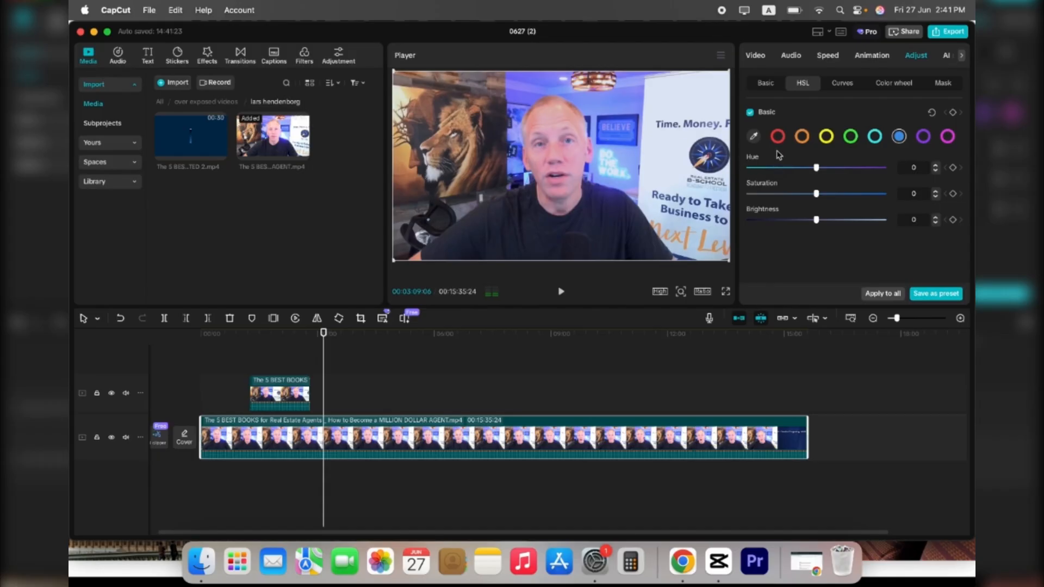
left_click_drag(818, 168, 879, 171)
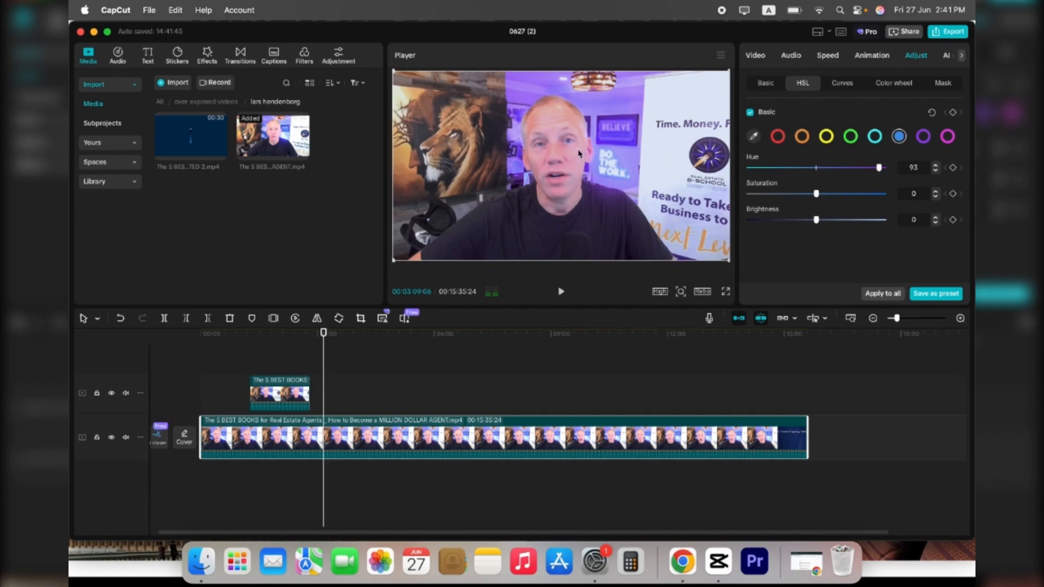
left_click_drag(856, 170, 817, 168)
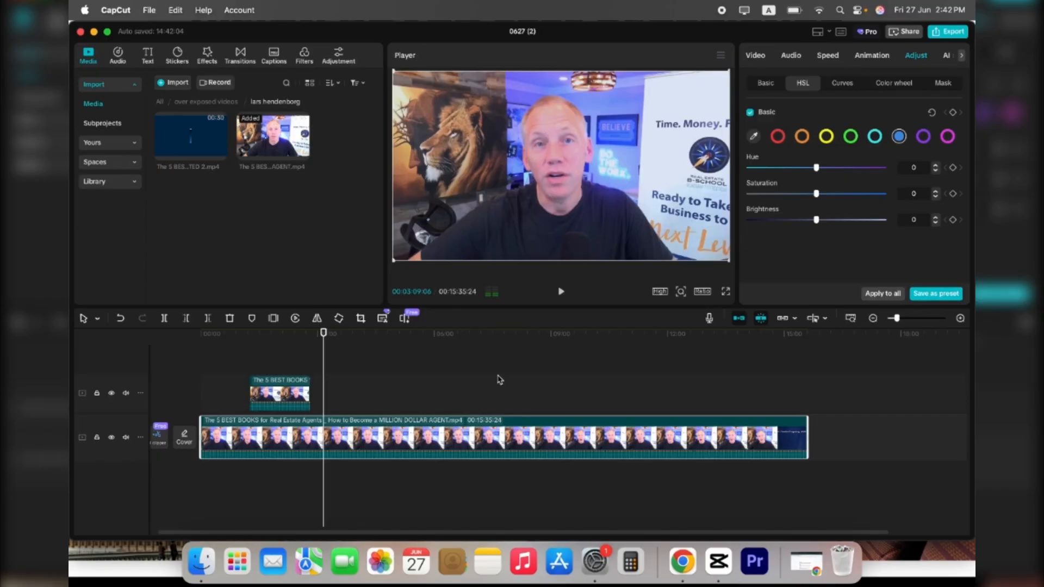
Stack two copies of the full-length clip on overlay tracks, and move the short clip to the top track
left_click_drag(473, 441, 441, 376)
left_click_drag(391, 399, 392, 399)
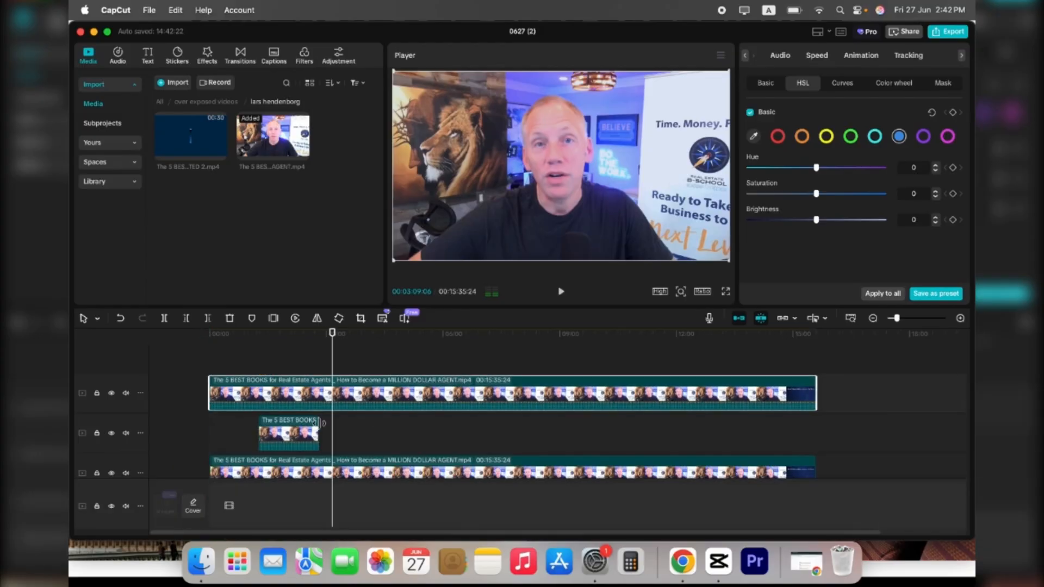
left_click_drag(310, 427, 311, 375)
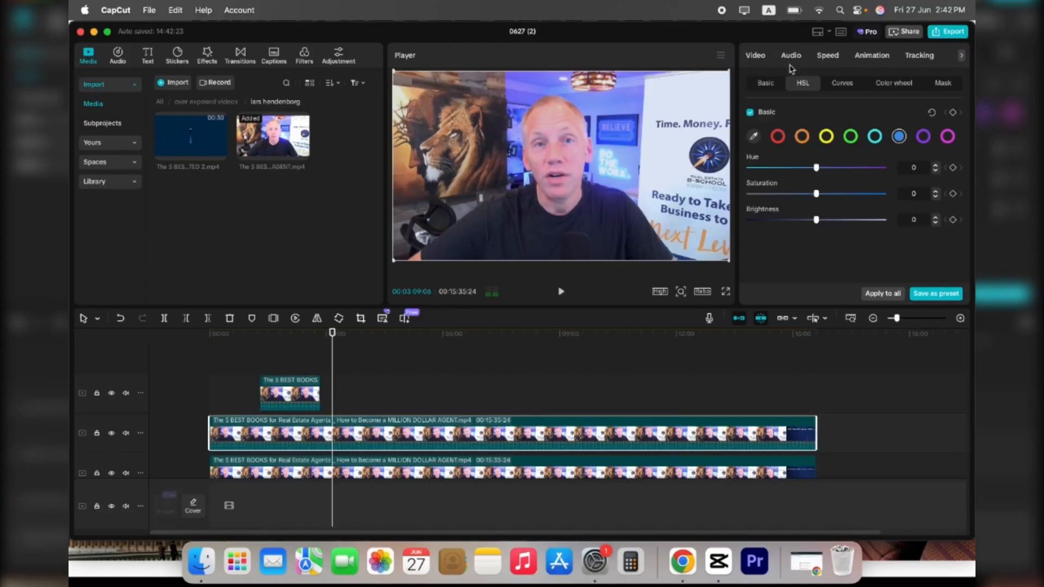
Remove the background of the upper full-length copy with Auto removal
left_click(961, 56)
left_click(747, 55)
left_click(754, 53)
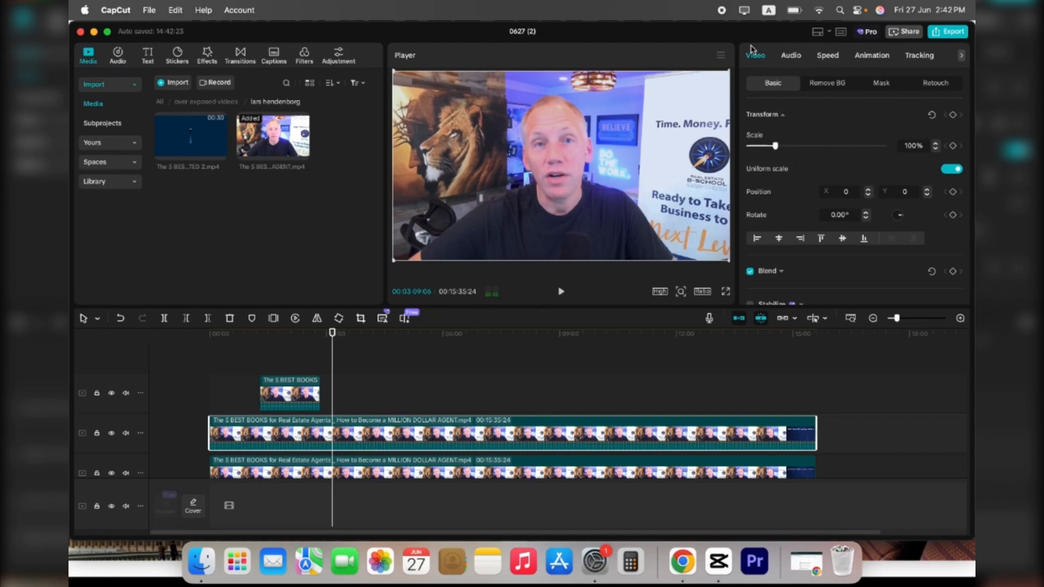
left_click(842, 85)
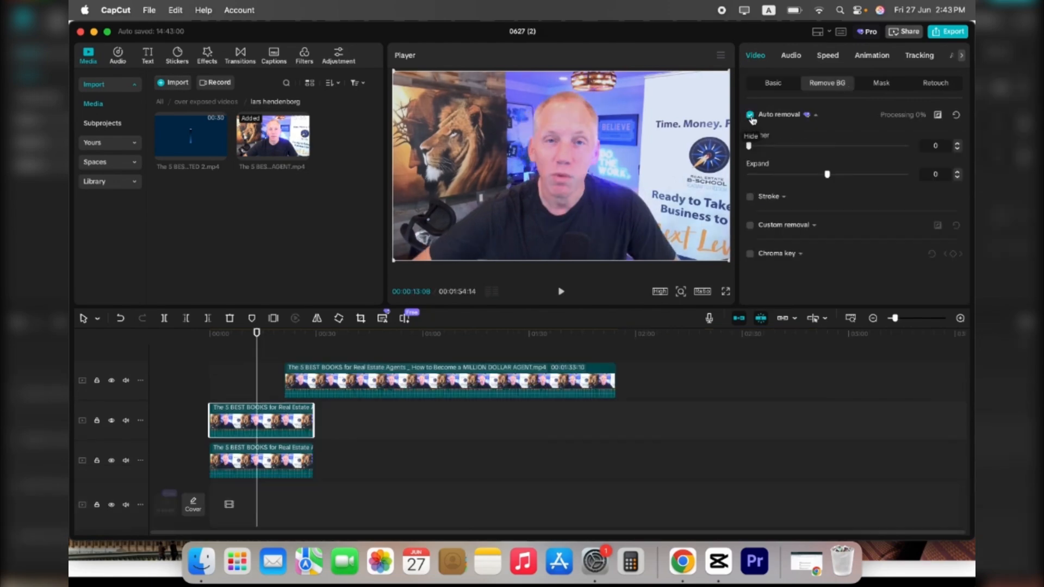
left_click(751, 116)
left_click(751, 115)
Open the blue HSL adjustments for the lower copy that serves as the background
left_click(261, 461)
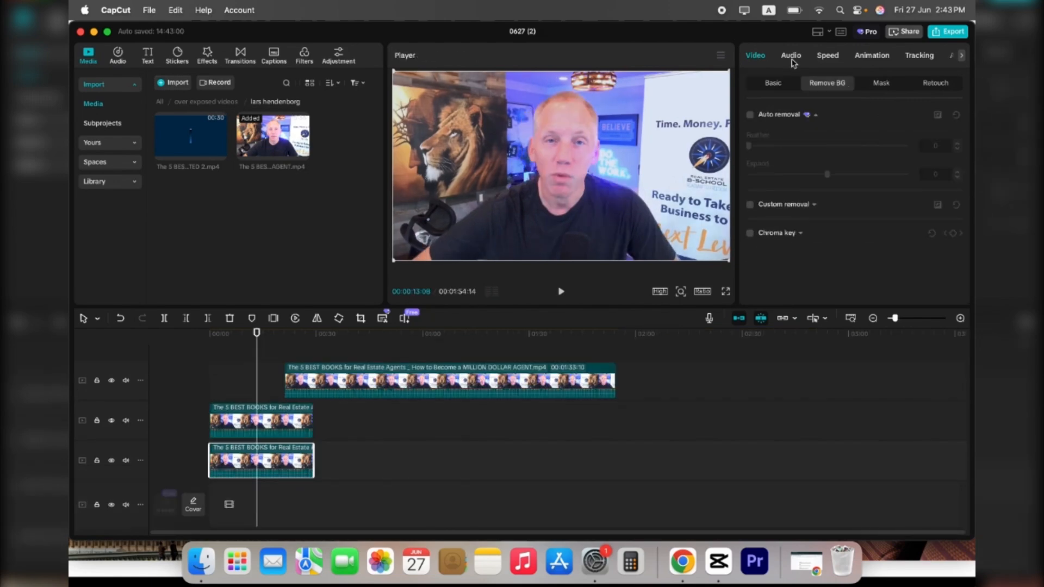
left_click(684, 165)
left_click(780, 86)
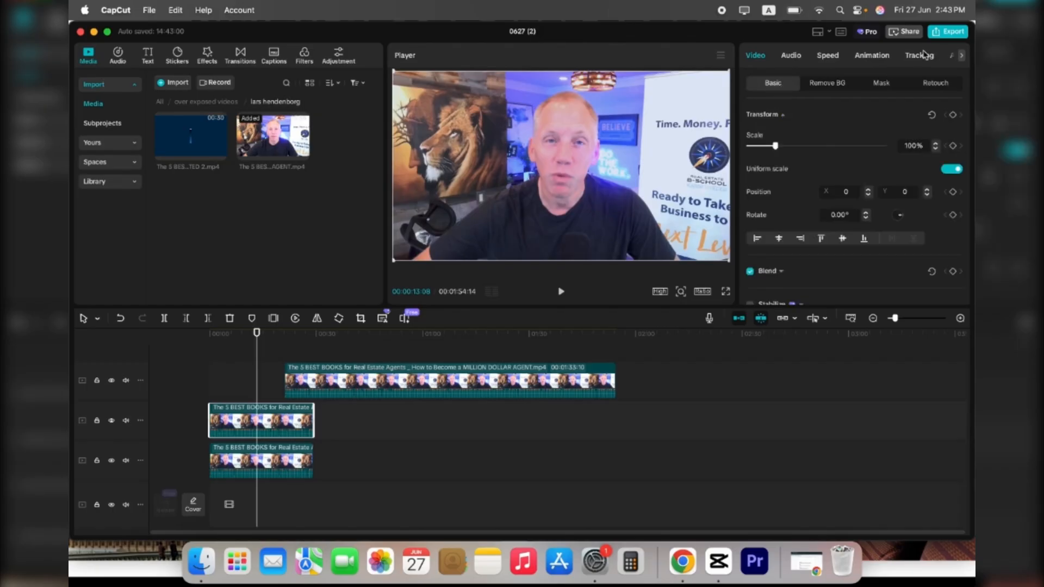
left_click(962, 56)
left_click(903, 55)
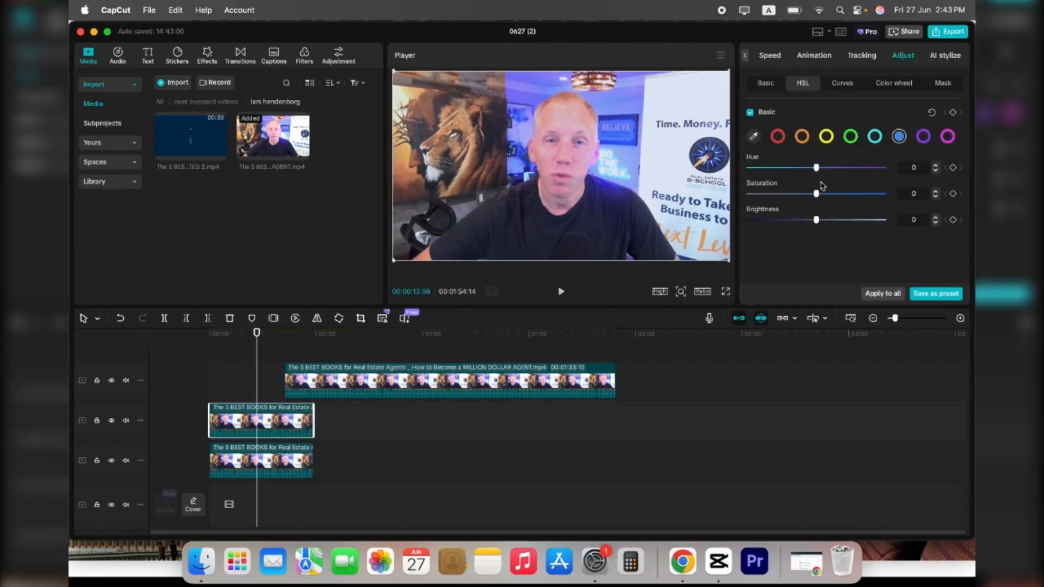
left_click(778, 136)
left_click(899, 136)
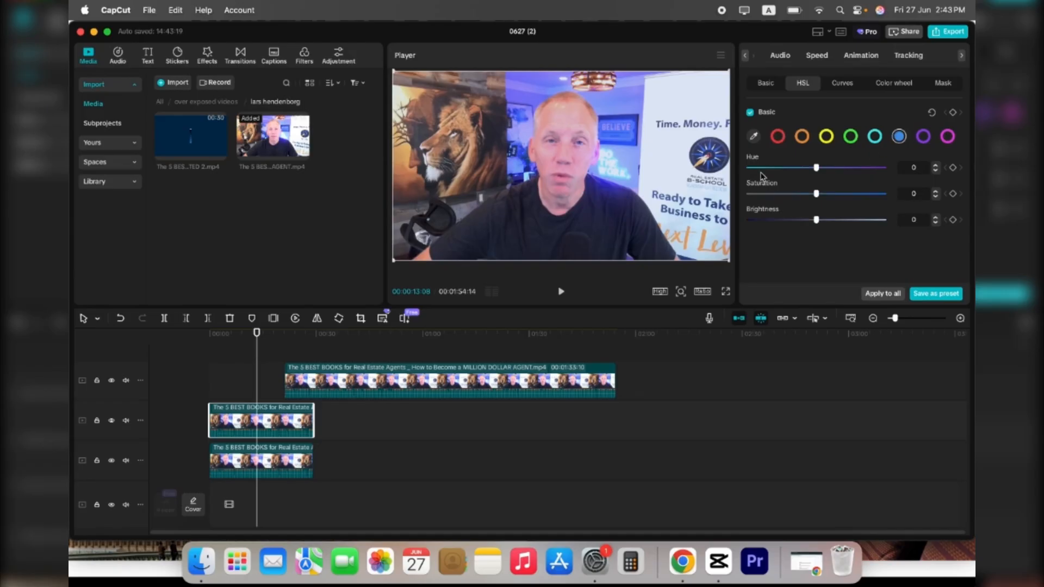
left_click(259, 457)
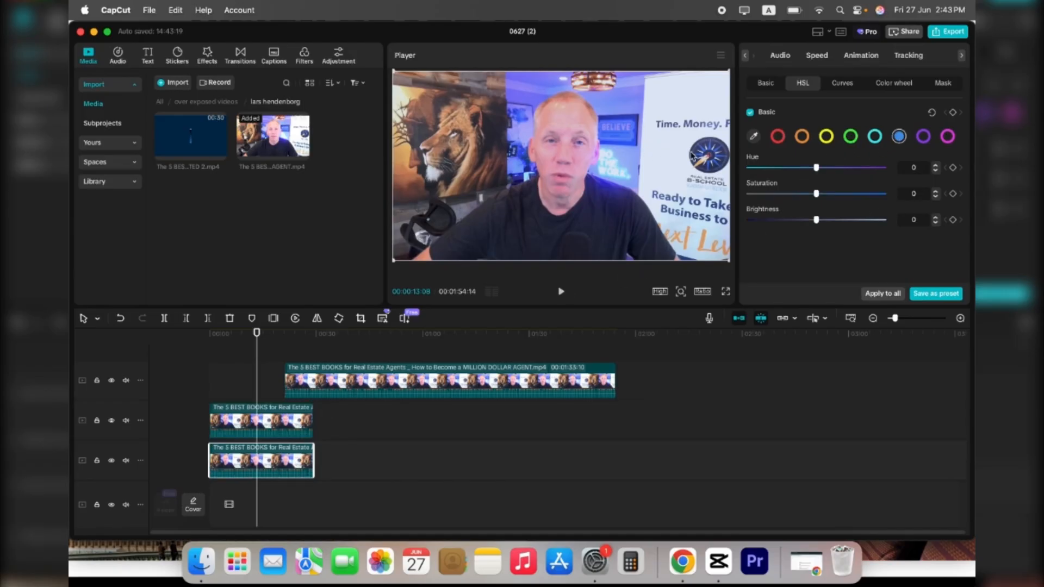
Try a blue HSL hue of -100 on the lower background clip, and reset it to 0
left_click_drag(816, 168, 732, 156)
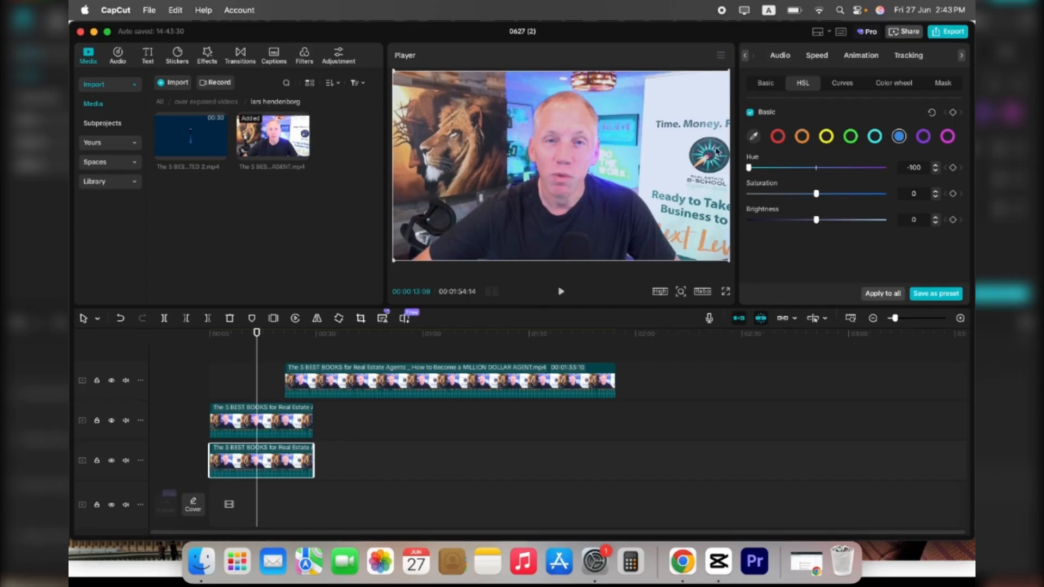
left_click(816, 168)
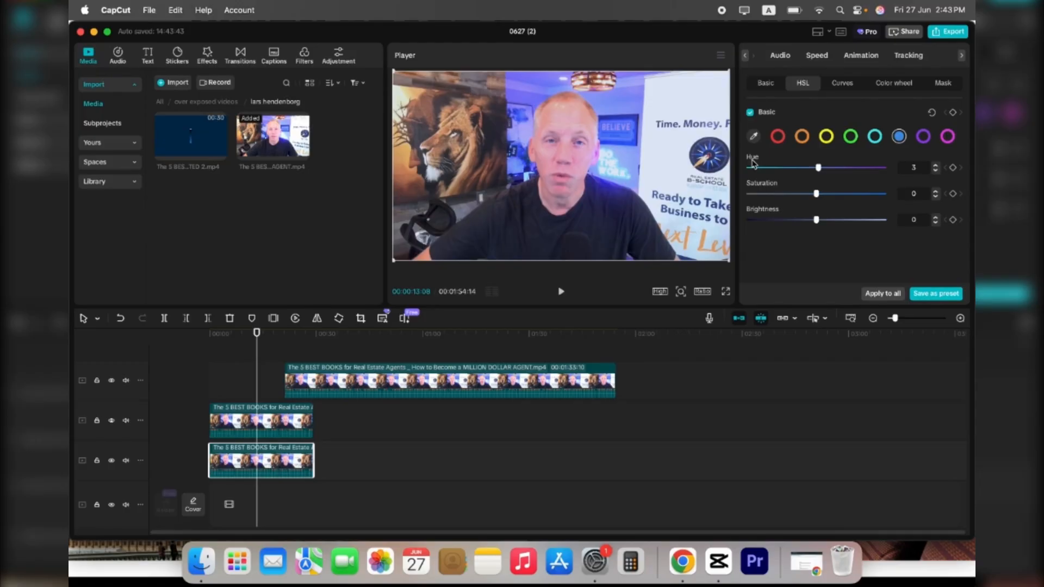
mouse_move(819, 168)
left_mouse_down()
mouse_move(916, 164)
mouse_move(745, 182)
mouse_move(816, 175)
left_mouse_up()
Set the lower background clip's blue brightness to -25, and move the top track clip further along the timeline
mouse_move(817, 194)
left_mouse_down()
mouse_move(832, 194)
mouse_move(789, 200)
mouse_move(838, 195)
mouse_move(751, 226)
mouse_move(796, 202)
mouse_move(673, 235)
mouse_move(737, 204)
mouse_move(650, 224)
mouse_move(814, 211)
left_mouse_up()
mouse_move(816, 219)
left_mouse_down()
mouse_move(857, 218)
mouse_move(801, 217)
mouse_move(859, 219)
mouse_move(790, 223)
mouse_move(800, 221)
left_mouse_up()
left_click_drag(816, 193, 816, 197)
left_click_drag(517, 383, 607, 383)
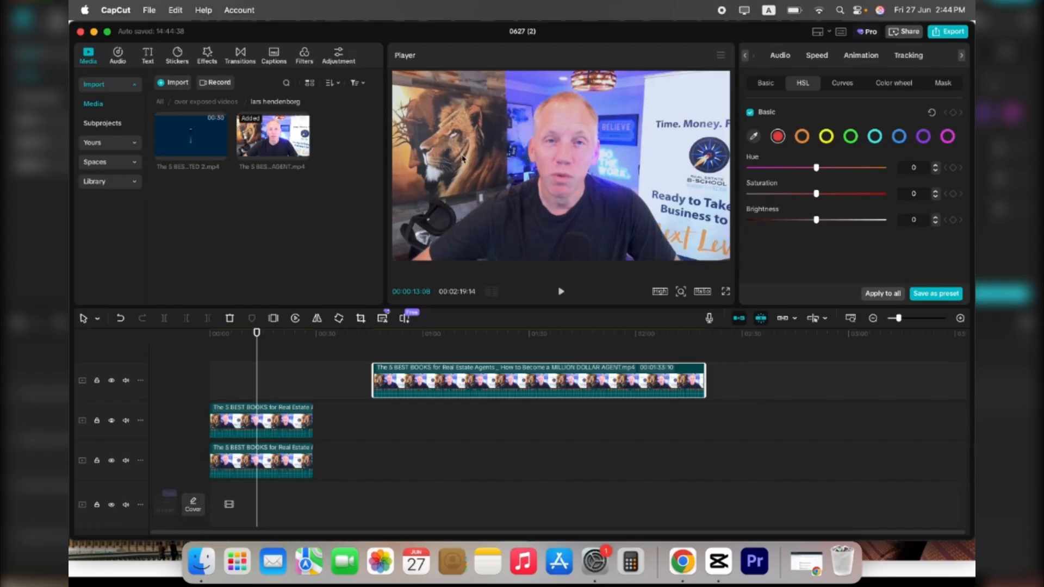
Sample a custom HSL color from the lion painting for the lower background clip, and undo the sampling
left_click(803, 137)
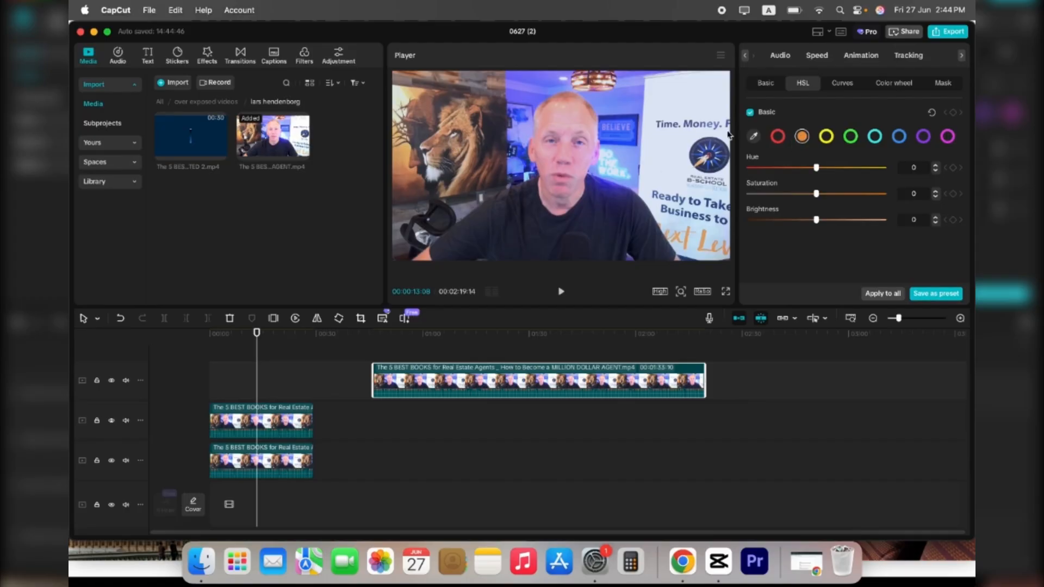
left_click(753, 136)
left_click(454, 166)
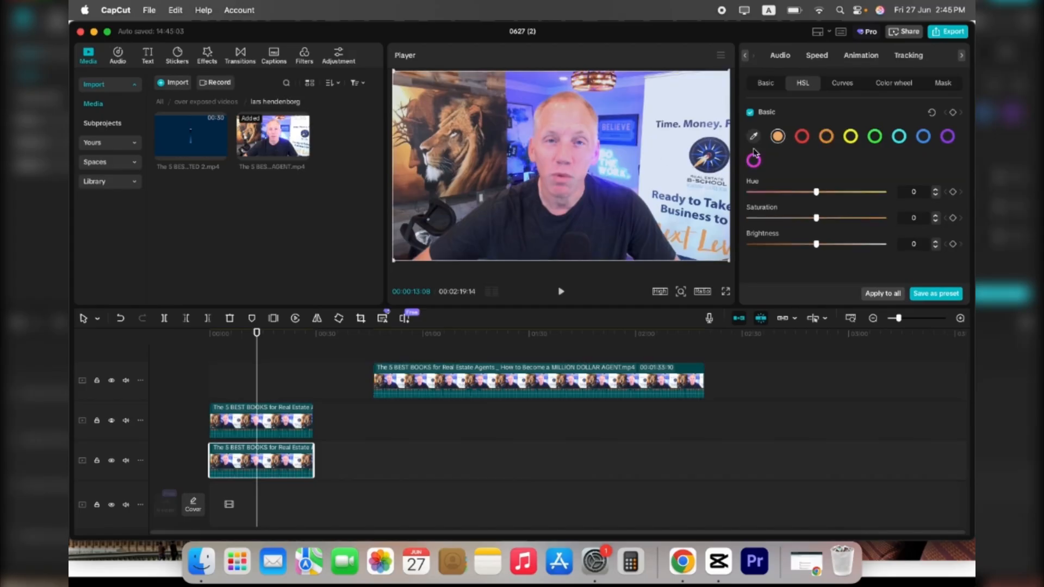
key("super+z")
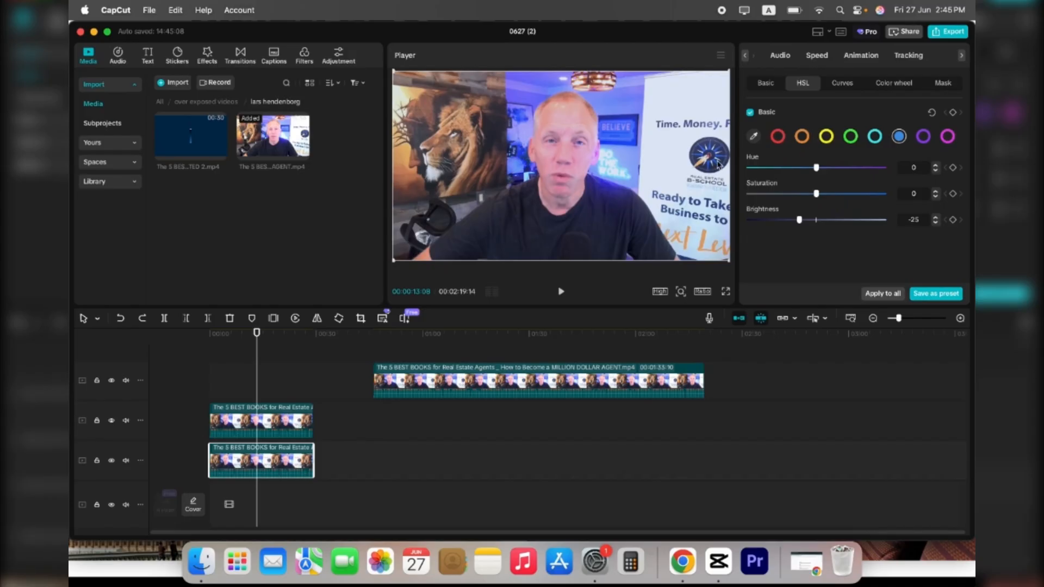
Set the lower background clip's orange hue to 33 and saturation to 41, and move the top track clip back toward the timeline's start
left_click(801, 136)
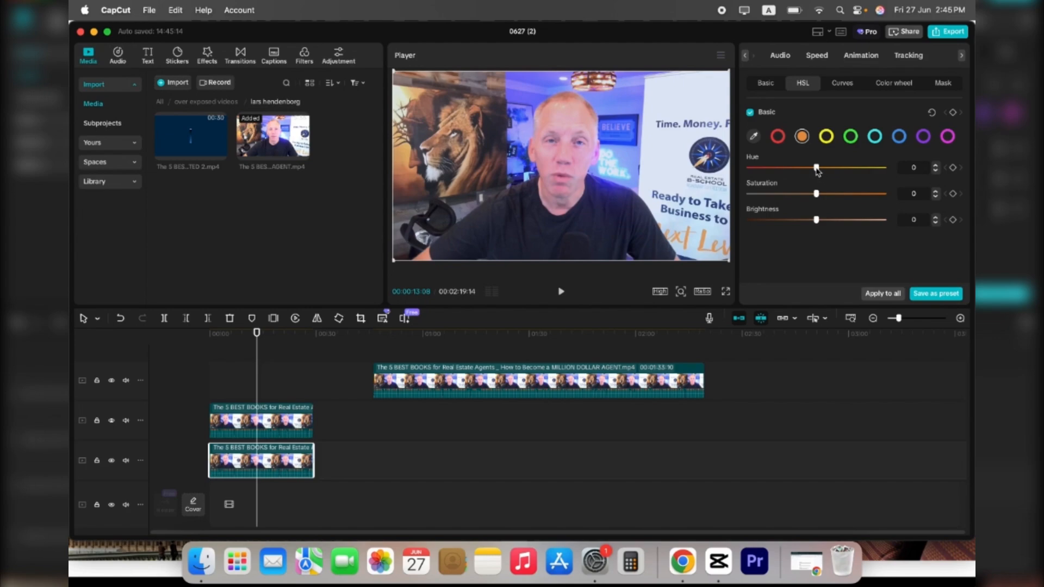
left_click_drag(816, 169, 772, 168)
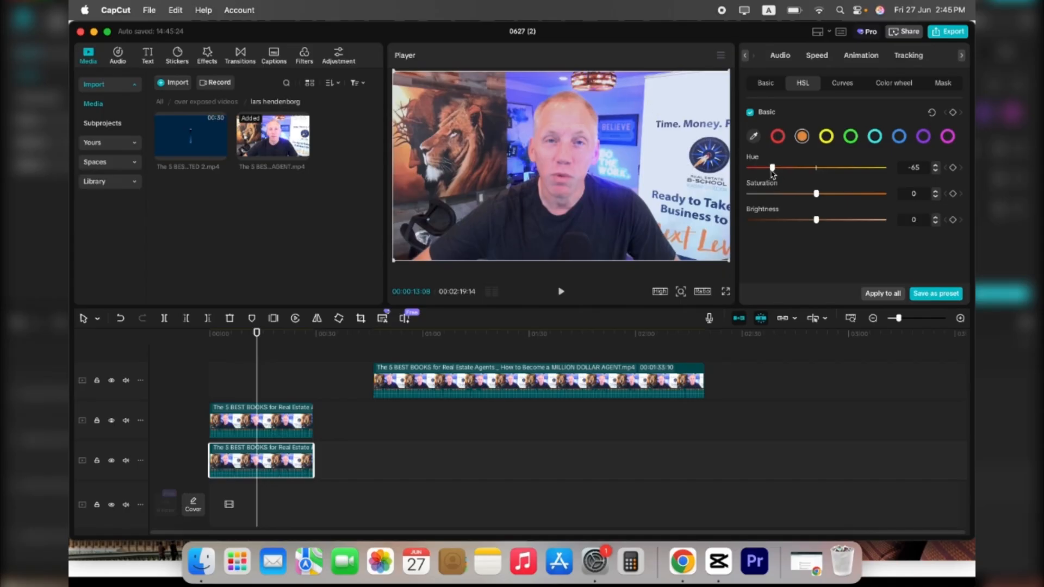
left_click_drag(772, 172, 816, 173)
left_click_drag(768, 169, 844, 196)
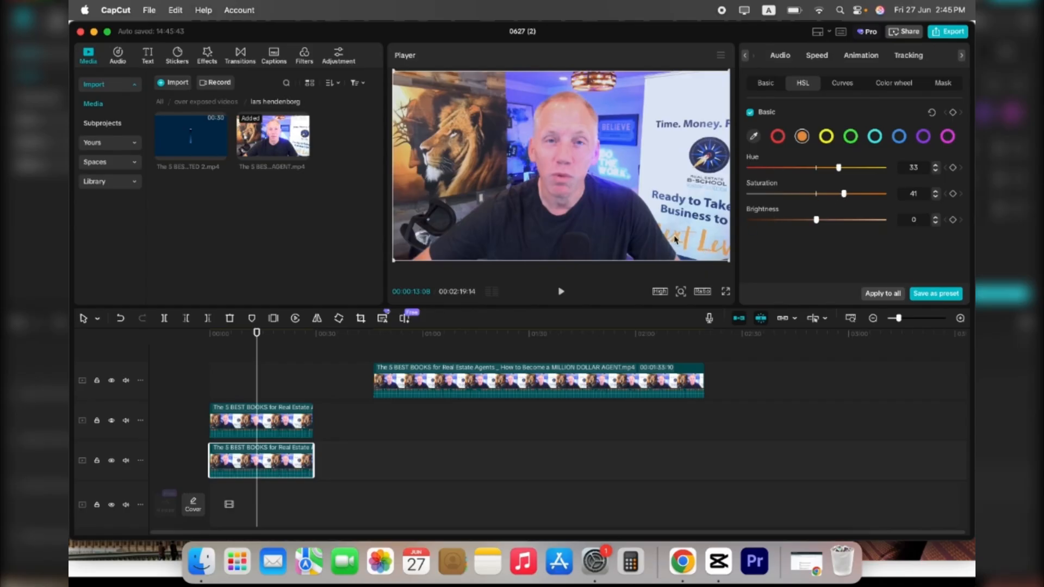
left_click_drag(420, 383, 316, 384)
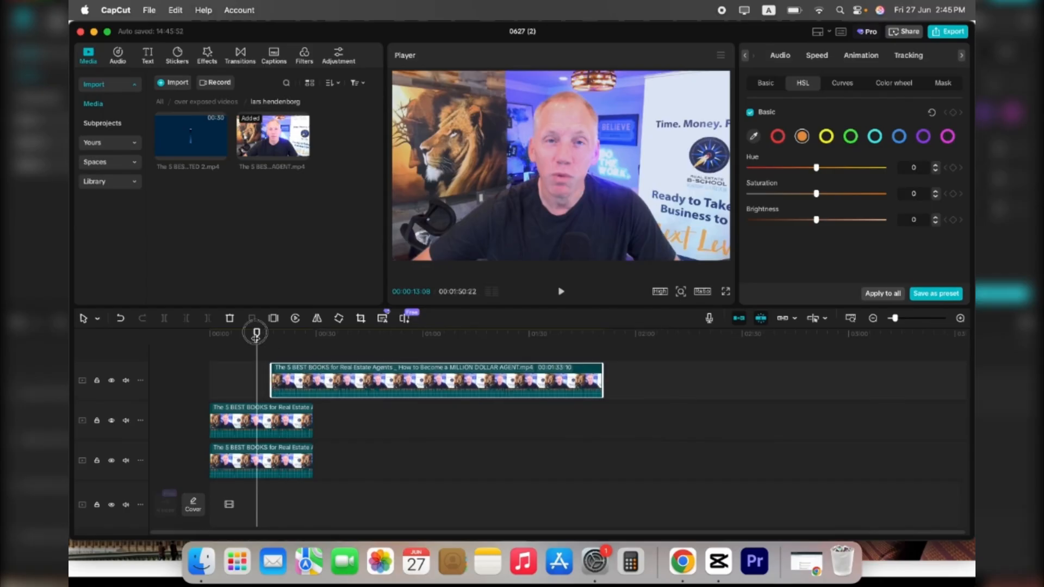
Reset the exposure and contrast of the full-length clip on the top track to 0
left_click_drag(257, 333, 298, 337)
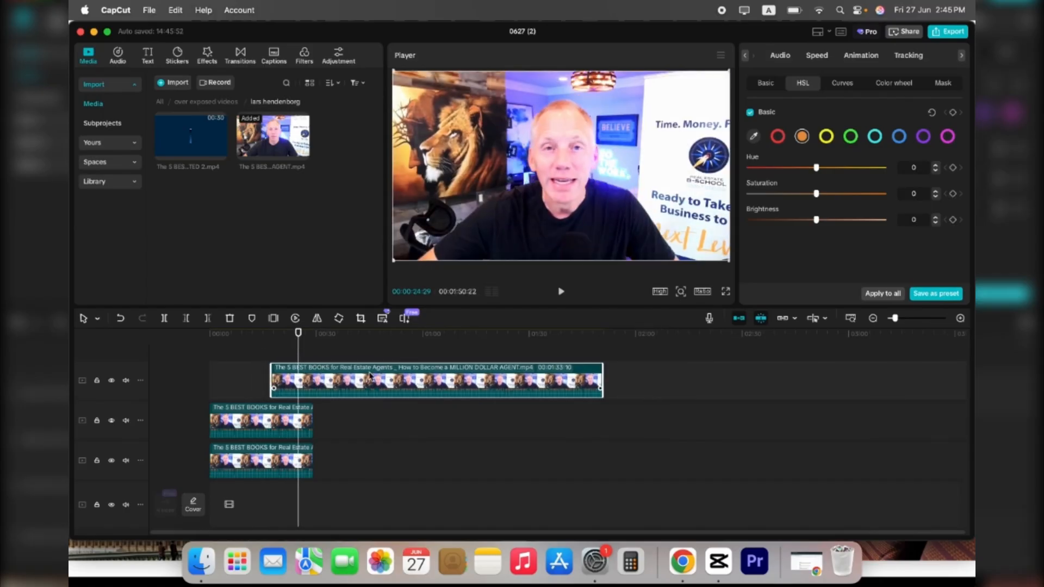
left_click(766, 82)
scroll(817, 207, "down", 10)
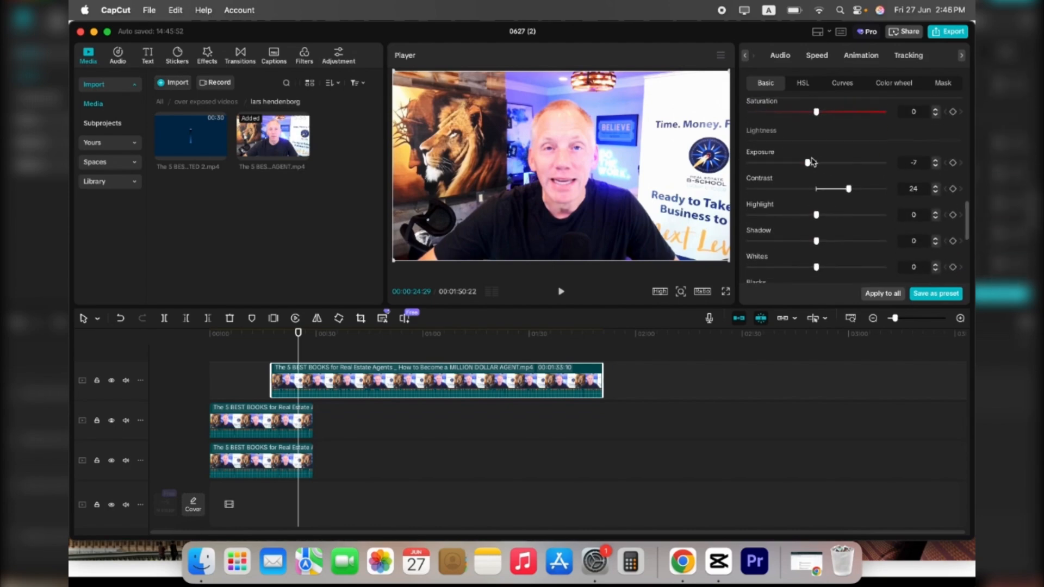
left_click_drag(819, 166, 816, 189)
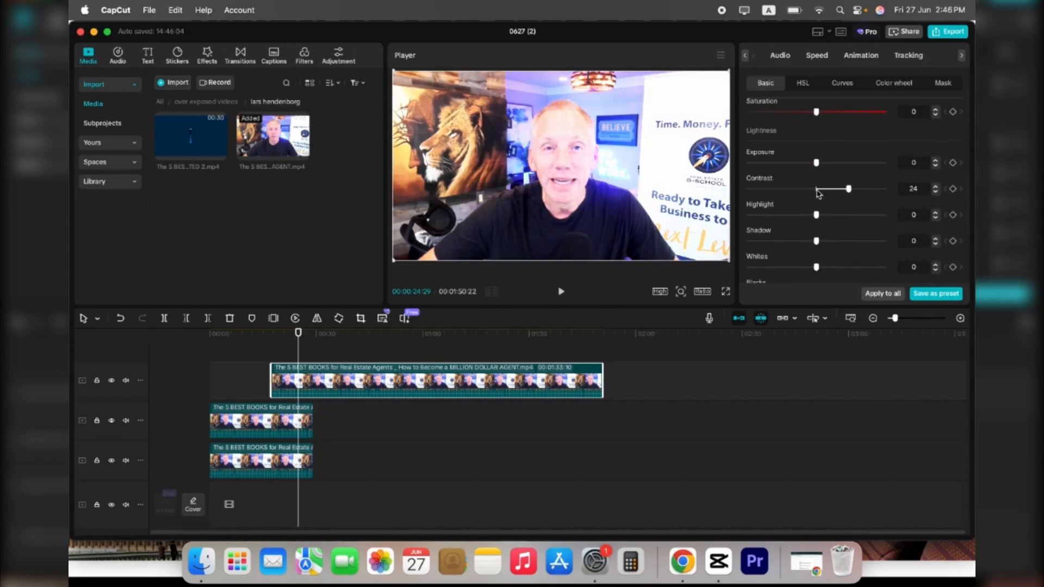
scroll(794, 234, "up", 8)
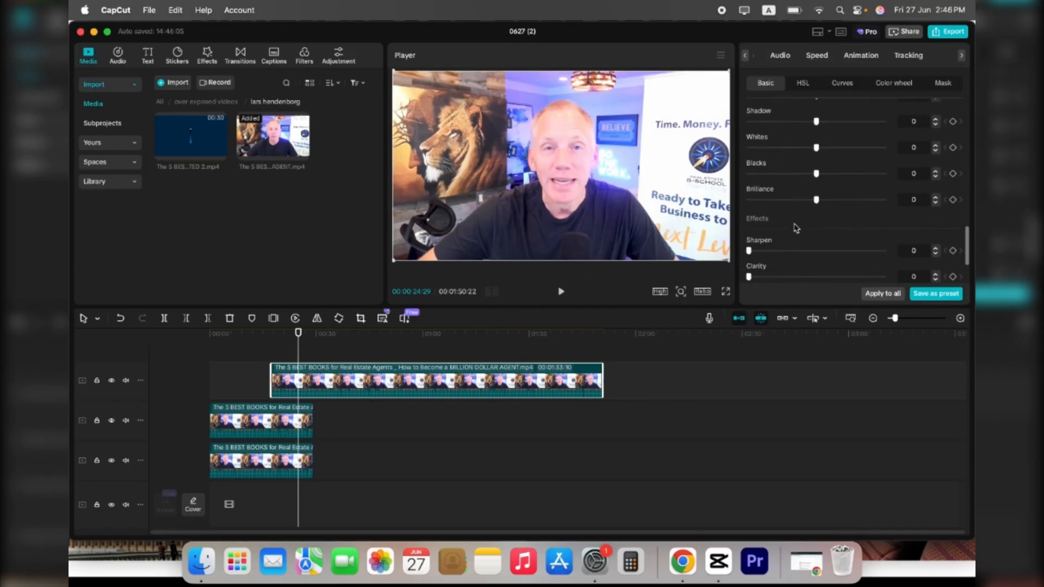
Sample a custom HSL color from the subject's black shirt for the lower background clip at 00:00:08:09
left_click(803, 83)
left_click(234, 351)
mouse_move(234, 351)
left_mouse_down()
mouse_move(323, 352)
mouse_move(240, 351)
left_mouse_up()
left_click(250, 413)
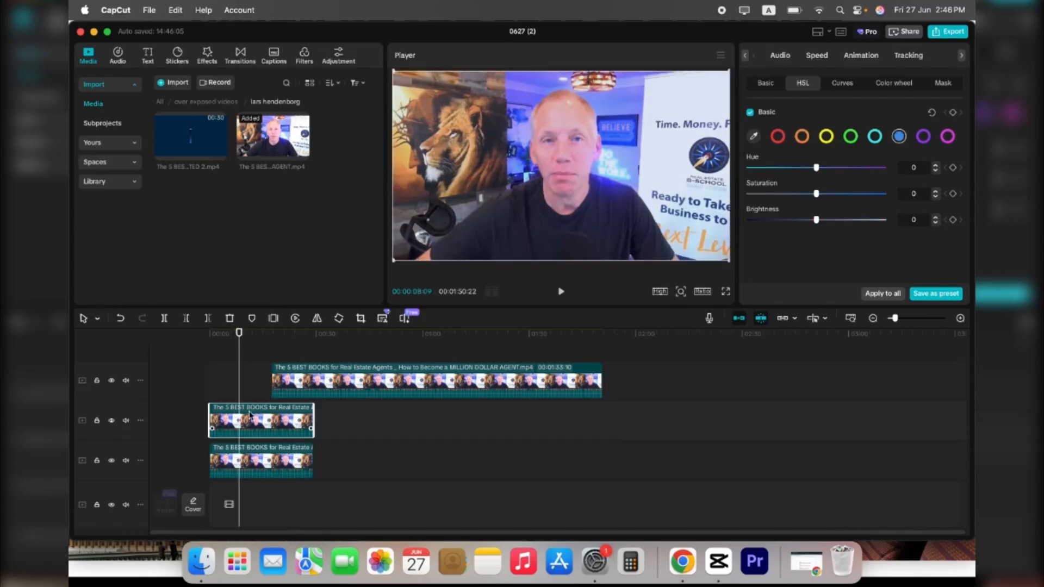
left_click(275, 464)
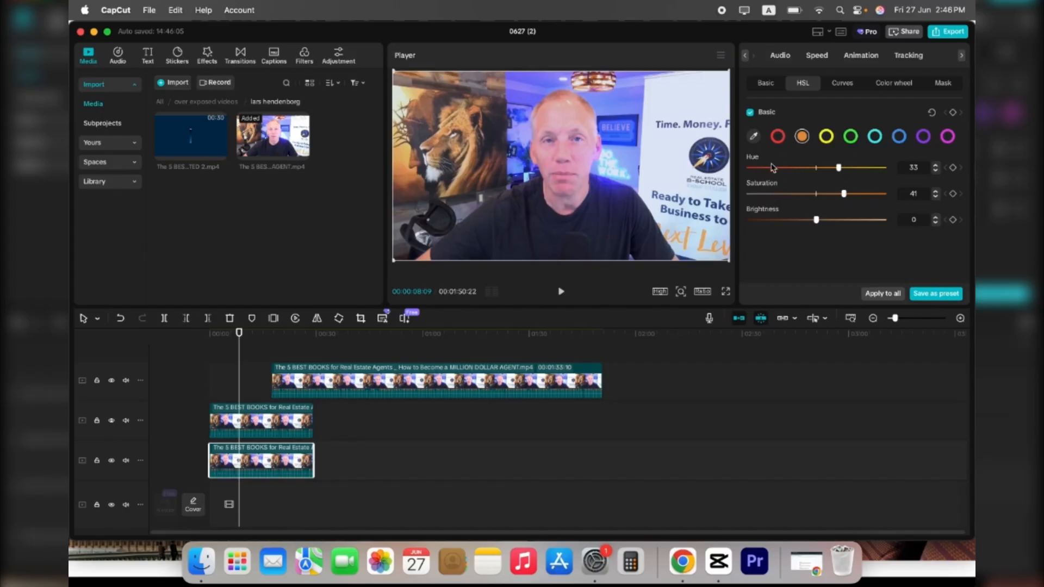
left_click(755, 137)
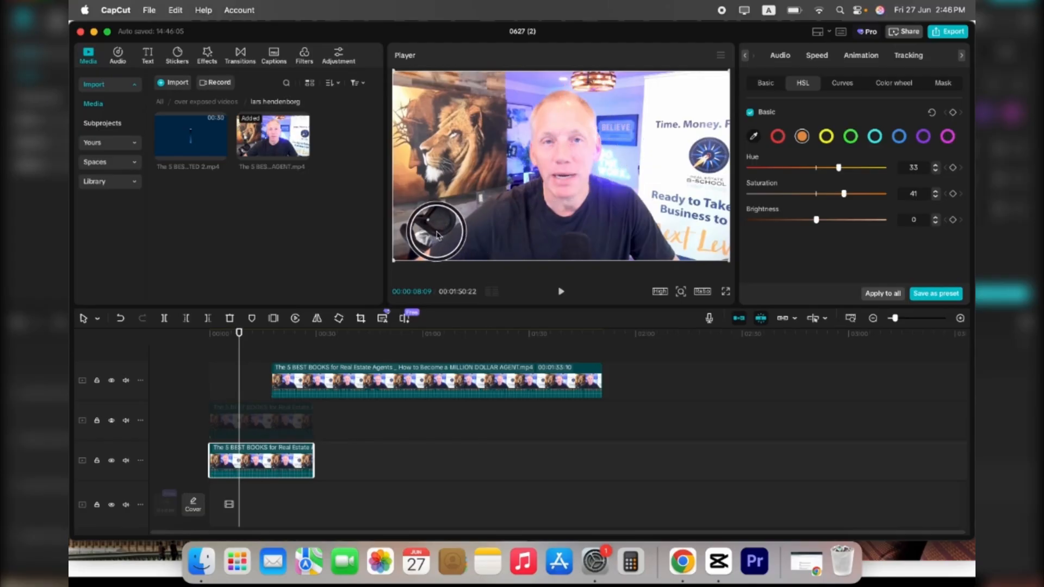
left_click(491, 233)
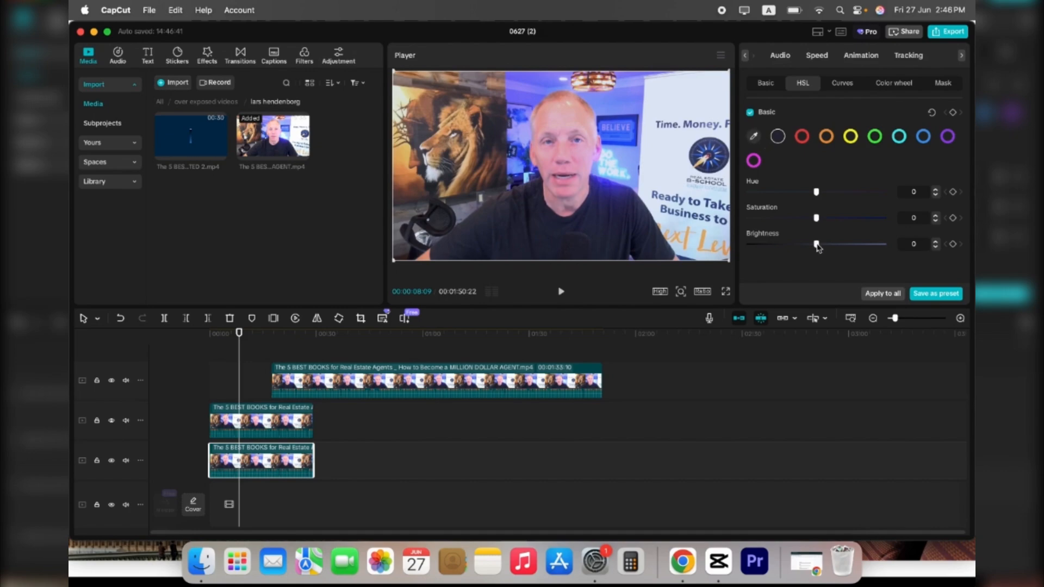
Set the sampled color's brightness to -100, and try a hue of 97 before resetting it to 0
left_click_drag(817, 245, 690, 264)
left_click_drag(816, 192, 881, 194)
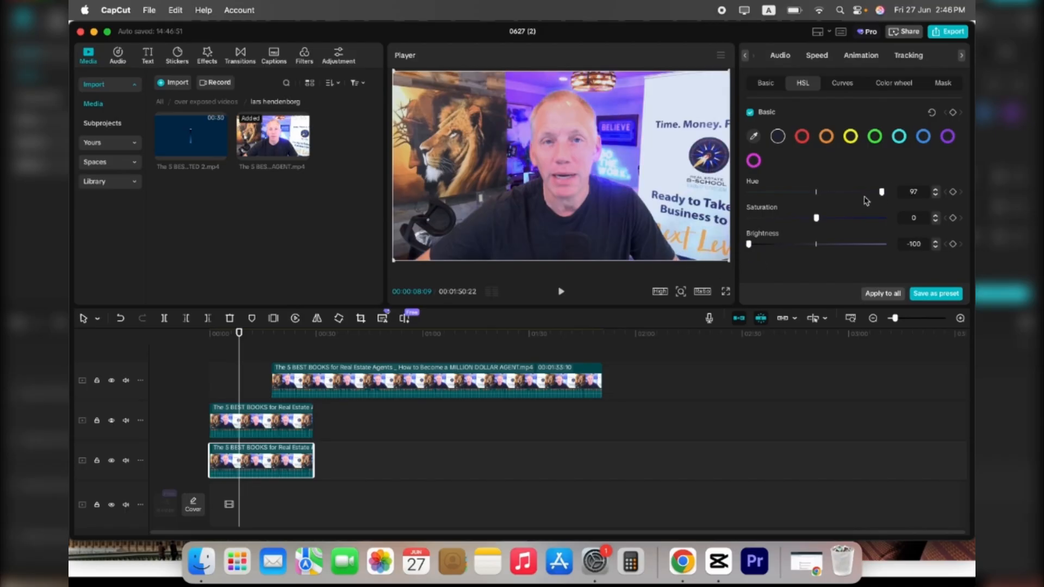
double_click(881, 193)
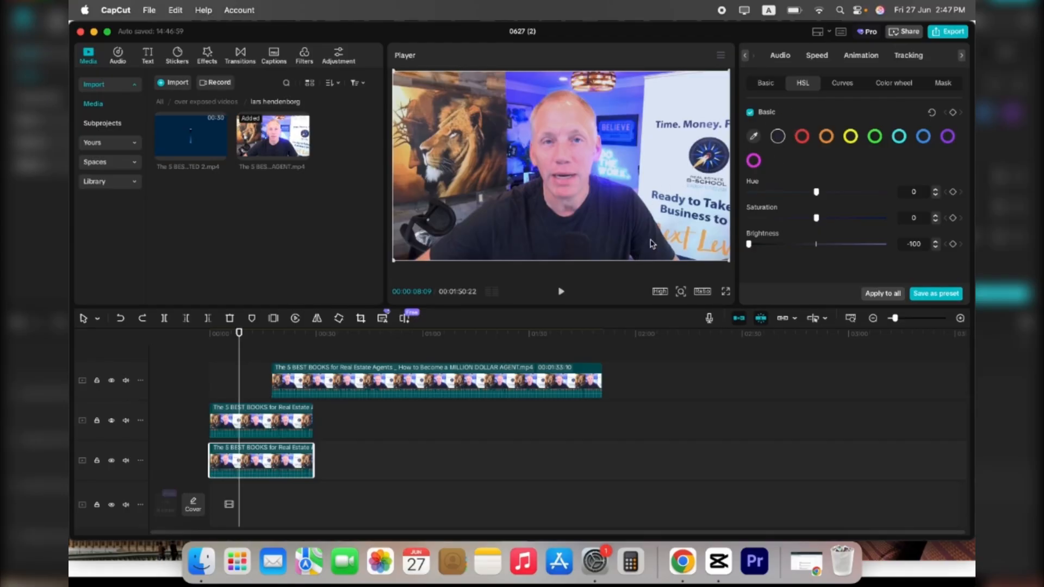
Examine the luma, red, green and blue curves and the primary color wheels available for the lower background clip
left_click(841, 82)
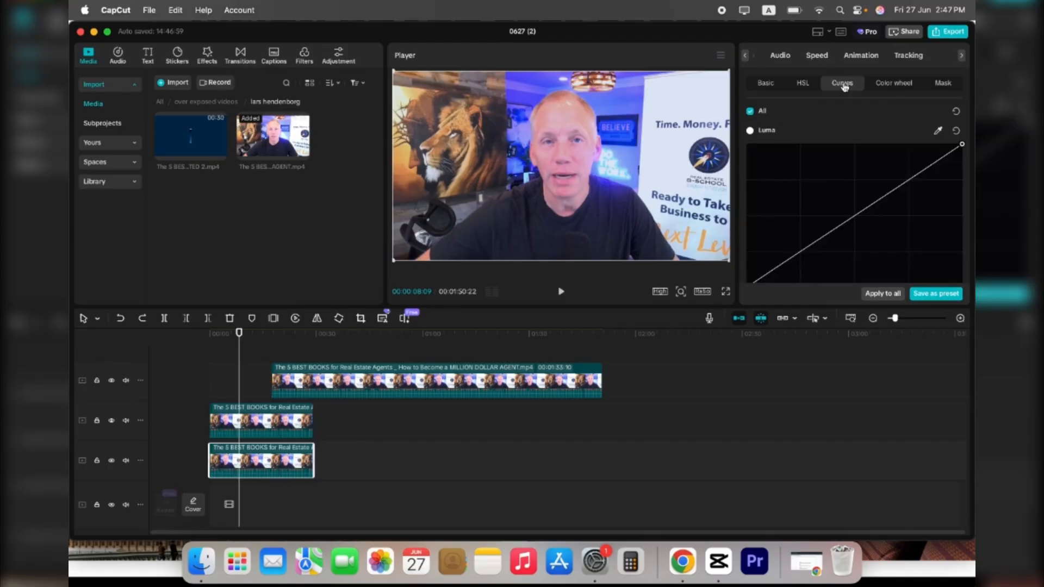
scroll(844, 130, "down", 8)
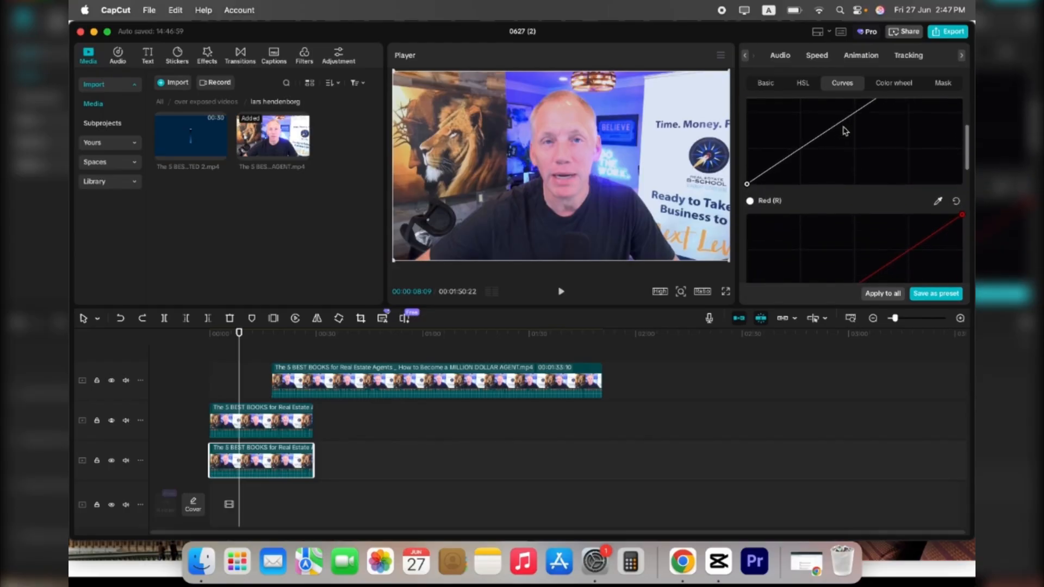
scroll(845, 130, "down", 4)
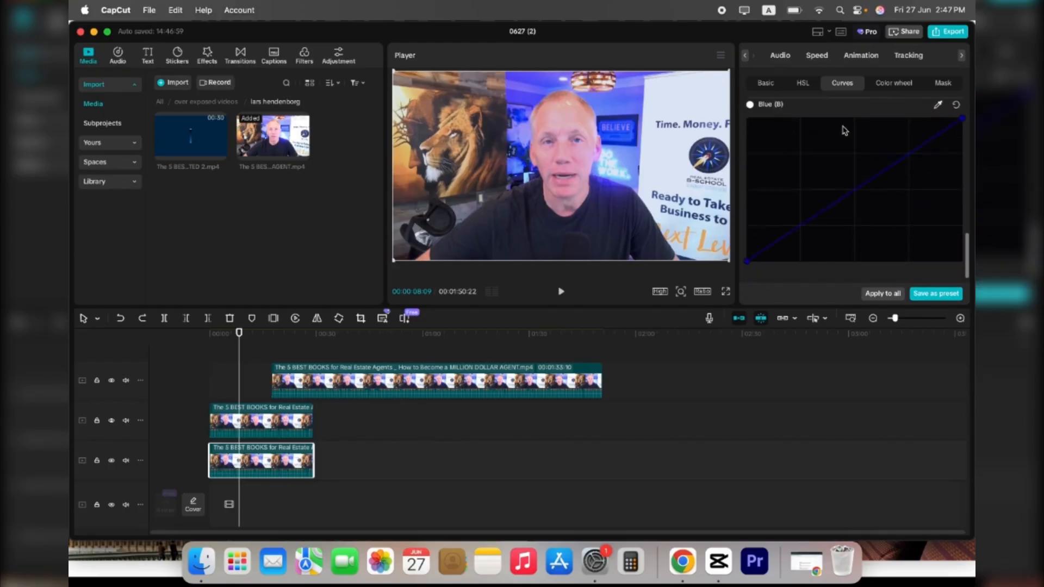
scroll(845, 131, "up", 12)
left_click(888, 83)
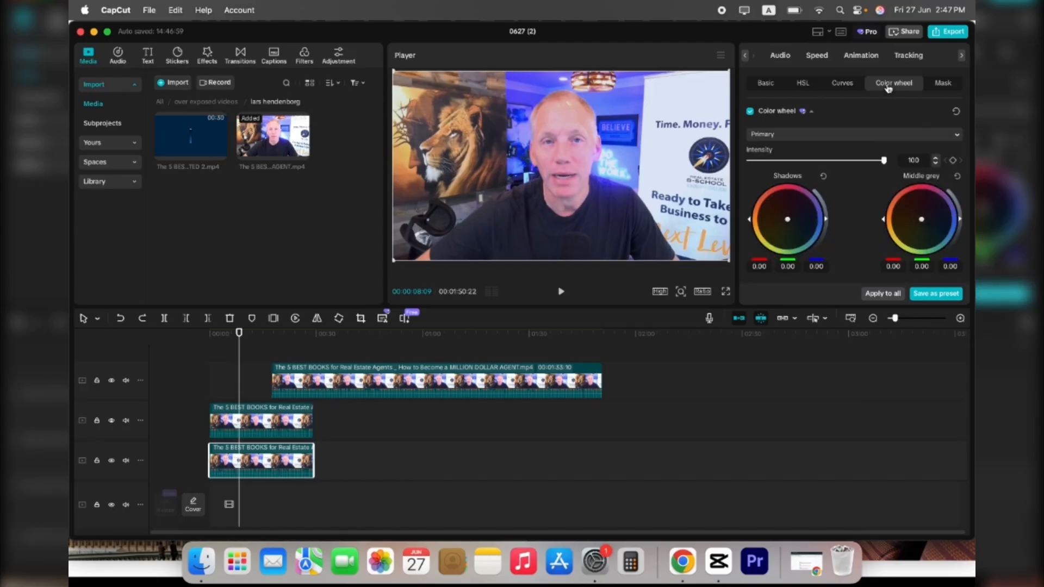
scroll(861, 195, "down", 4)
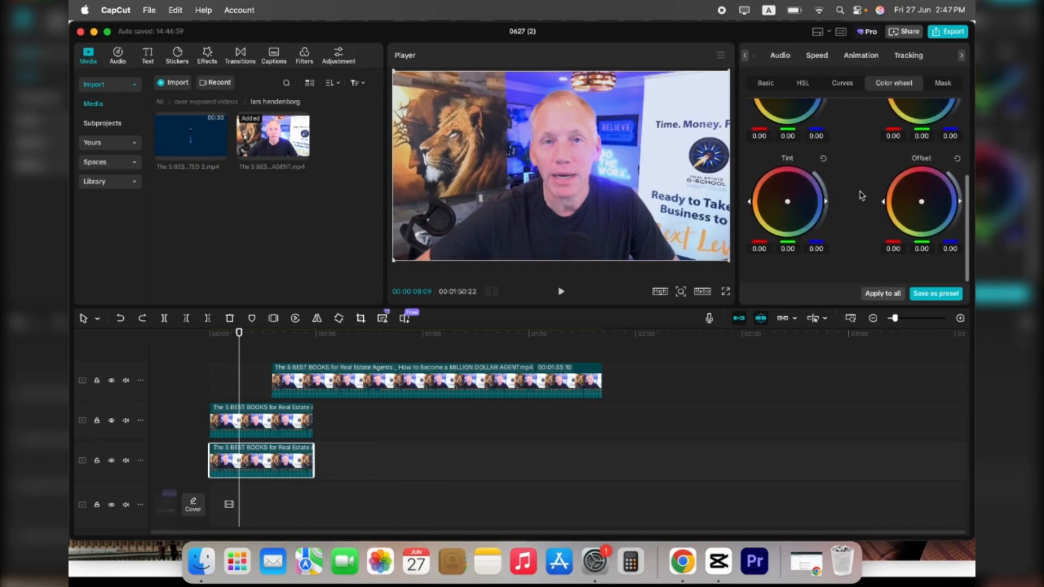
scroll(861, 196, "up", 5)
scroll(861, 196, "down", 1)
scroll(861, 196, "up", 1)
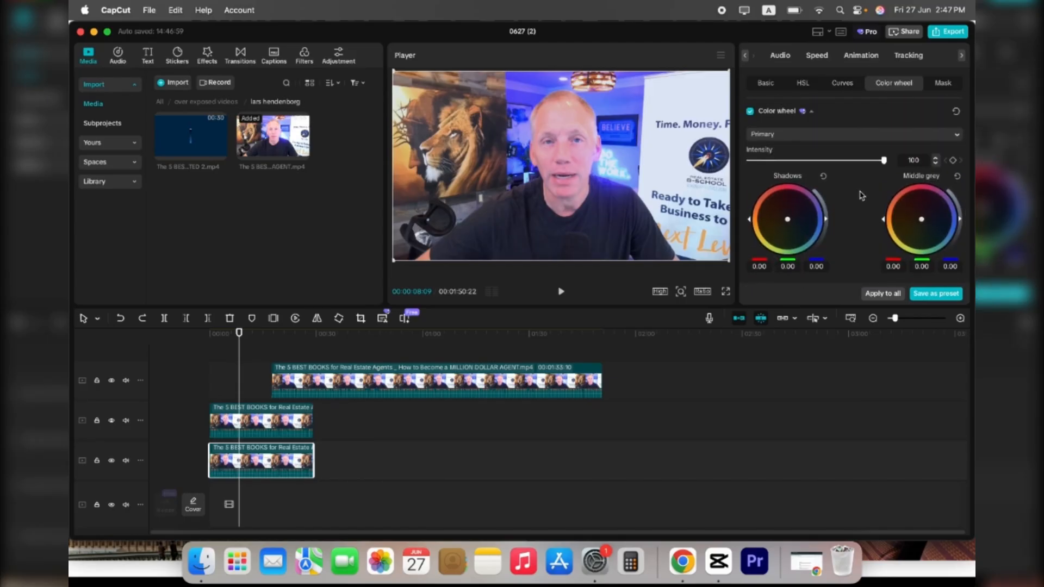
left_click(843, 85)
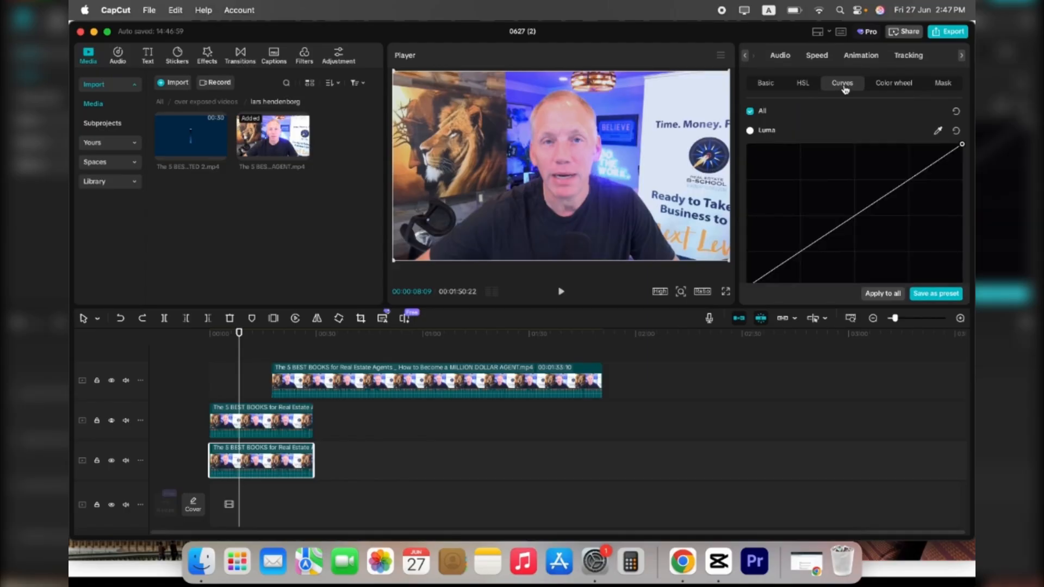
left_click(804, 84)
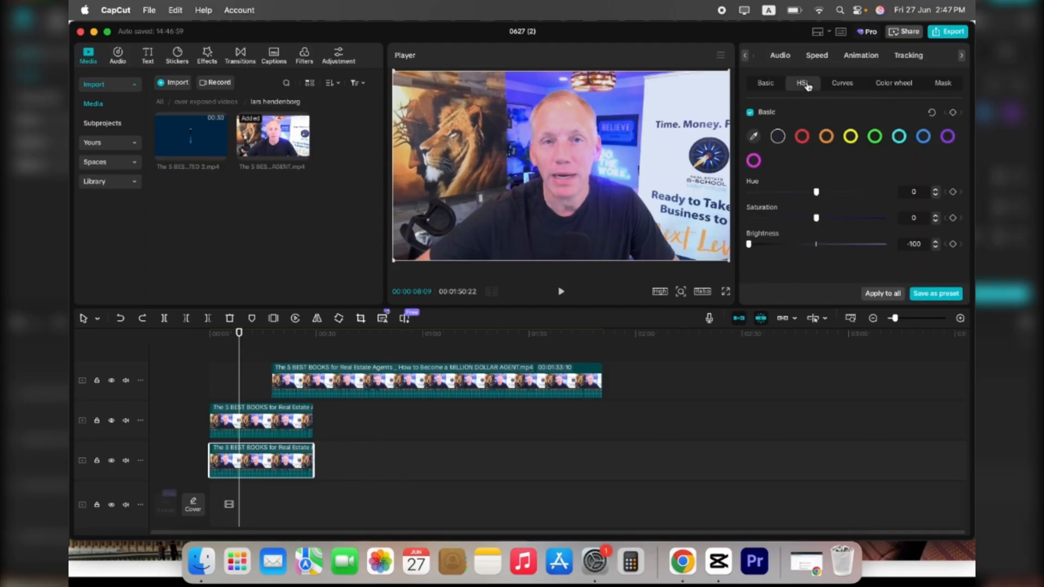
left_click(778, 85)
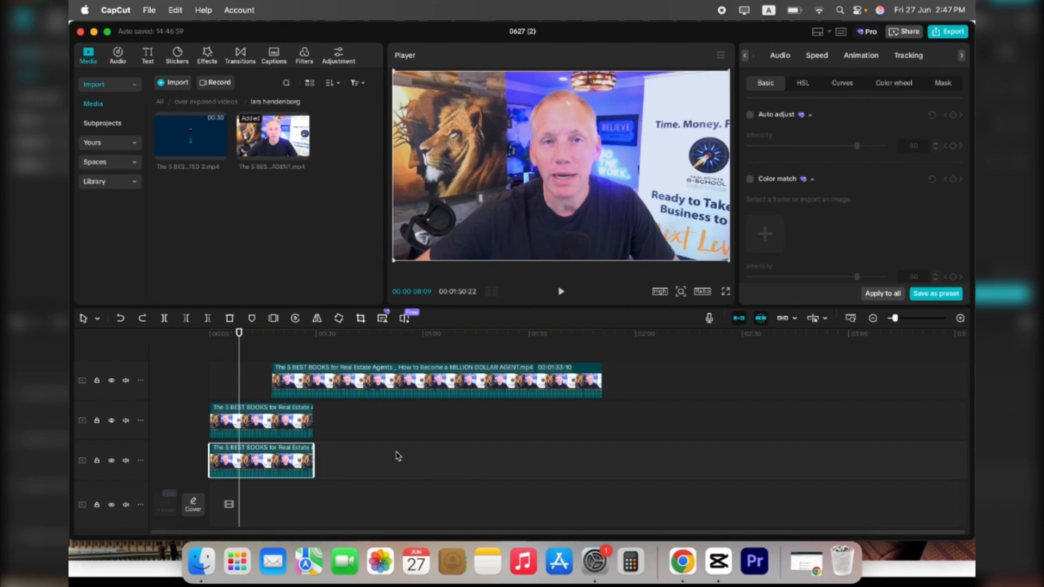
Place the upper short clip ahead of the full-length clip on one track, and turn the lower background clip's audio volume down
left_click_drag(396, 391, 497, 390)
left_click_drag(287, 419, 276, 382)
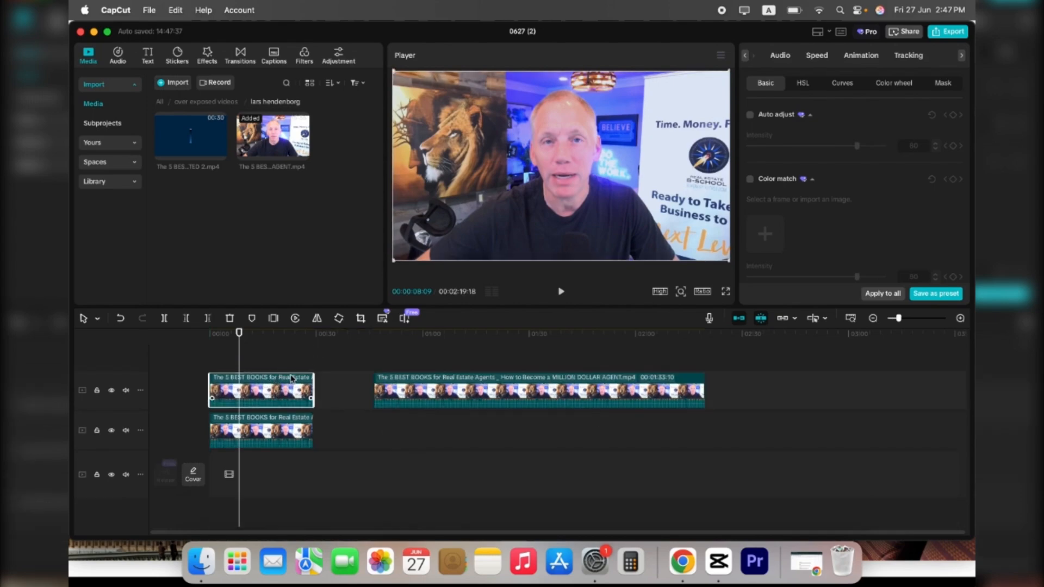
left_click(281, 433)
left_click(258, 390)
left_click(288, 436)
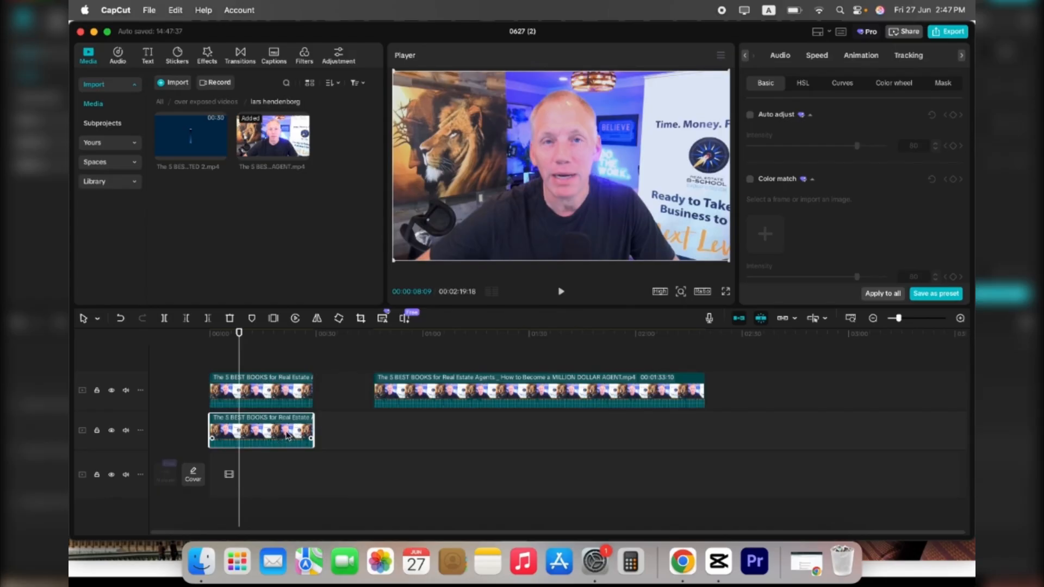
left_click_drag(281, 443, 279, 454)
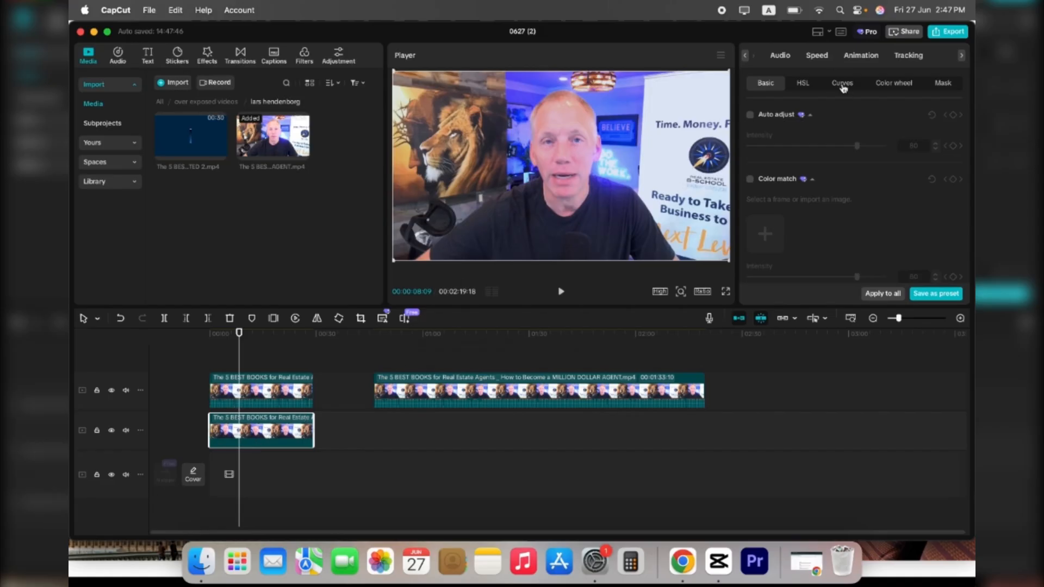
Open the video effects library and check the computer's Wi-Fi connection
left_click(206, 55)
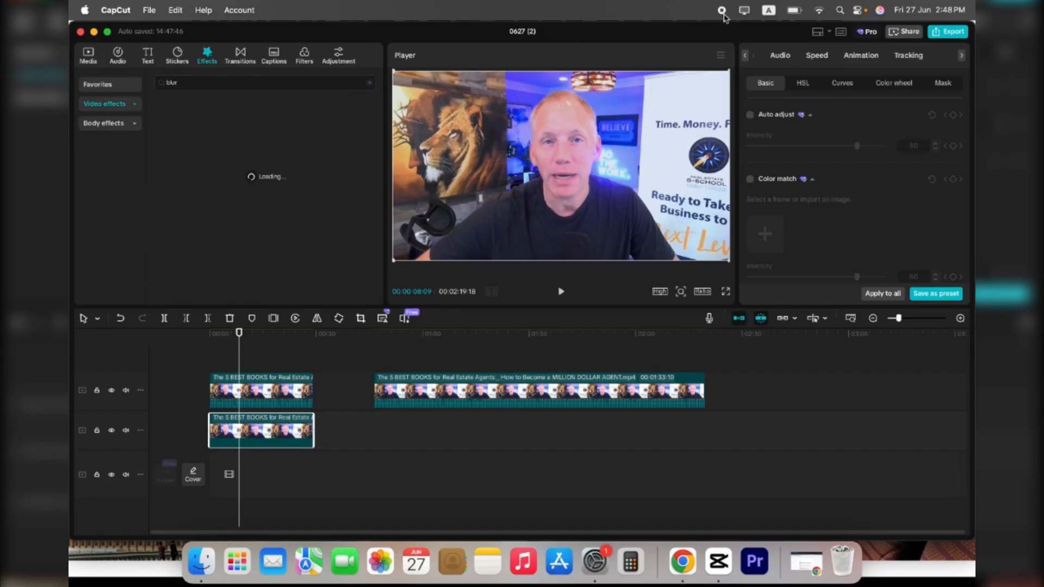
left_click(818, 10)
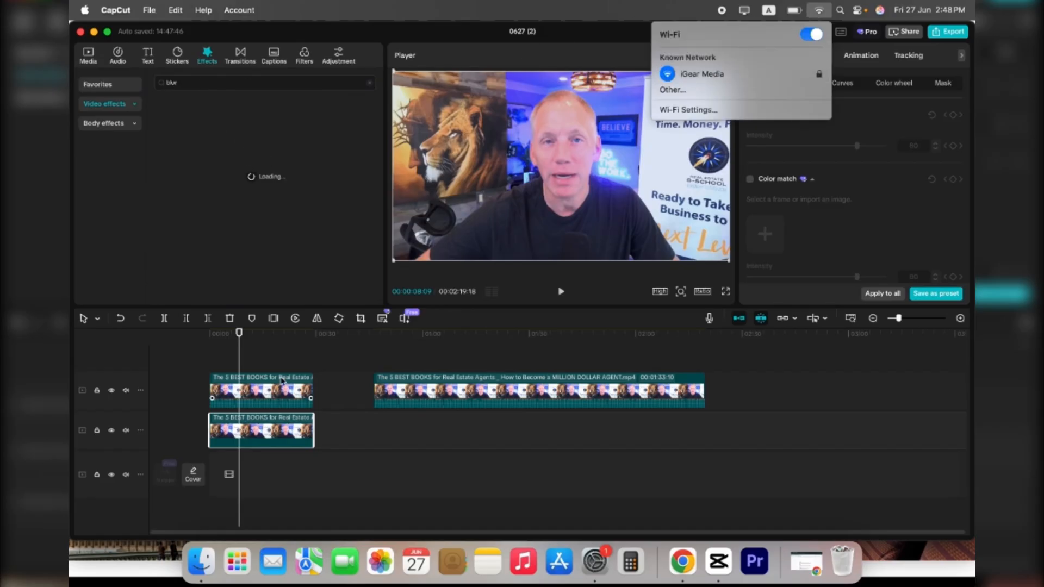
left_click(267, 433)
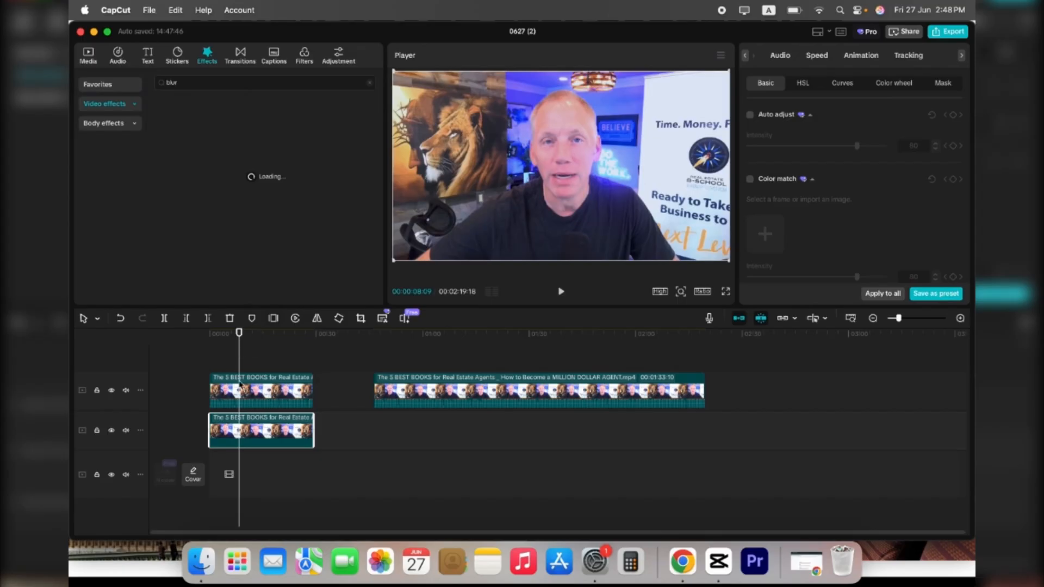
Preview the layered short clips at different times and review the lower background clip's HSL and basic adjustments
left_click_drag(239, 344, 291, 344)
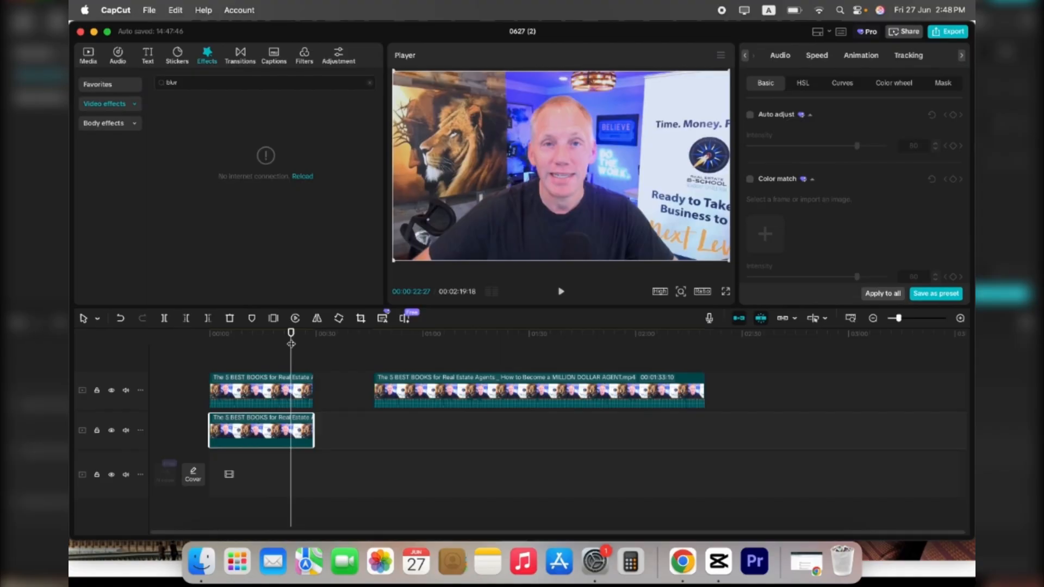
left_click(298, 383)
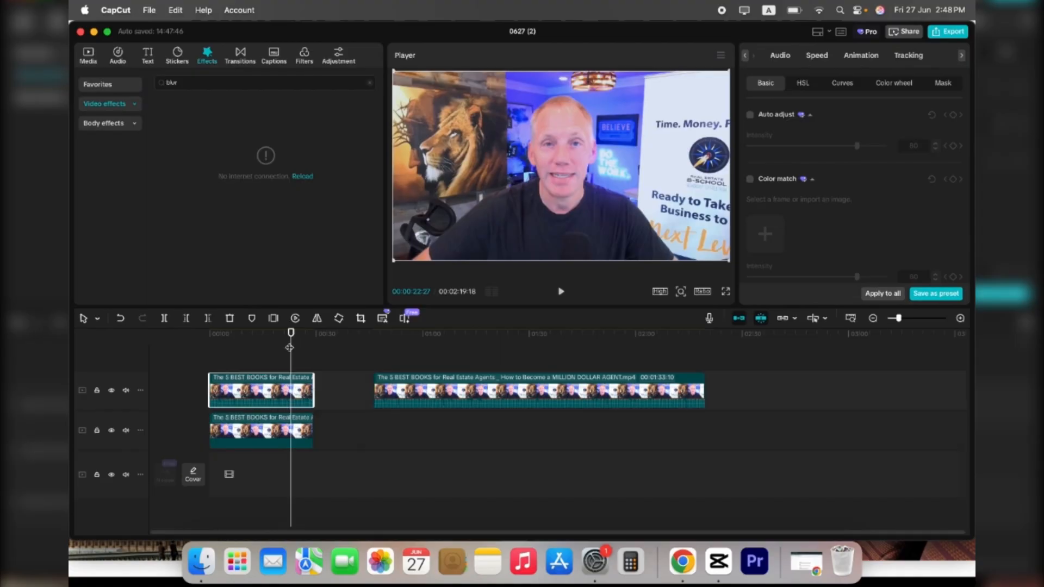
mouse_move(246, 350)
left_mouse_down()
mouse_move(256, 346)
mouse_move(215, 345)
mouse_move(250, 345)
left_mouse_up()
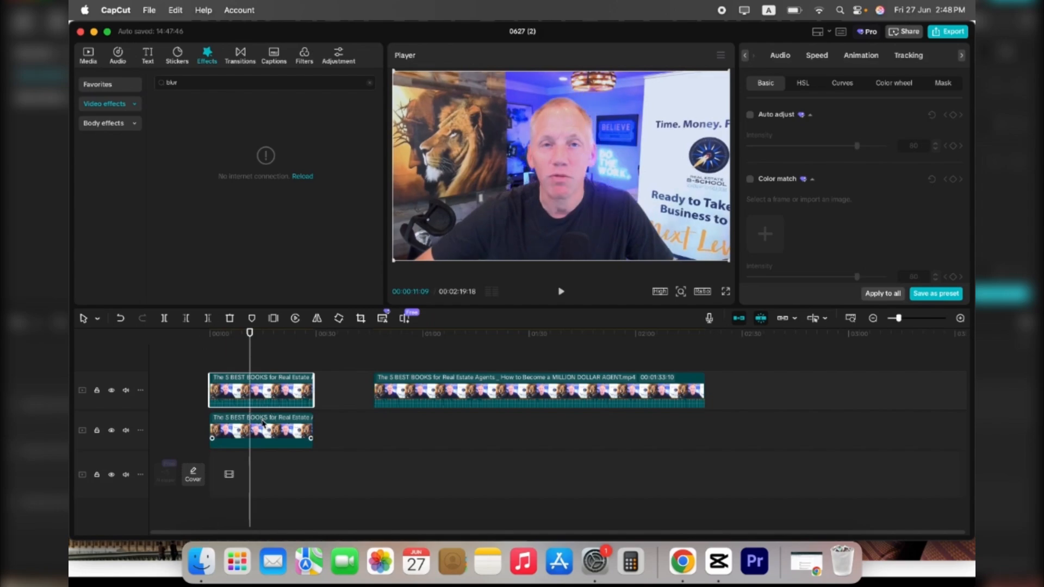
left_click(268, 423)
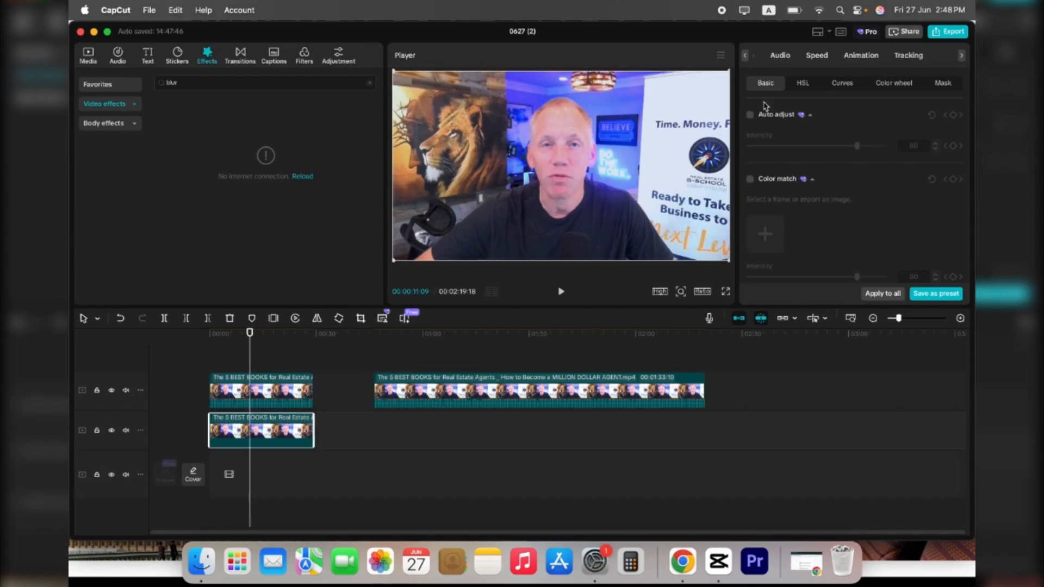
left_click(810, 84)
left_click(765, 84)
scroll(782, 184, "down", 10)
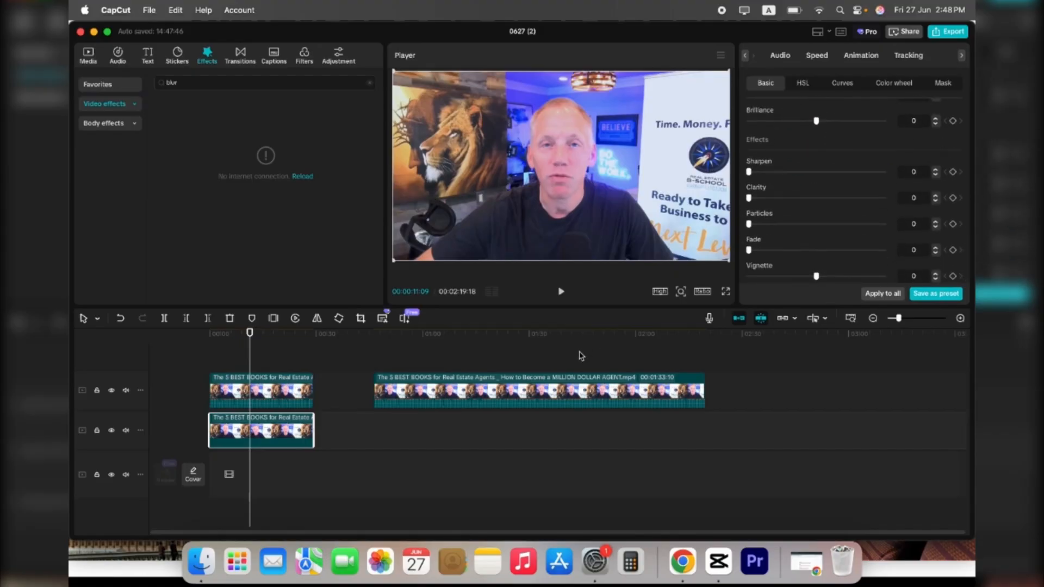
Move the full-length clip to the timeline's start above the two short clips, and play the opening seconds
left_click_drag(447, 391, 283, 392)
key("Home")
key("space")
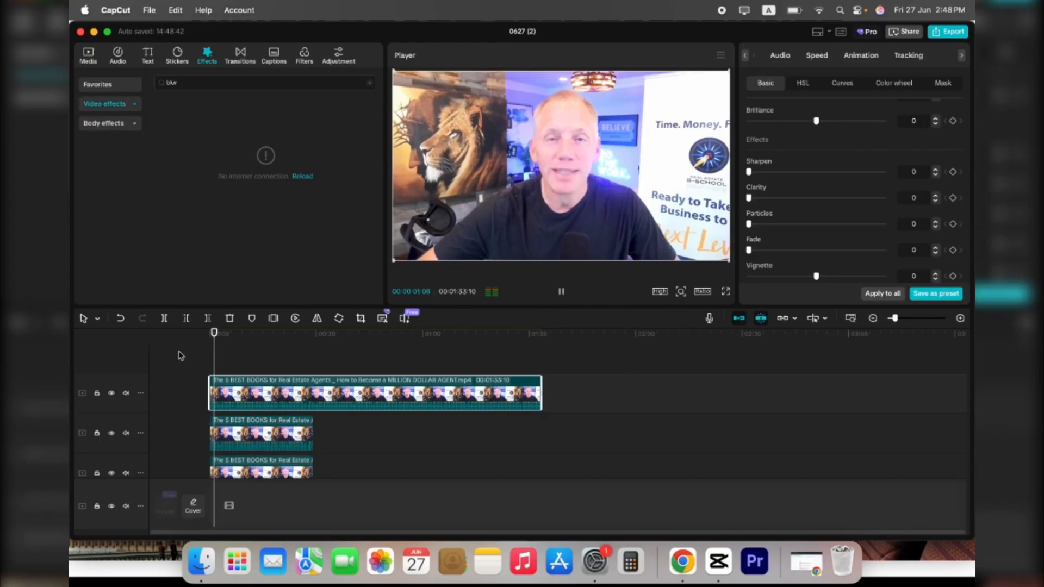
key("space")
Try moving the full-length clip away from the timeline's start to play the graded clips, and undo the move
left_click_drag(247, 394, 309, 397)
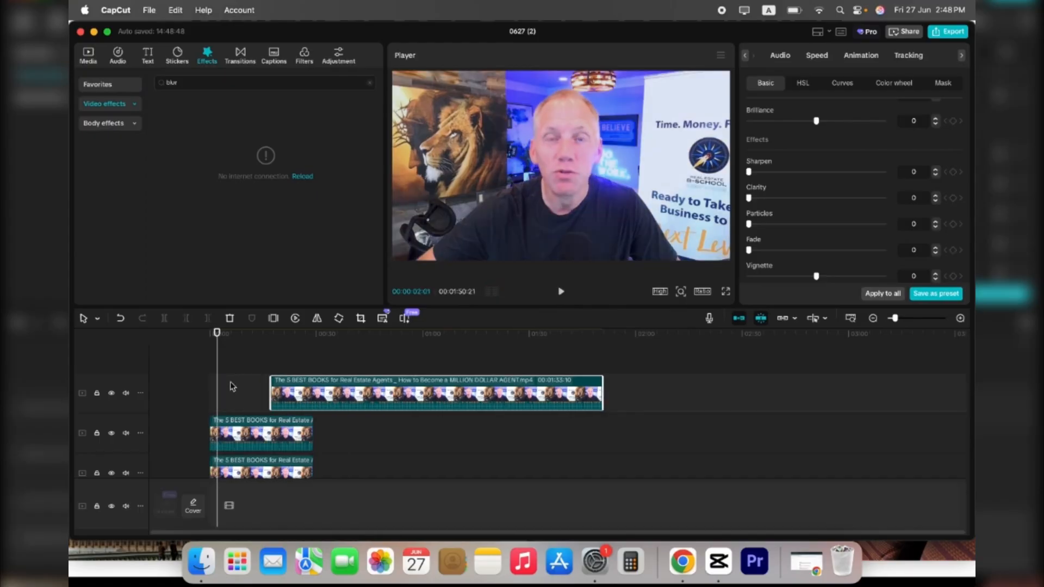
key("space")
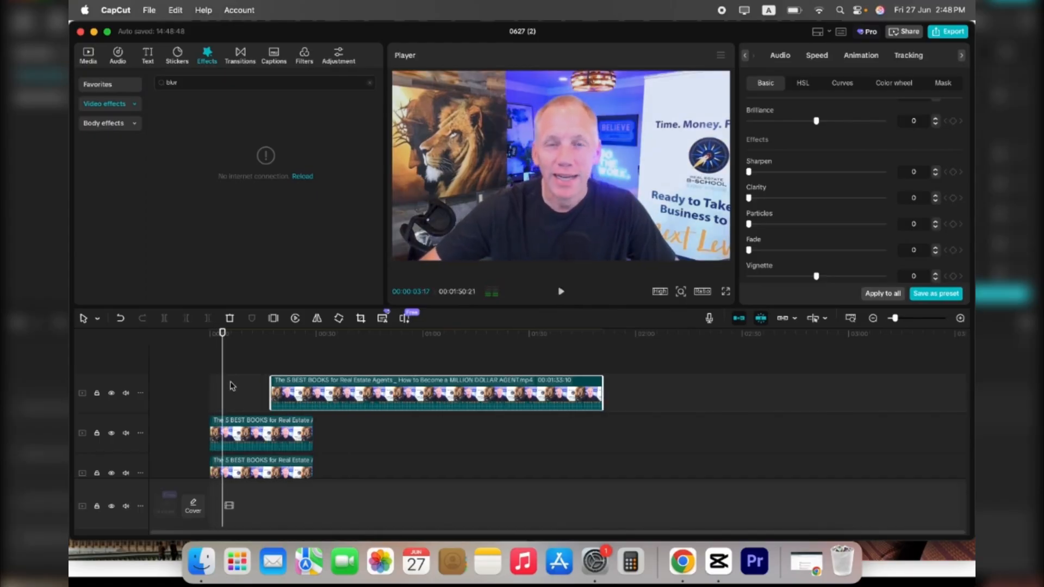
key("super+z")
key("super+z")
Hide and unhide the full-length clip's track during playback to compare the original with the graded clips
key("space")
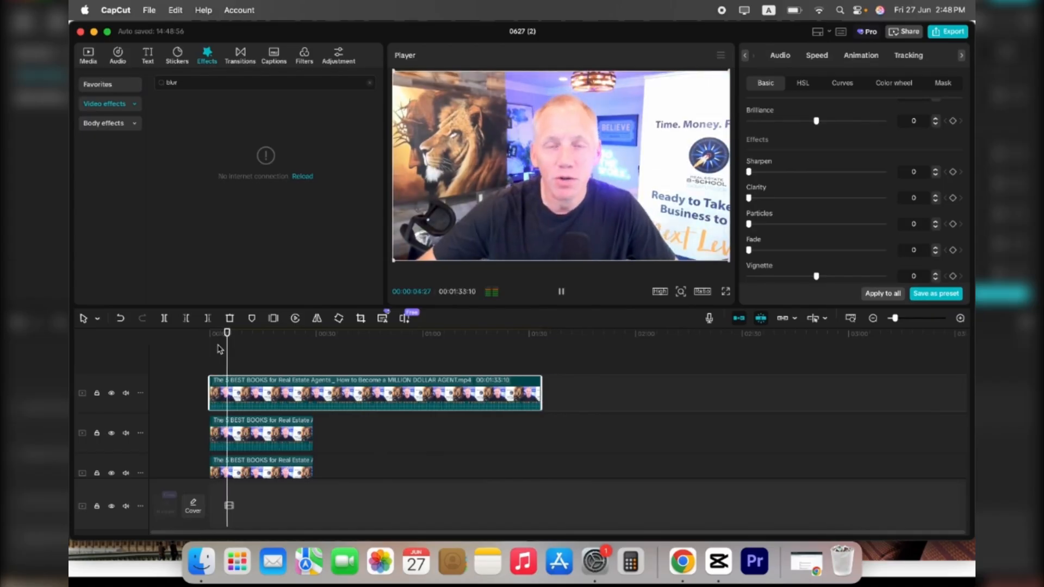
left_click(111, 393)
left_click(112, 393)
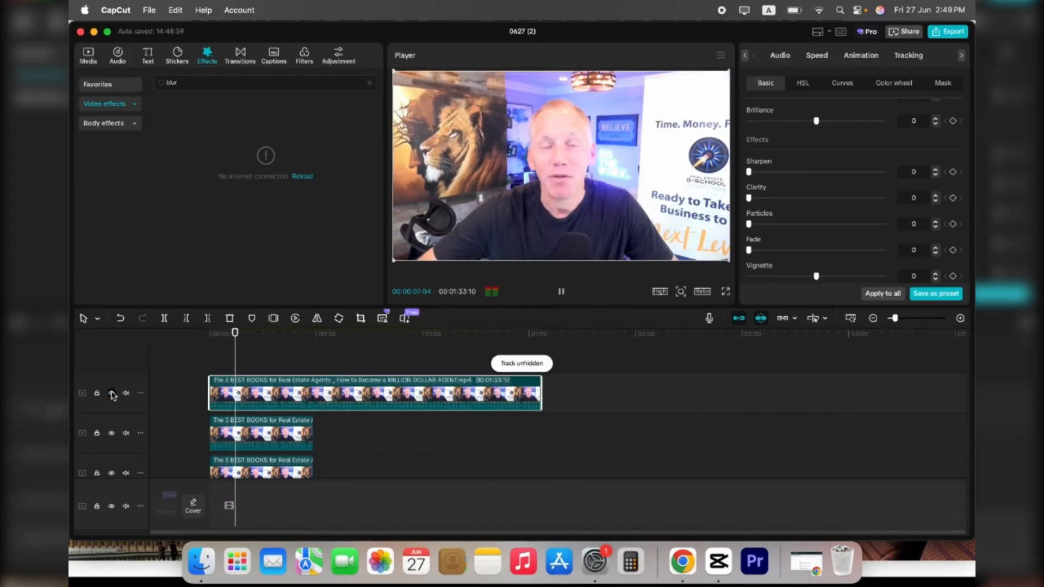
Pause near seven seconds and repeatedly hide and unhide the full-length clip's track to compare the original frame with the grade
left_click(111, 394)
key("space")
left_click(111, 394)
left_click(111, 394)
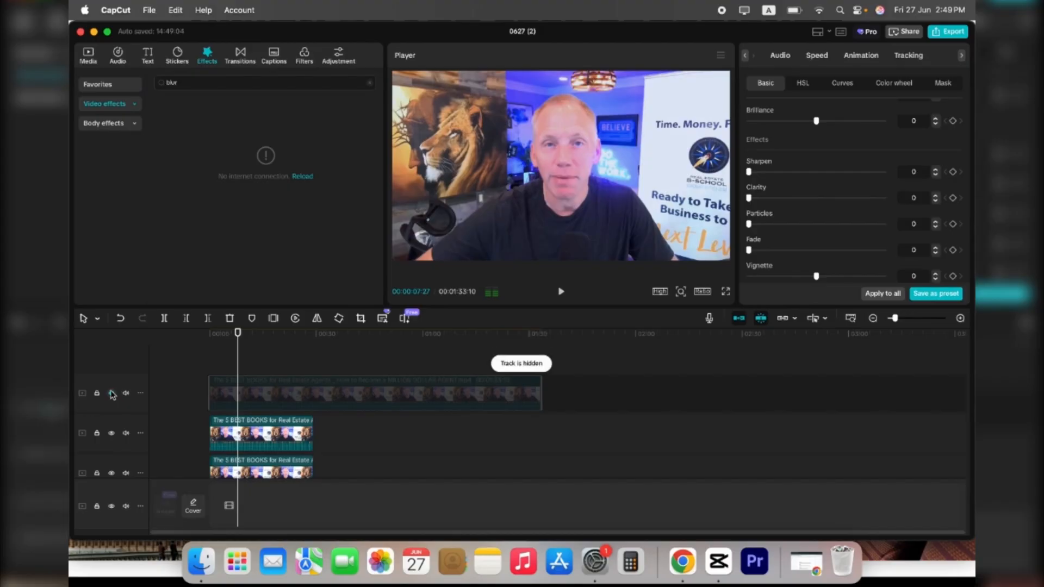
left_click(112, 393)
left_click(112, 393)
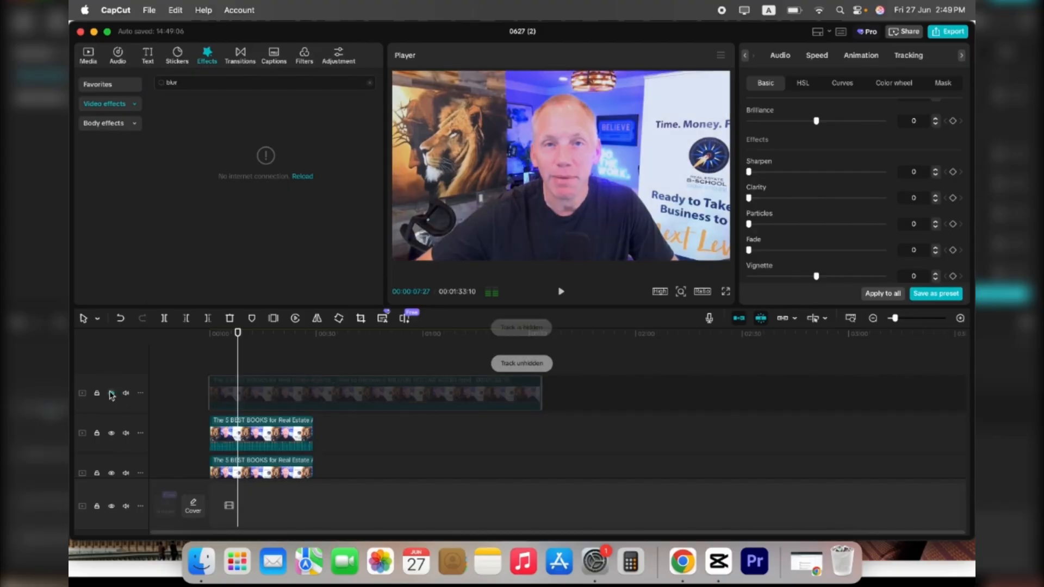
left_click(112, 394)
left_click(111, 393)
left_click(112, 393)
left_click(112, 393)
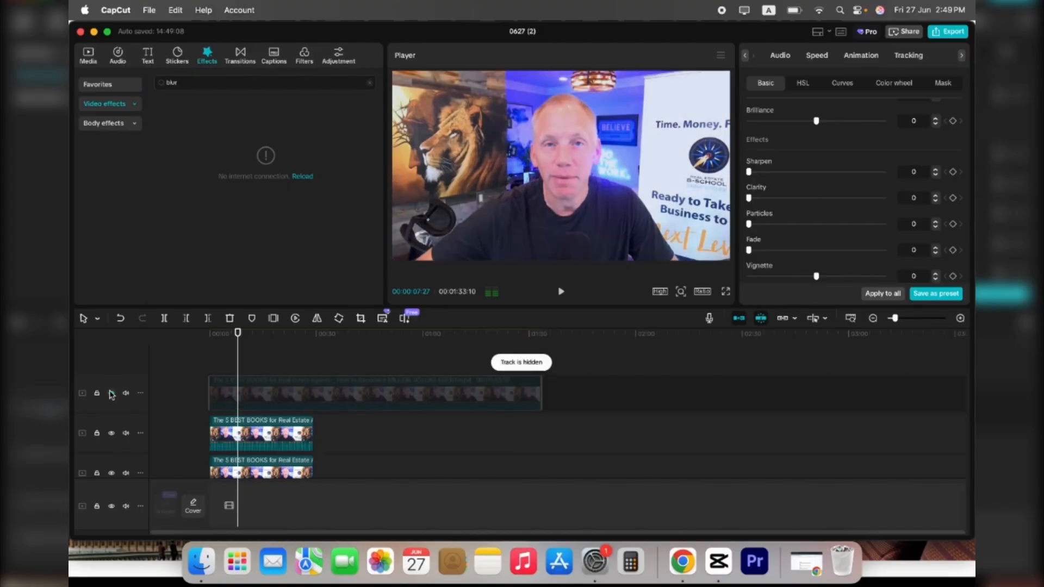
left_click(112, 393)
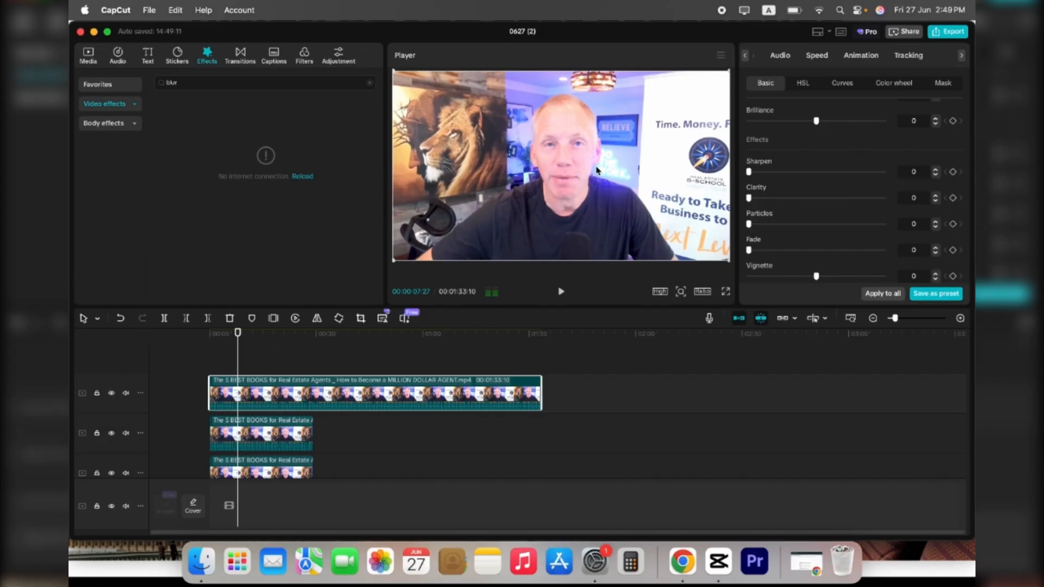
left_click(112, 394)
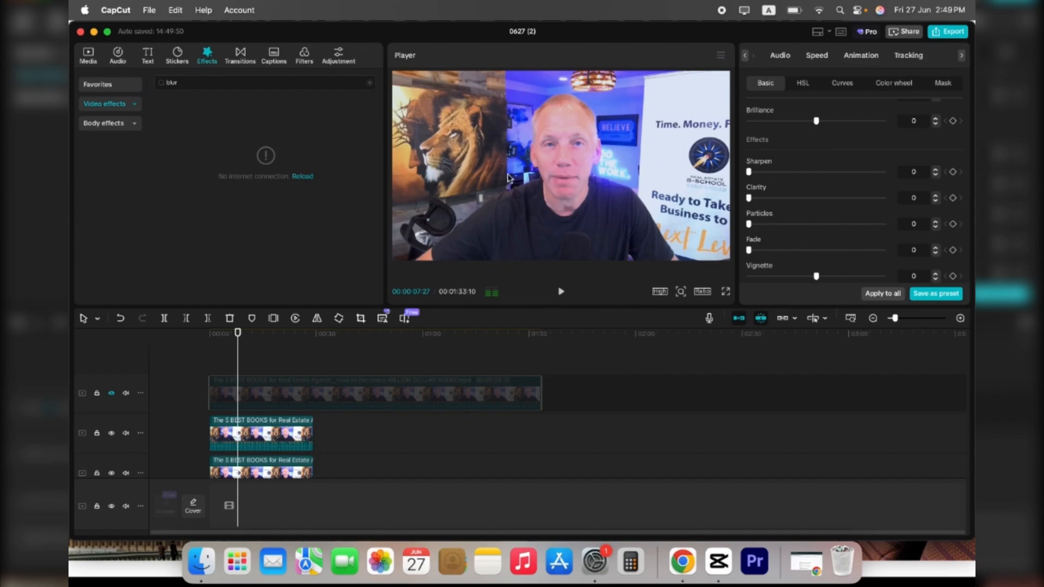
left_click(112, 393)
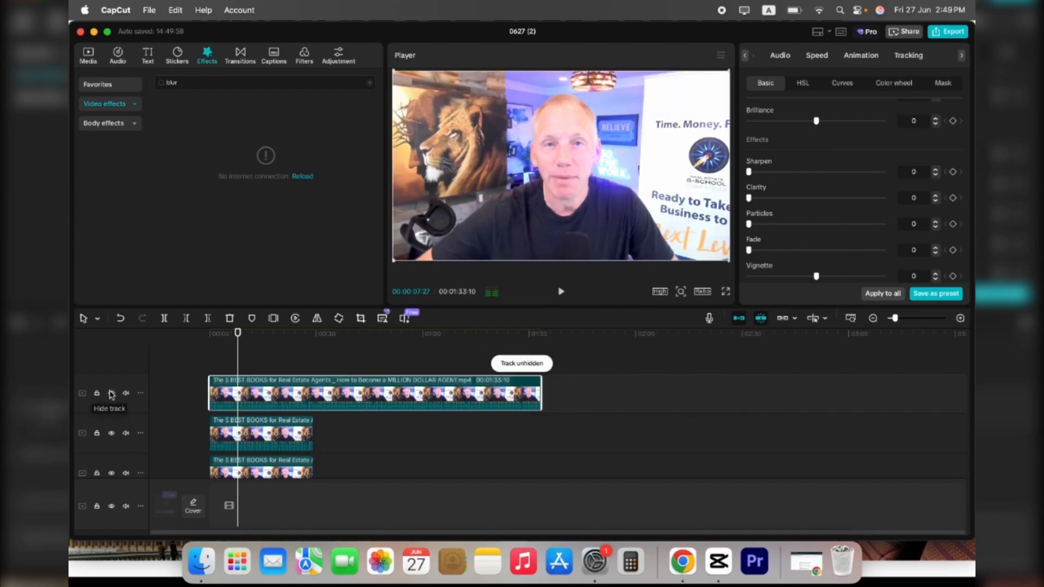
left_click(111, 393)
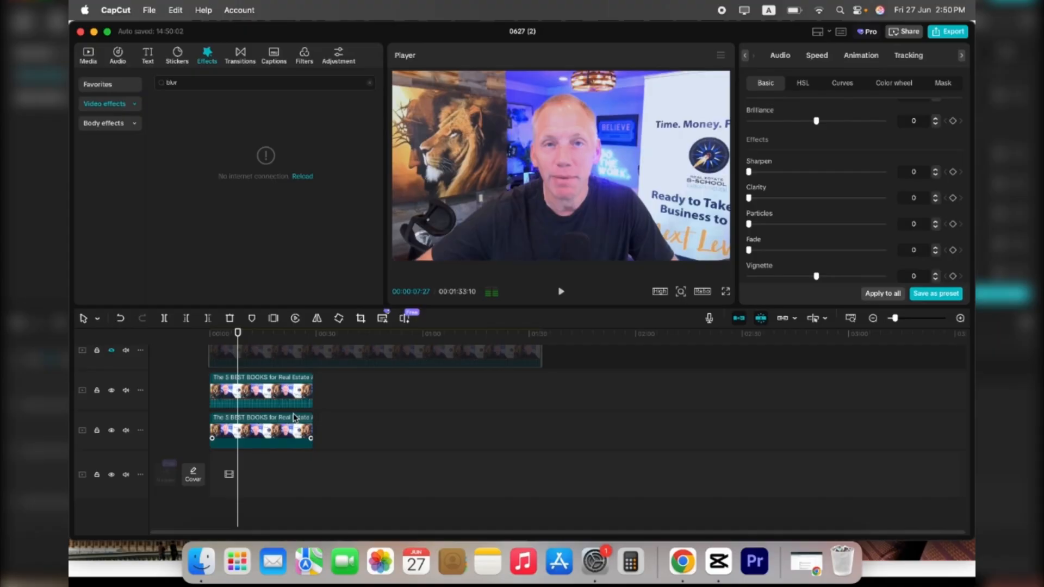
Select the layered clips together and delete them, clearing the timeline
scroll(337, 423, "up", 2)
left_click_drag(338, 447, 297, 383)
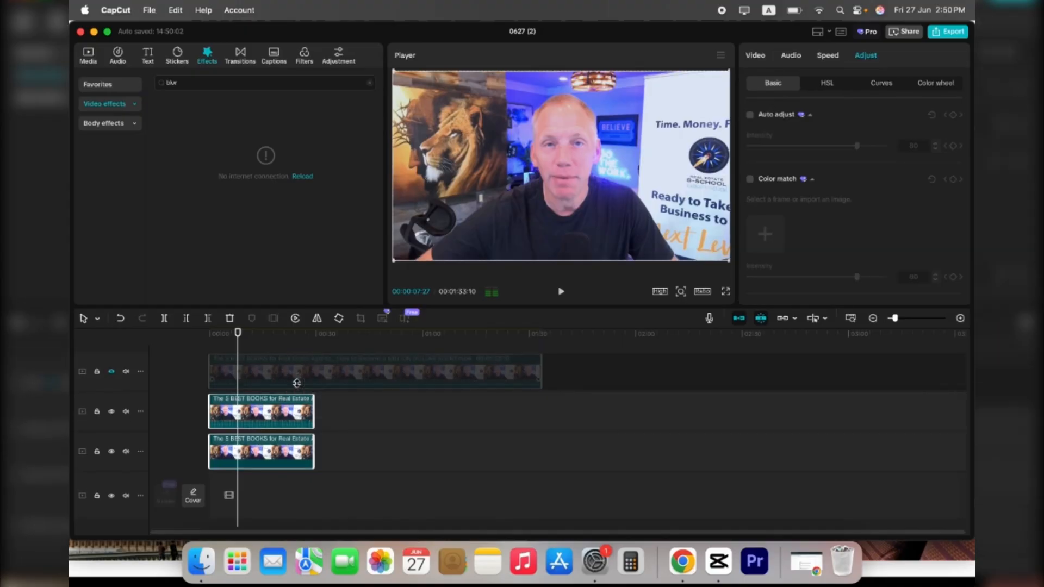
key("Delete")
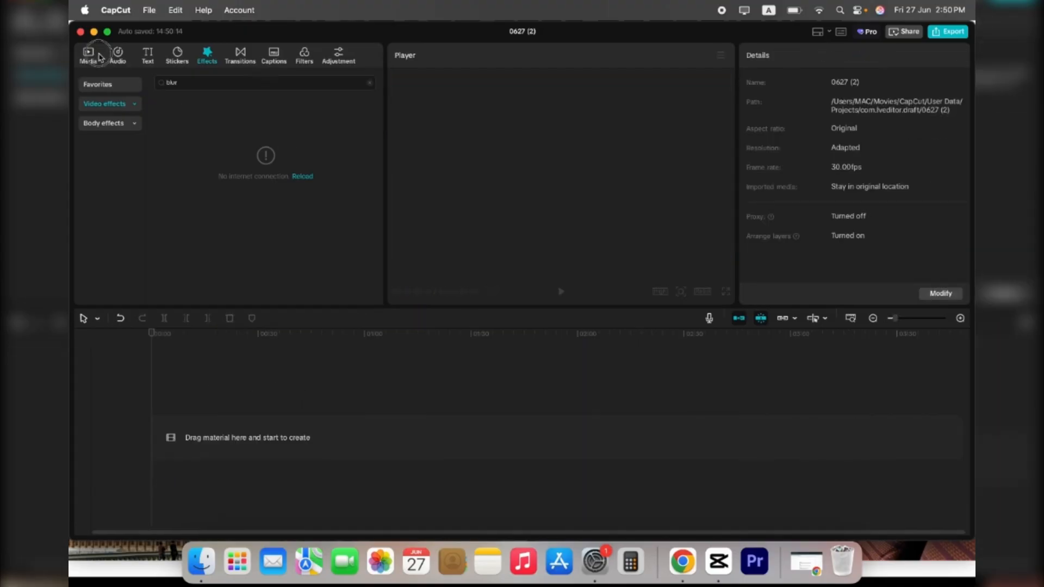
Place the "How I Record My Online Course & YouTube Videos" clip from the brow tab folder on the timeline and go to about 4:58
double_click(273, 137)
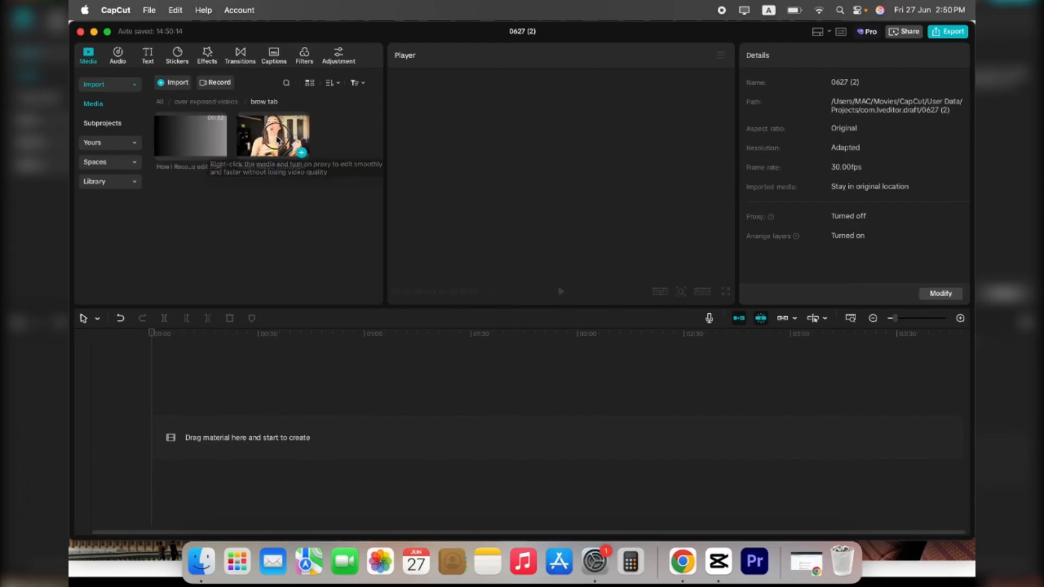
left_click_drag(273, 135, 191, 416)
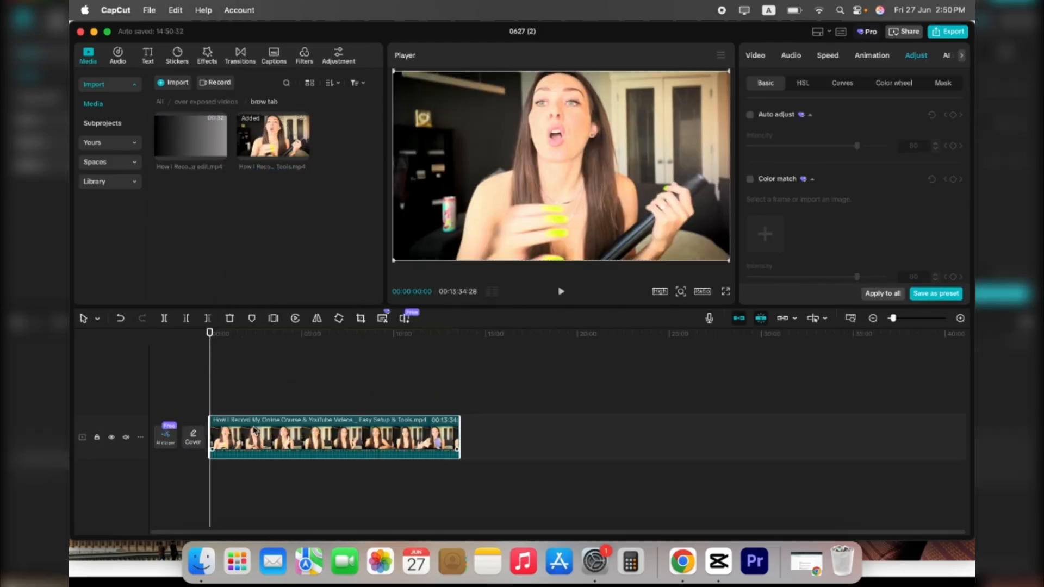
left_click(302, 333)
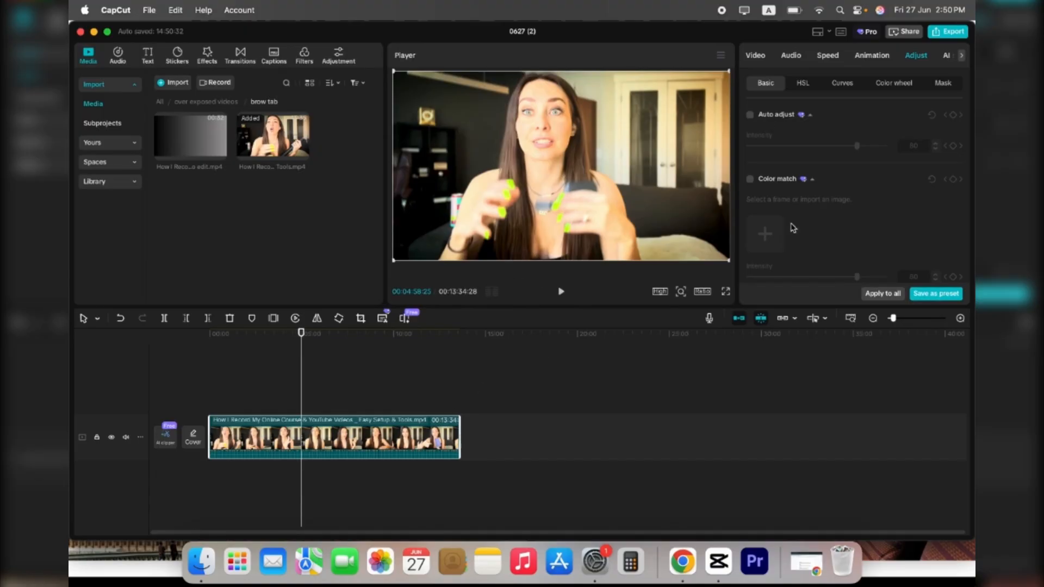
Lower the course-recording clip's exposure to -9 in its basic adjustments
scroll(812, 223, "down", 10)
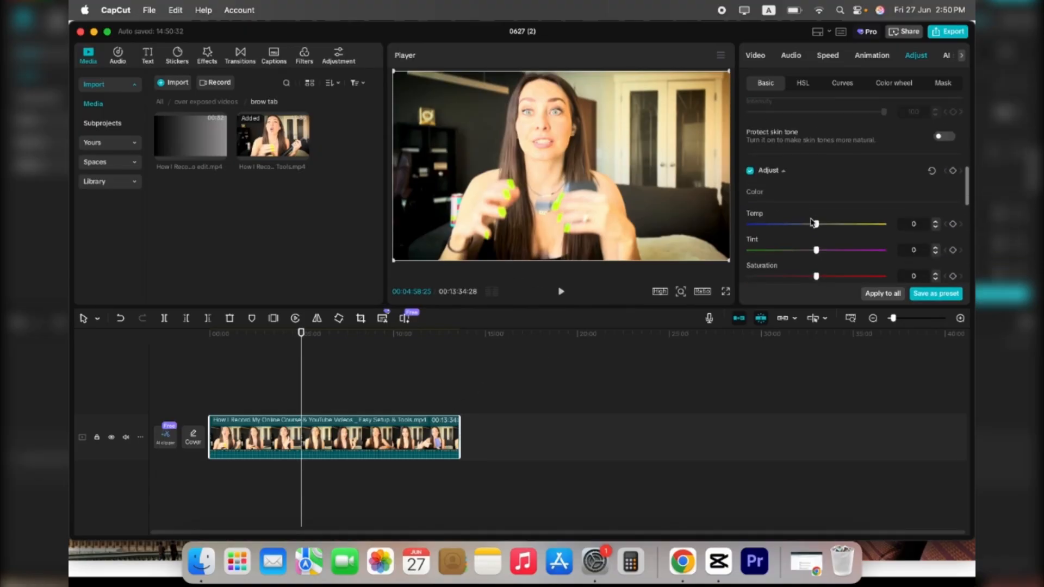
scroll(770, 216, "down", 6)
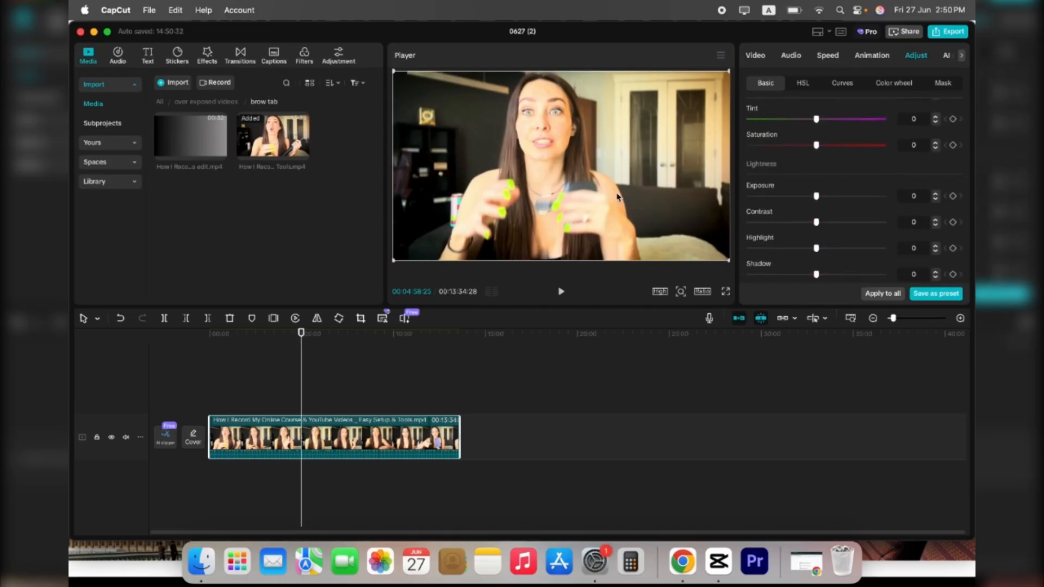
scroll(790, 211, "down", 1)
left_click_drag(816, 174, 805, 176)
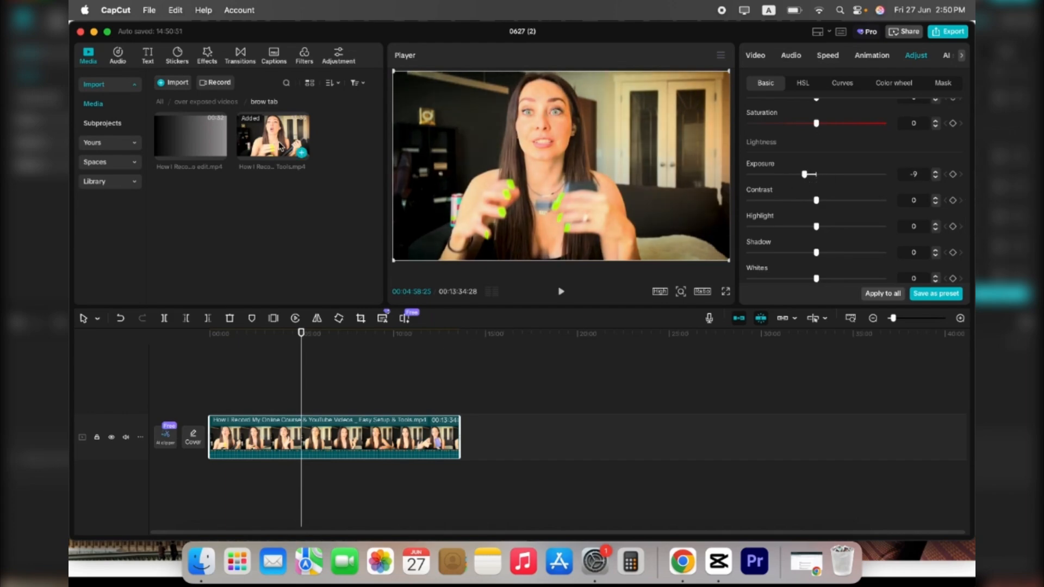
Stack an unedited copy of the same clip above the adjusted one, hide the copy's track, and select the lower clip
left_click_drag(279, 143, 272, 205)
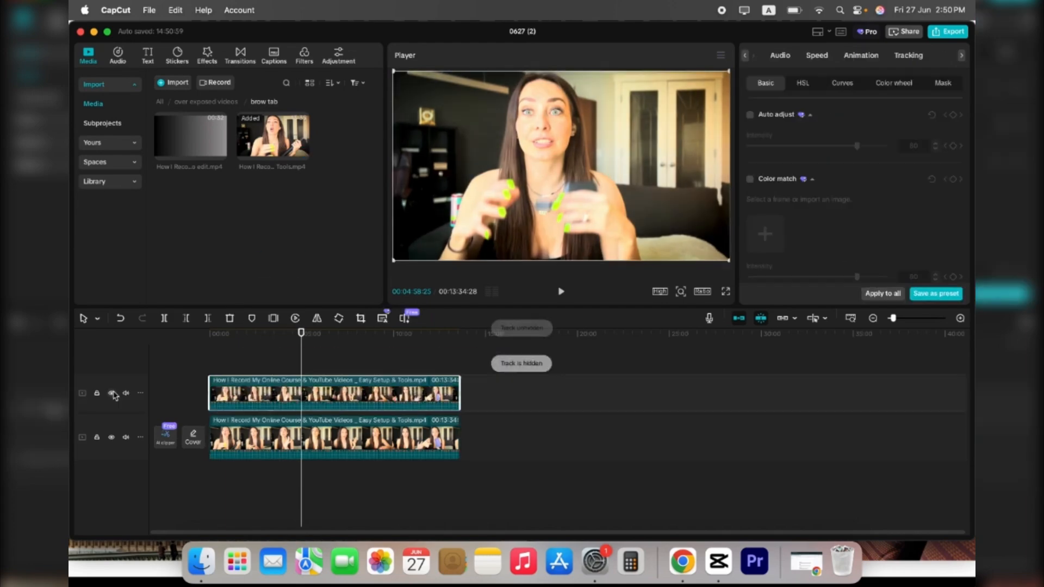
left_click(112, 393)
left_click(269, 441)
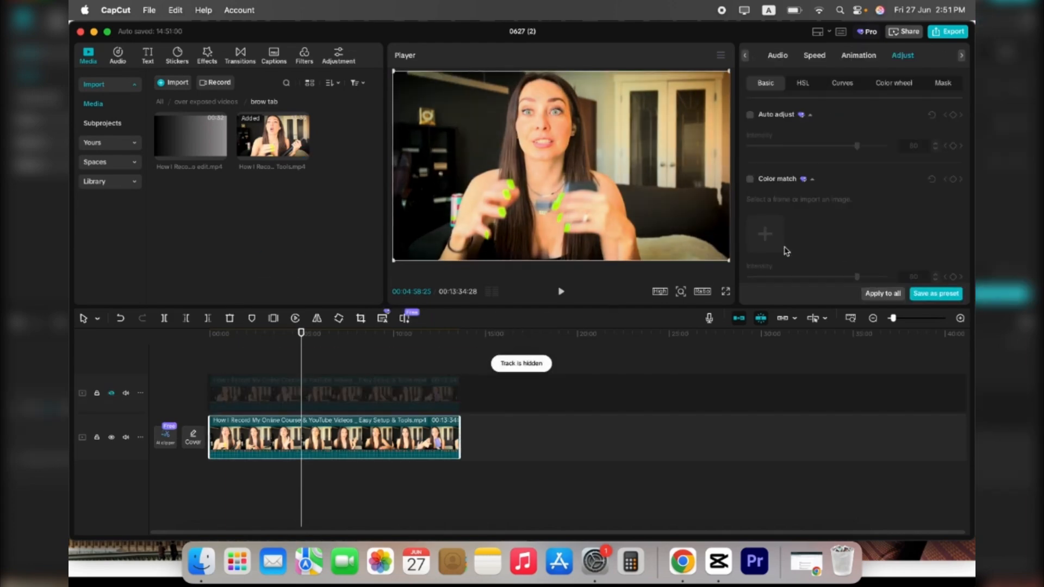
Raise the lower clip's contrast slightly and set its highlight to -5
scroll(840, 217, "down", 5)
scroll(820, 168, "up", 5)
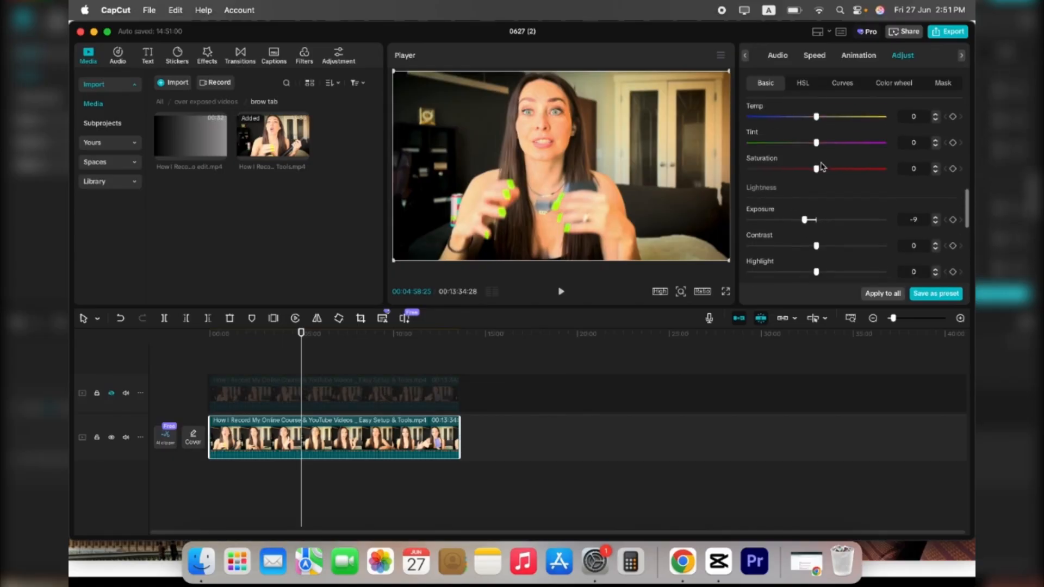
scroll(823, 169, "down", 5)
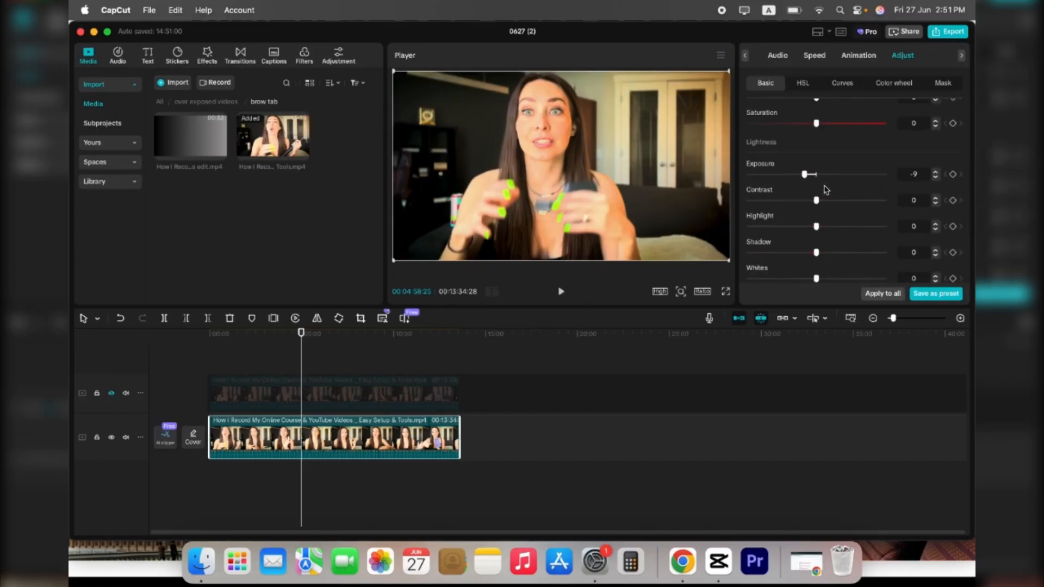
left_click_drag(818, 202, 820, 201)
mouse_move(816, 227)
left_mouse_down()
mouse_move(794, 227)
mouse_move(829, 228)
mouse_move(816, 228)
left_mouse_up()
scroll(832, 245, "down", 5)
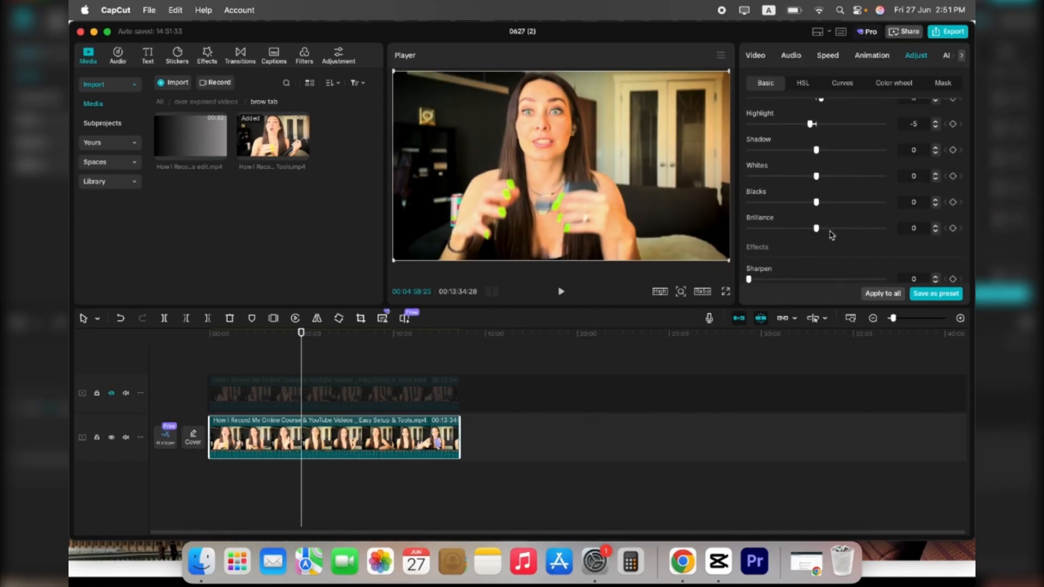
Cool the lower clip by setting Temp to -9, and fine-tune its tint and saturation slightly
scroll(831, 235, "up", 10)
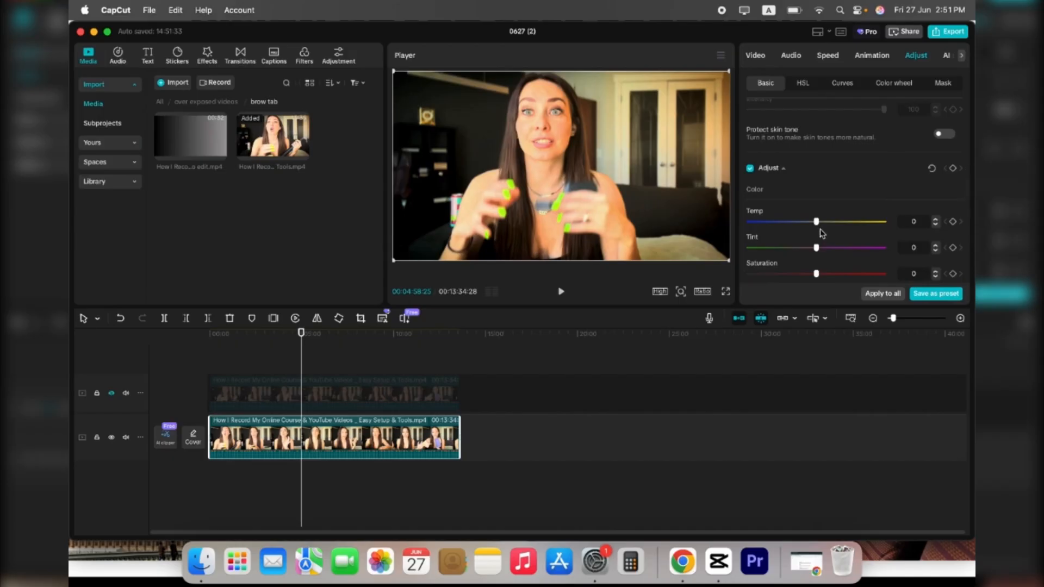
left_click_drag(817, 222, 832, 223)
left_click_drag(834, 223, 803, 223)
scroll(846, 234, "down", 2)
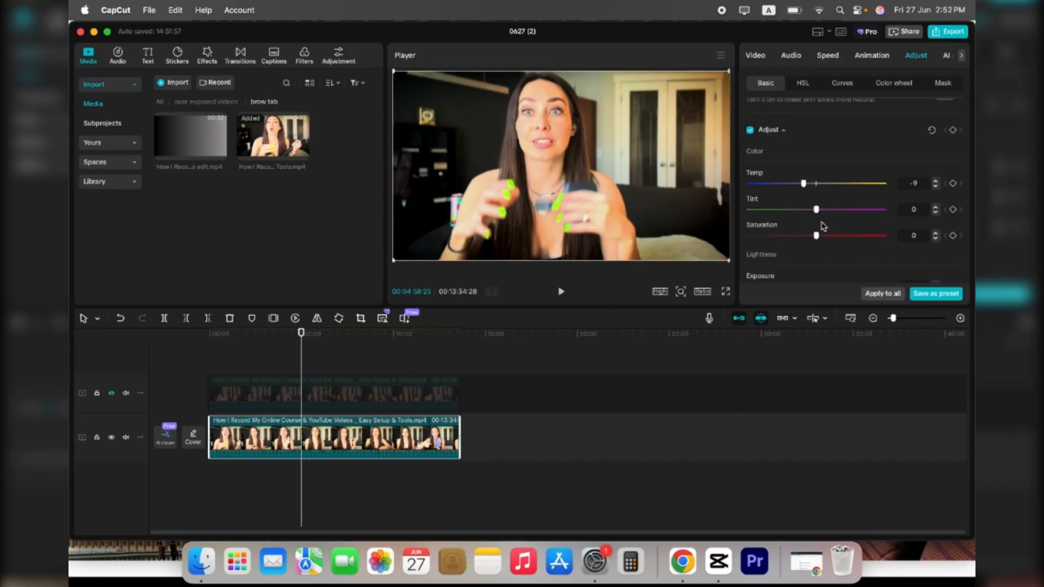
left_click_drag(818, 215, 812, 242)
Sample the neon nail color in HSL, set its saturation to -20, and play a few seconds of the clip
left_click(802, 84)
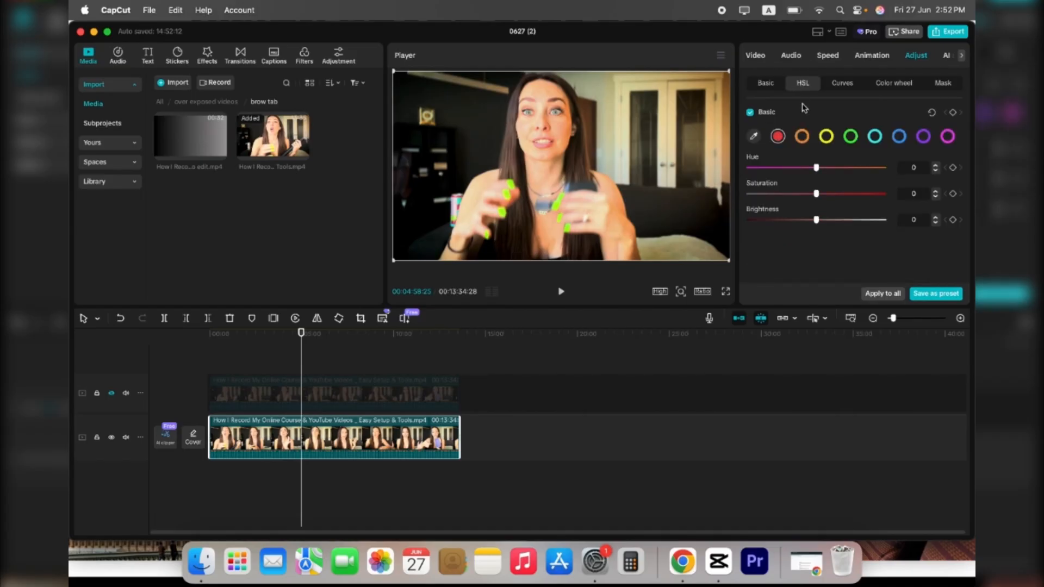
left_click(753, 136)
left_click(558, 209)
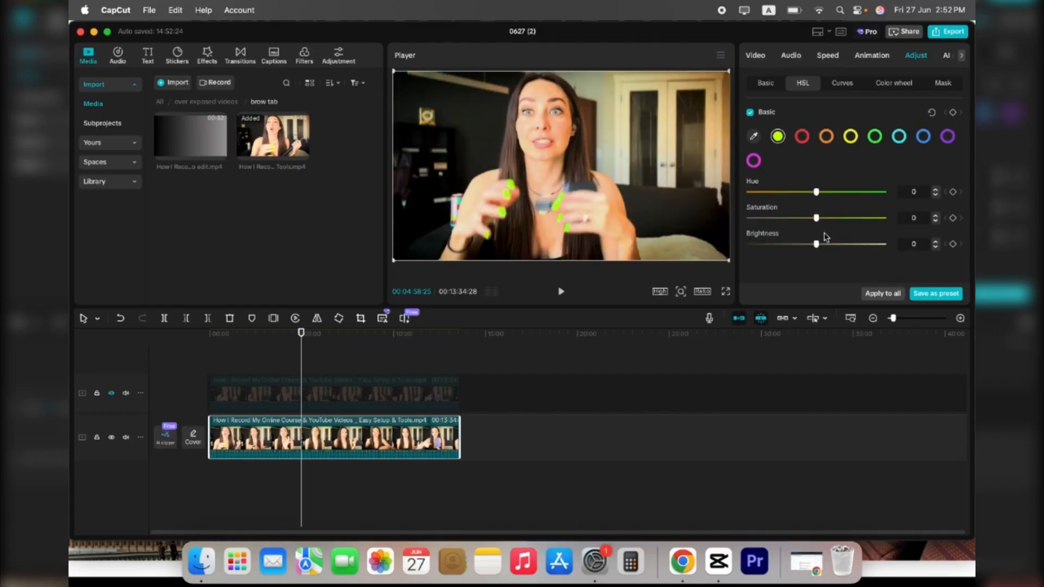
left_click_drag(817, 219, 803, 220)
left_click(561, 292)
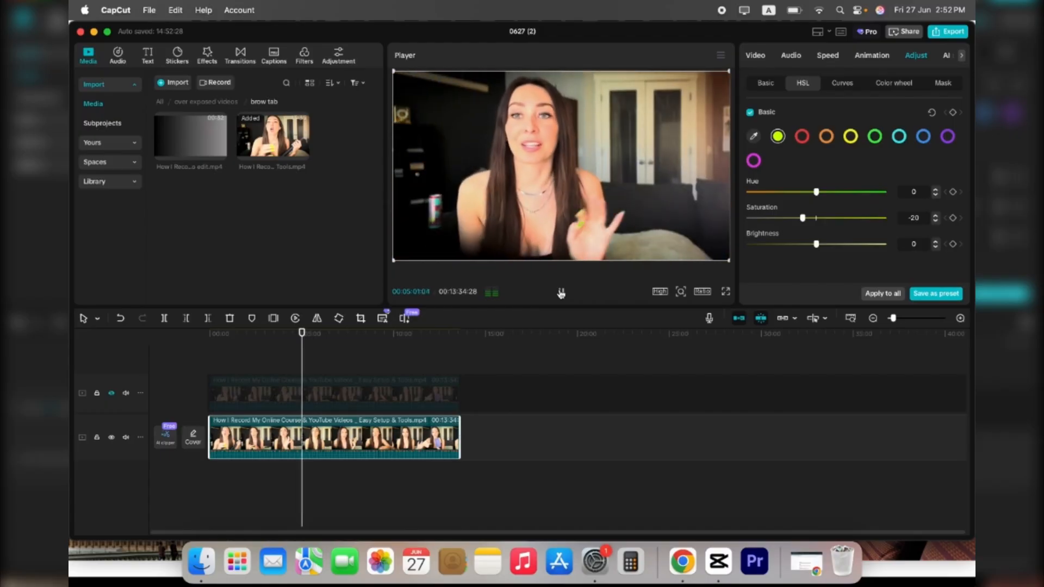
left_click(561, 292)
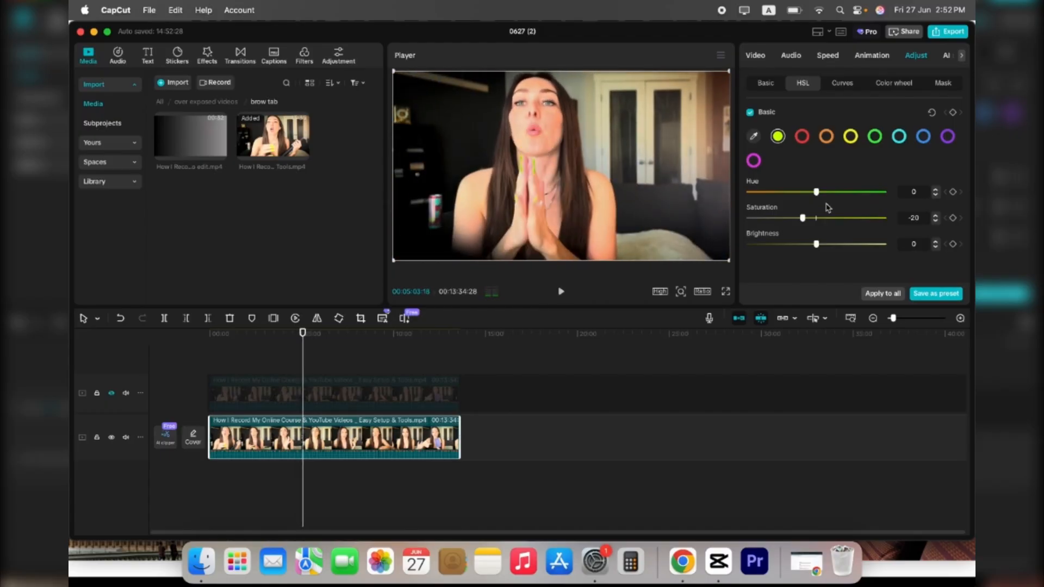
Readjust the sampled nail color's saturation and hue, lower its brightness, and return to the basic adjustments
left_click(816, 218)
left_click_drag(818, 245, 793, 247)
mouse_move(818, 193)
left_mouse_down()
mouse_move(785, 193)
mouse_move(816, 197)
left_mouse_up()
left_click(767, 85)
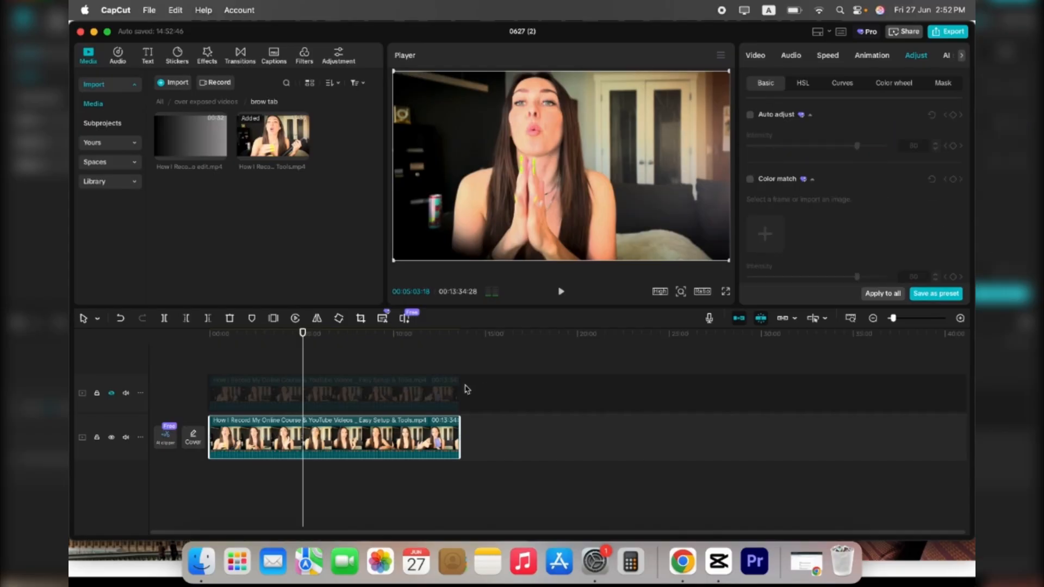
Repeatedly unhide and hide the unedited copy's track to compare it with the adjusted clip below
left_click(112, 393)
left_click(111, 394)
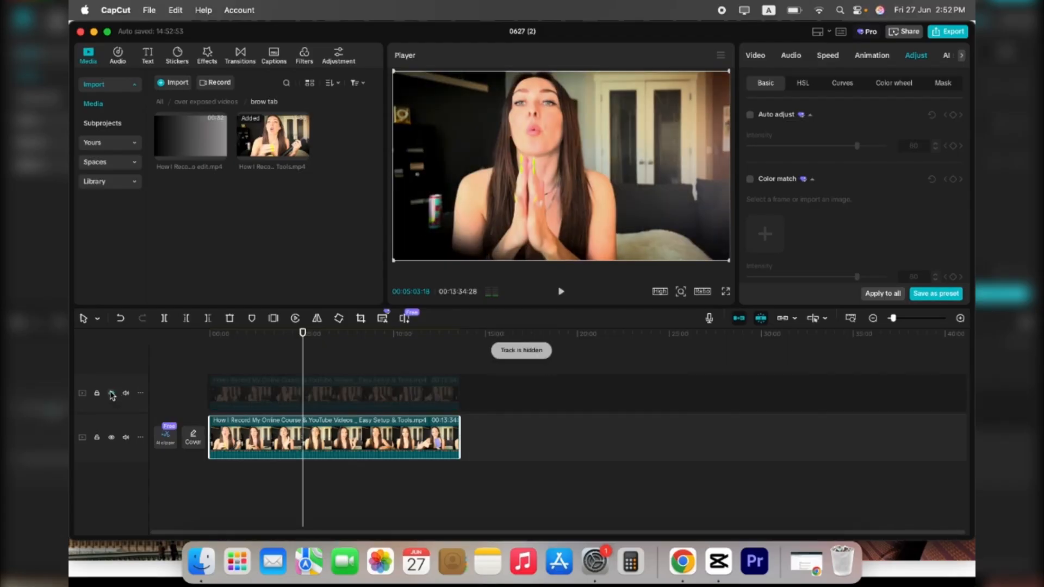
left_click(111, 393)
left_click(111, 393)
left_click(112, 393)
left_click(112, 394)
left_click(111, 393)
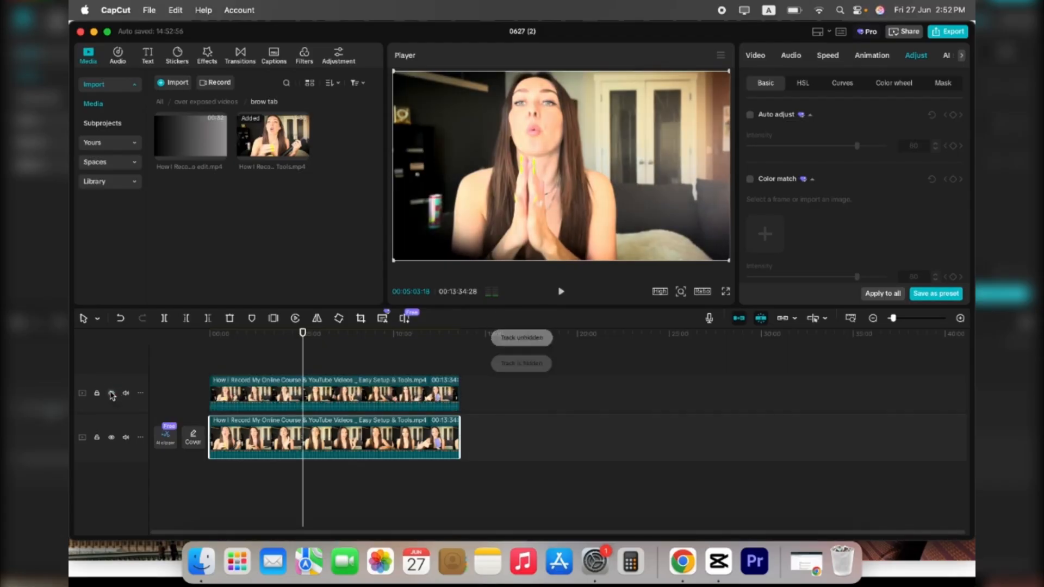
left_click(111, 393)
left_click(111, 393)
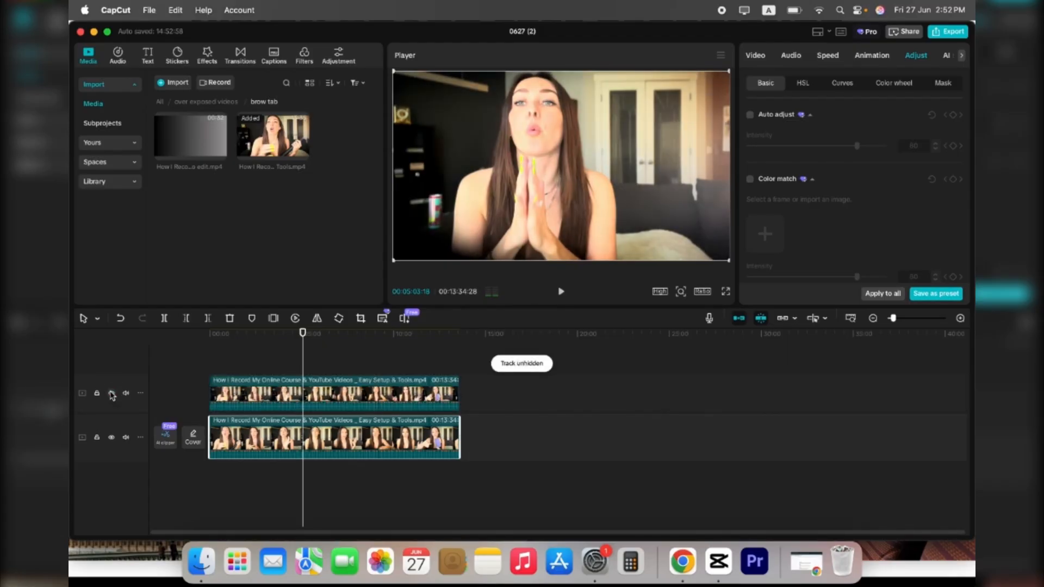
left_click(111, 393)
left_click(111, 394)
left_click(112, 393)
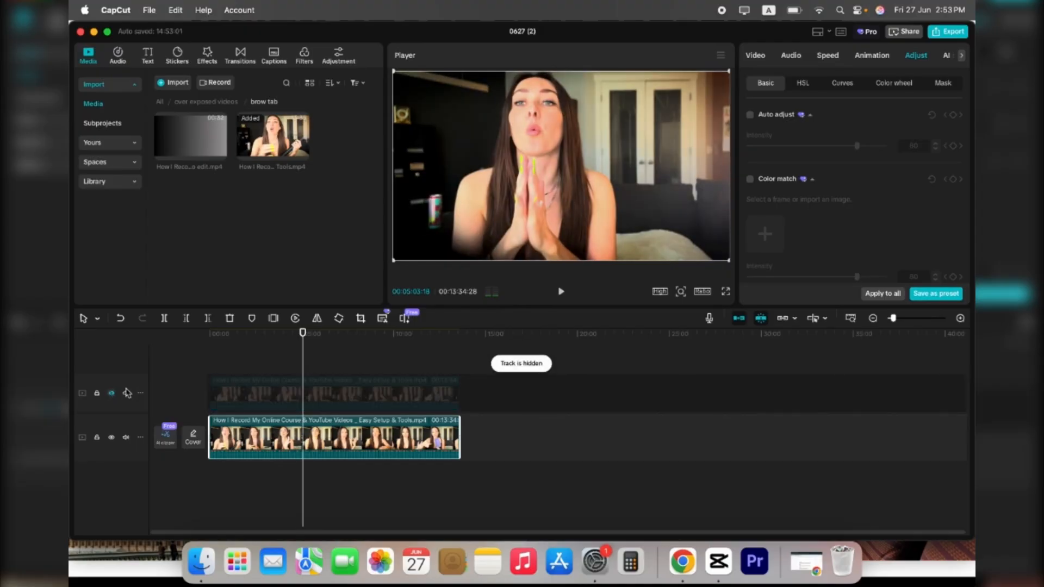
Open the first folder in "over exposed videos" and delete both course-recording clips from the timeline
left_click(206, 102)
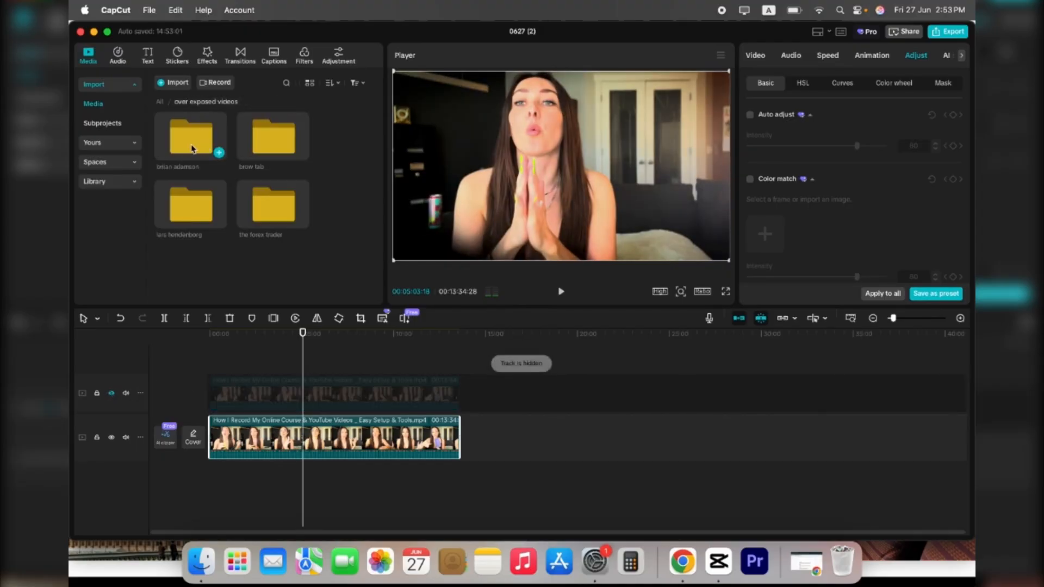
double_click(206, 146)
left_click_drag(494, 382, 430, 433)
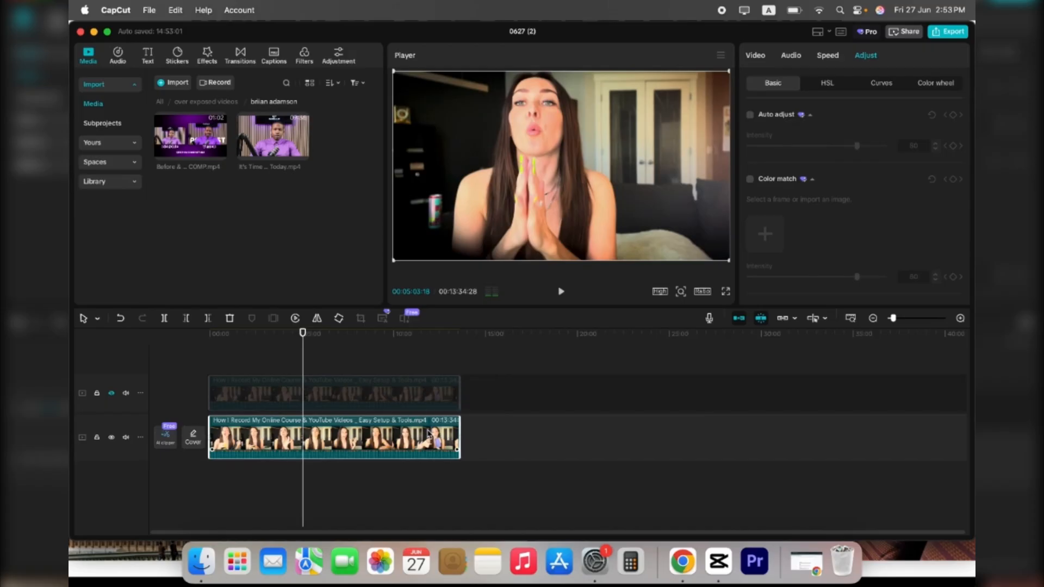
key("Delete")
Place "It's Time To Start Coaching Today.mp4" on the timeline, preview it around 1:35, and stack the before-and-after clip above its start
left_click_drag(298, 156, 205, 427)
left_click_drag(226, 348, 251, 353)
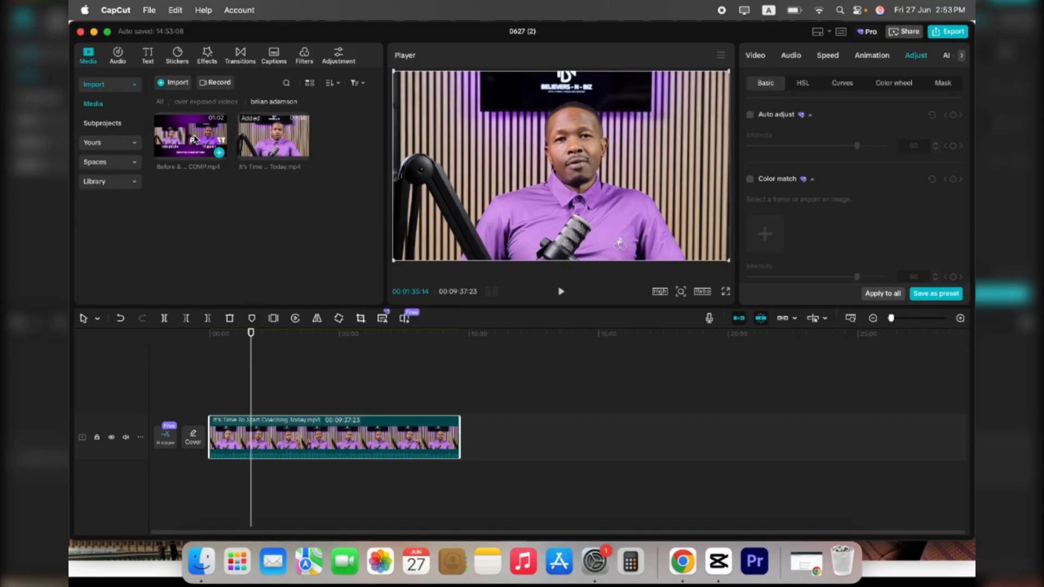
left_click_drag(193, 138, 194, 346)
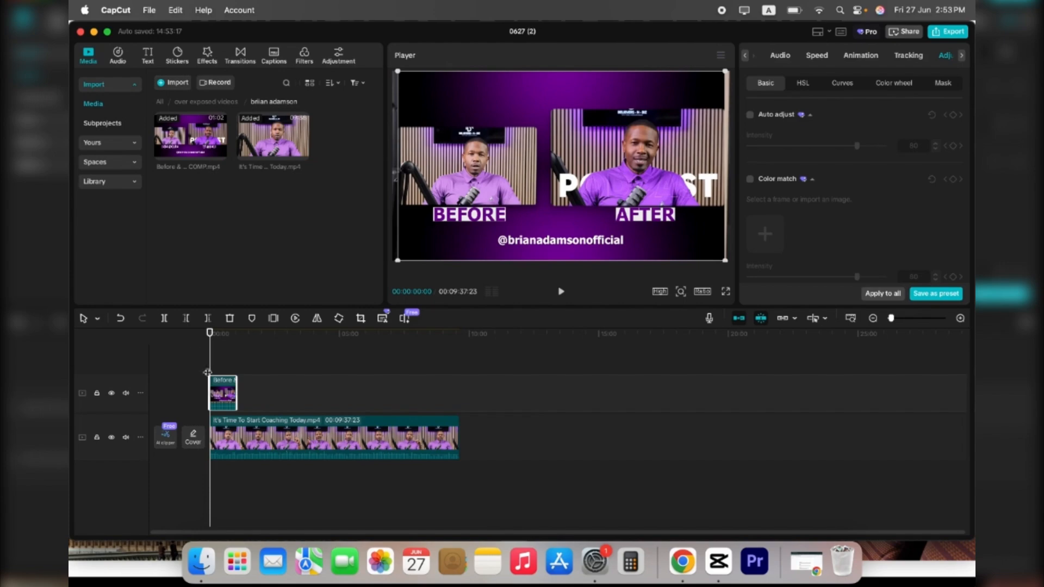
Preview the before-and-after comparison clip in full screen up to about 6 seconds and delete it from the timeline
key("space")
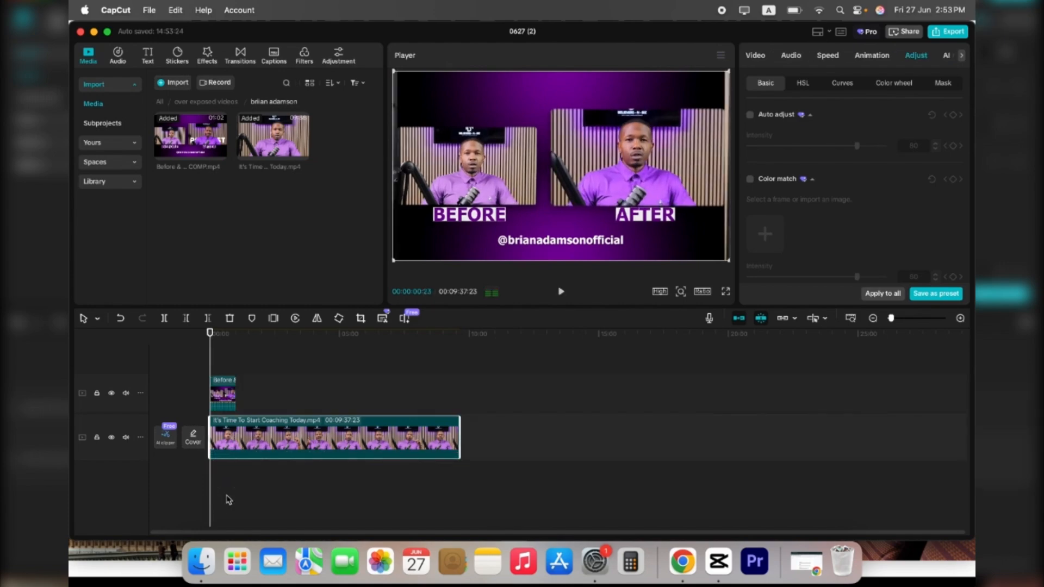
key("super+shift+f")
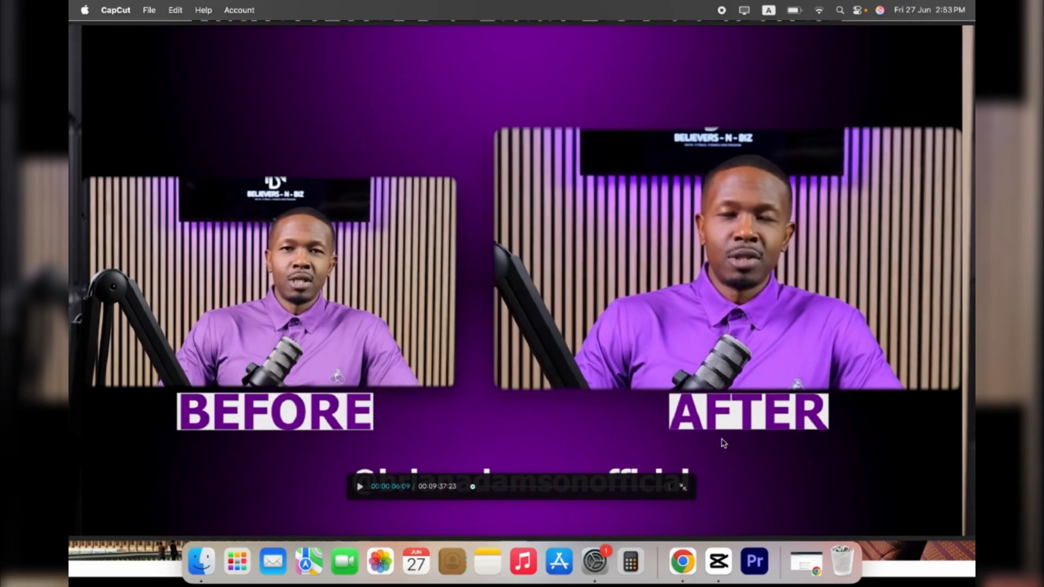
left_click(683, 486)
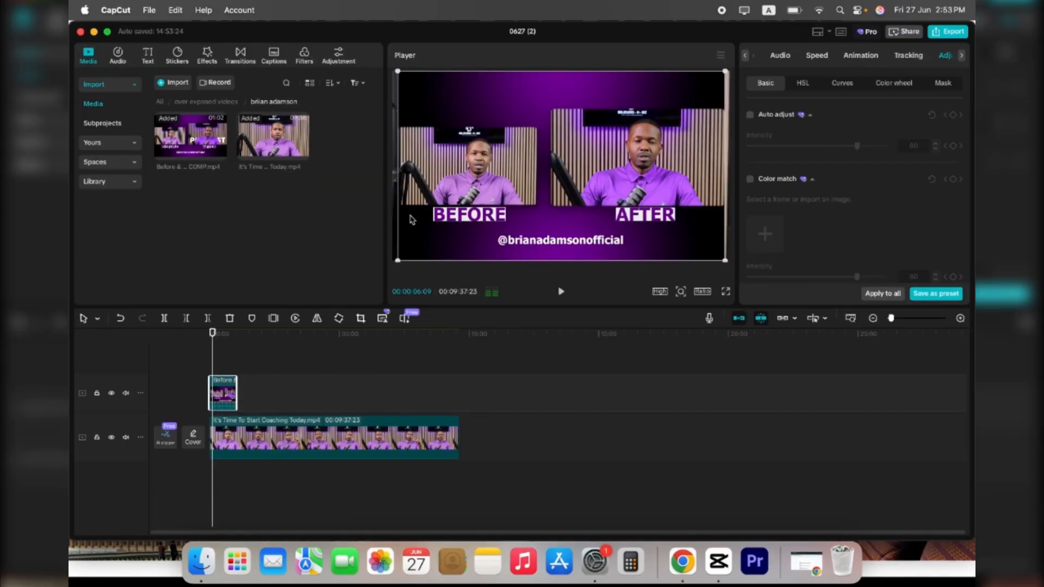
scroll(285, 393, "up", 3)
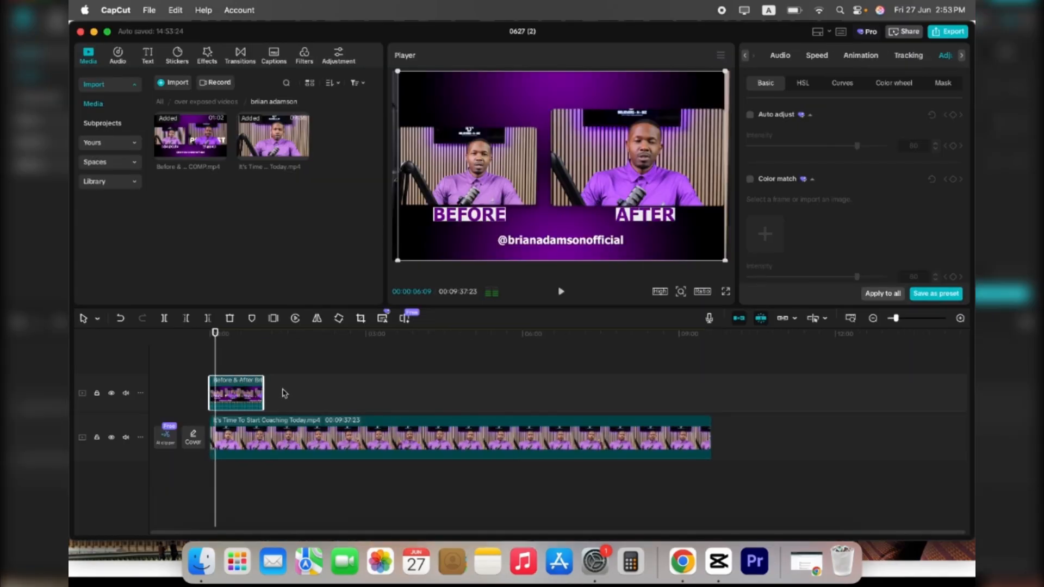
key("Delete")
Set the color temperature to 9 and the tint to 21 on the "It's Time To Start Coaching Today.mp4" clip
left_click(256, 430)
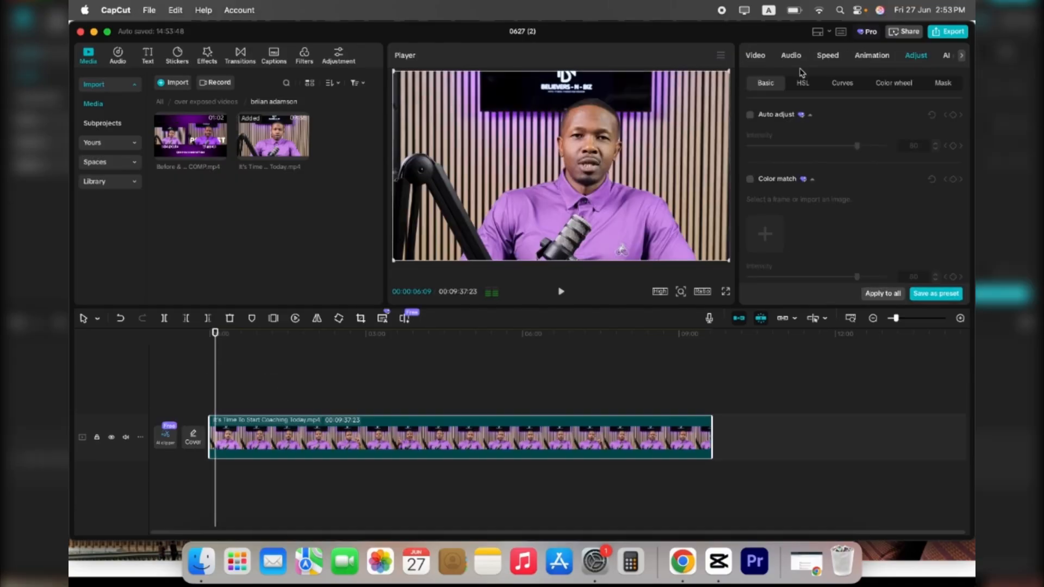
scroll(824, 192, "down", 5)
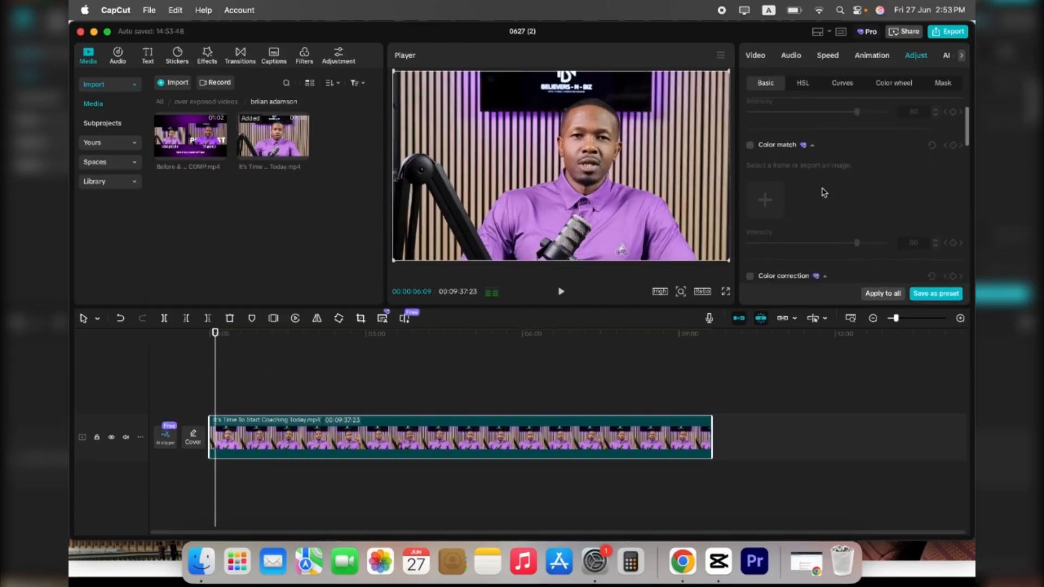
scroll(824, 192, "down", 5)
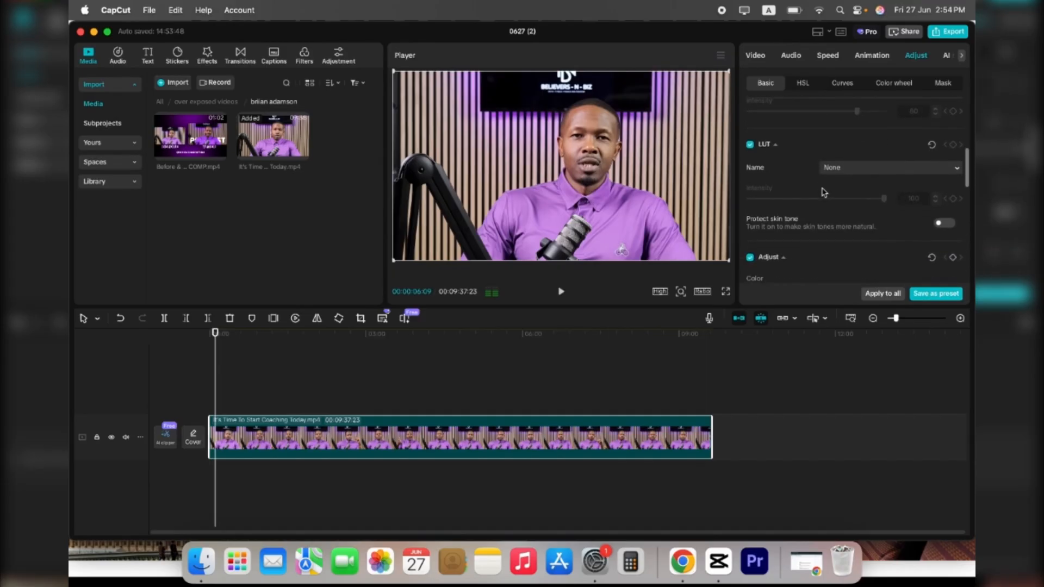
left_click_drag(816, 208, 839, 209)
scroll(826, 208, "down", 1)
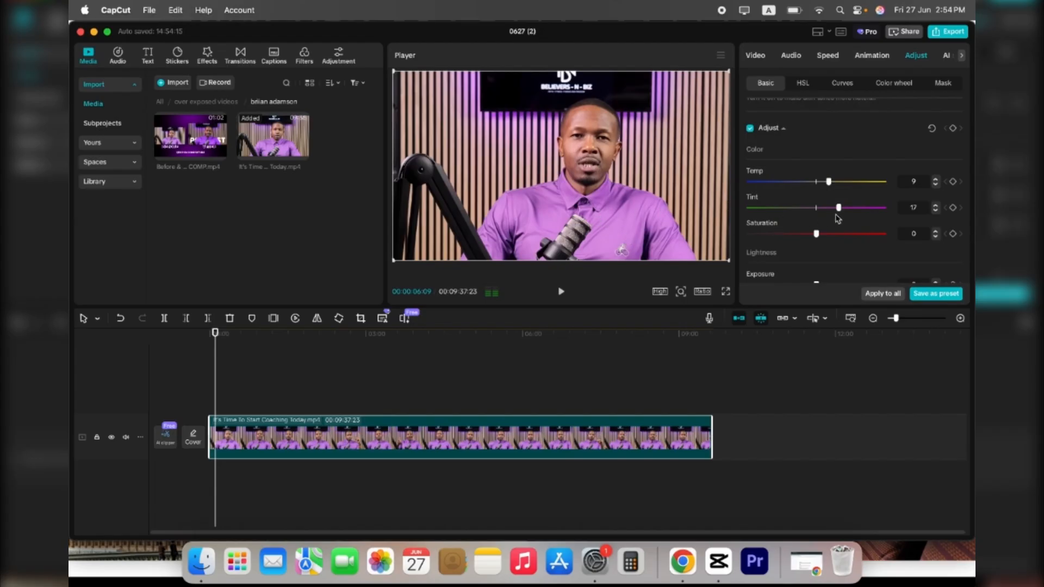
left_click_drag(838, 208, 844, 208)
Stack an unedited copy above the adjusted clip, toggle its visibility to compare the two, and delete the copy
left_click_drag(299, 149, 210, 397)
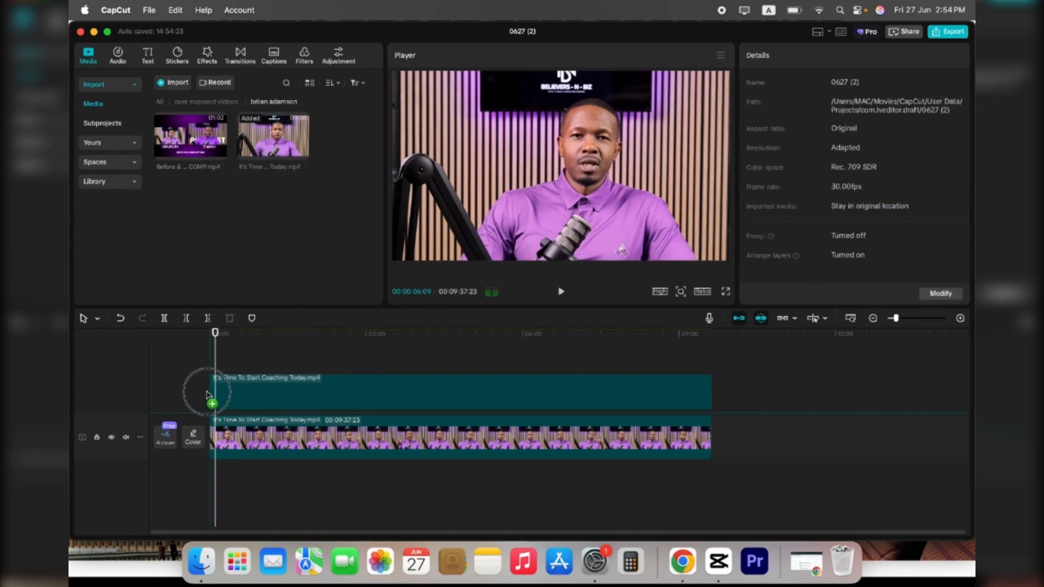
left_click(112, 394)
left_click(111, 394)
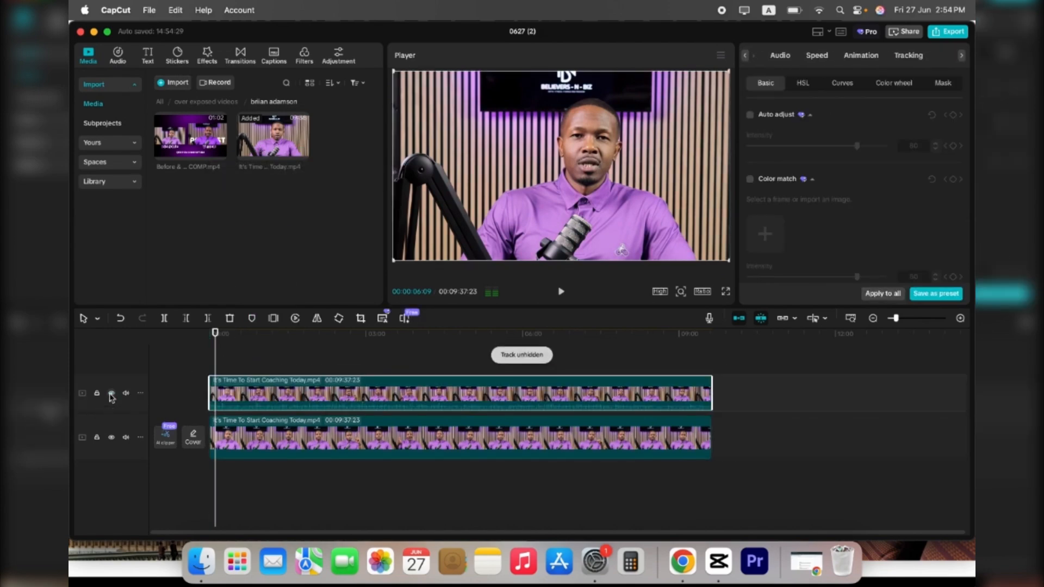
left_click(111, 393)
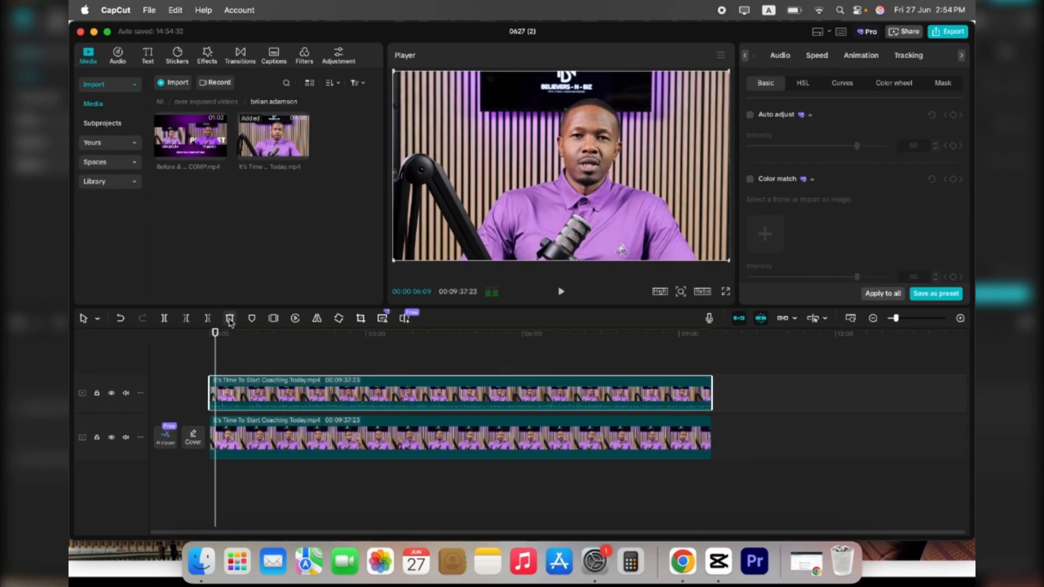
key("Delete")
Raise the clip's overall saturation slightly and set the HSL magenta saturation to 25
scroll(831, 194, "up", 5)
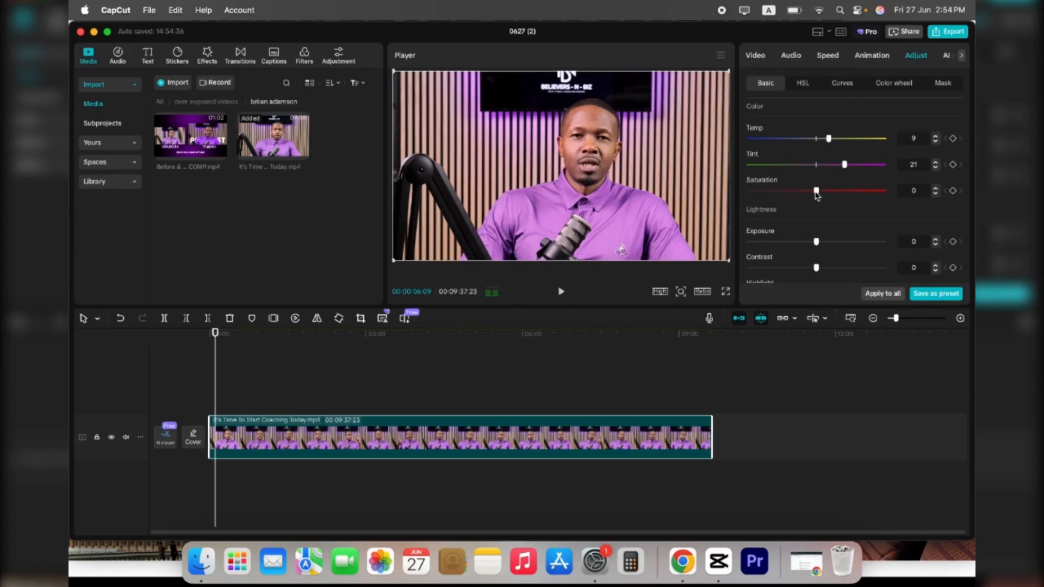
left_click_drag(816, 190, 827, 195)
left_click(804, 83)
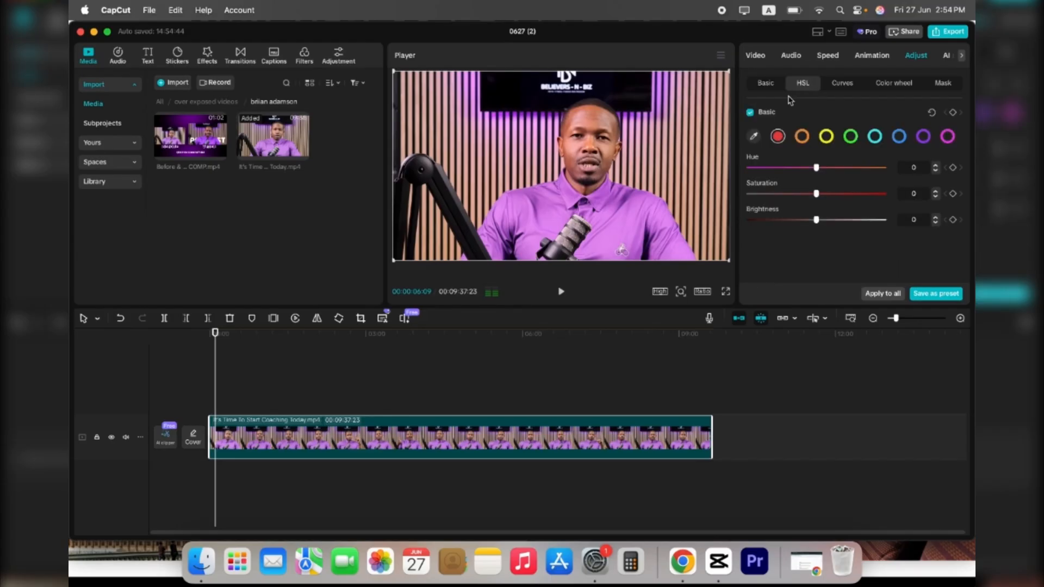
left_click(947, 137)
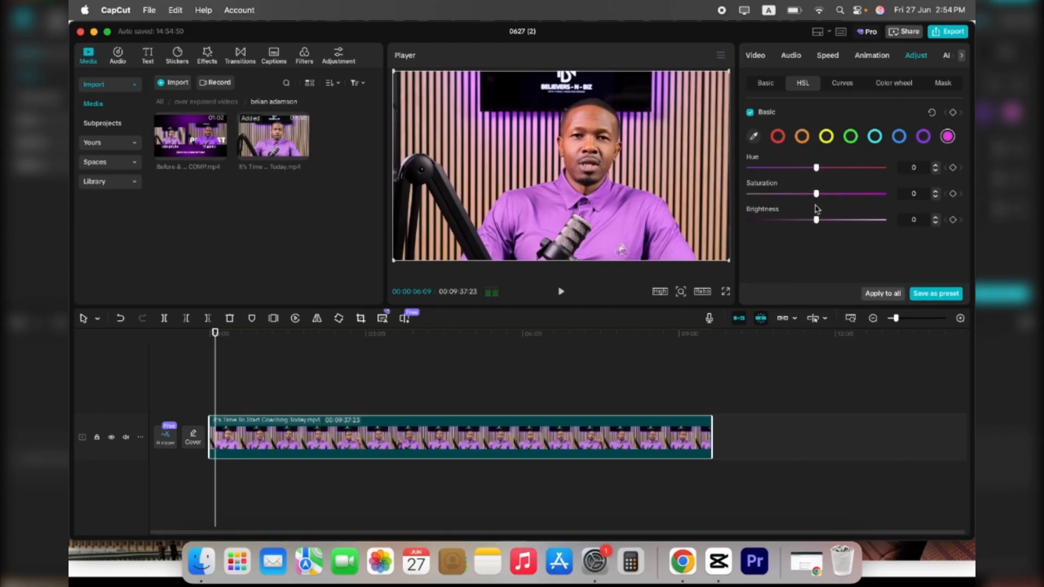
left_click_drag(817, 194, 832, 197)
Stack an unedited copy of the video above the graded clip, toggle its track visibility for comparison, and leave it hidden
left_click_drag(273, 139, 245, 400)
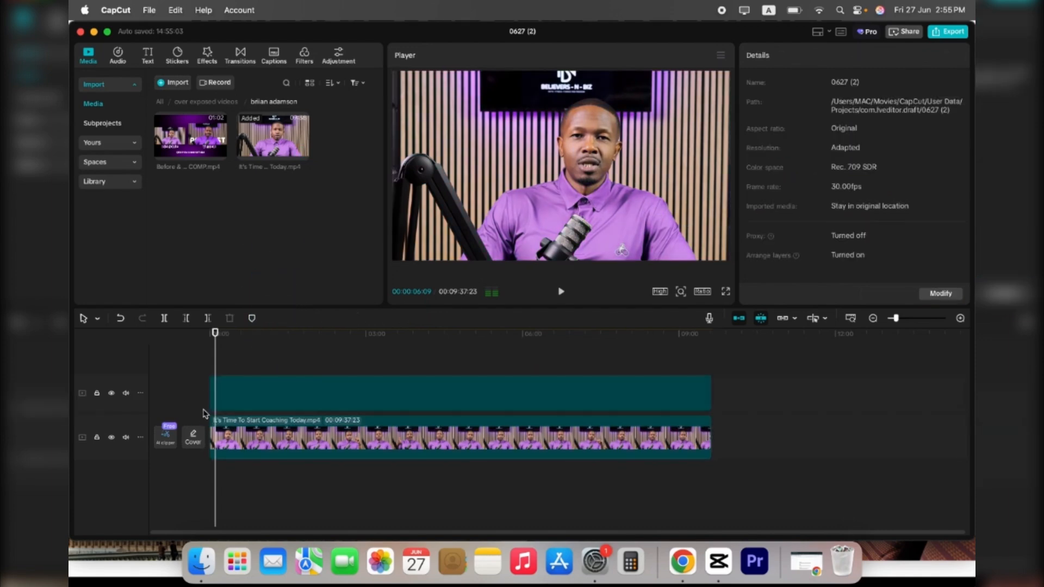
left_click(111, 393)
left_click(112, 395)
left_click(112, 395)
left_click(112, 395)
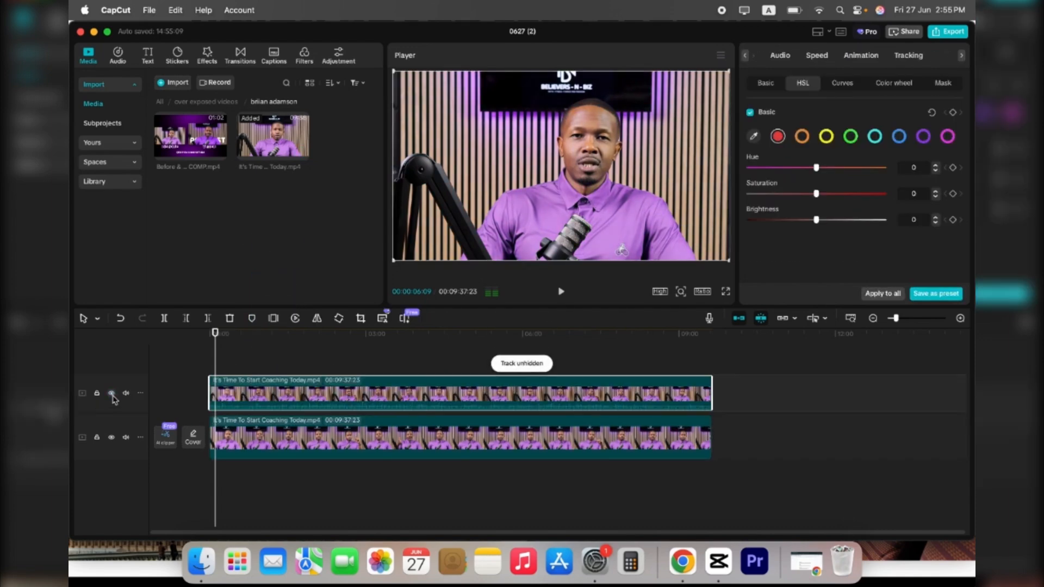
left_click(112, 394)
left_click(112, 395)
left_click(112, 395)
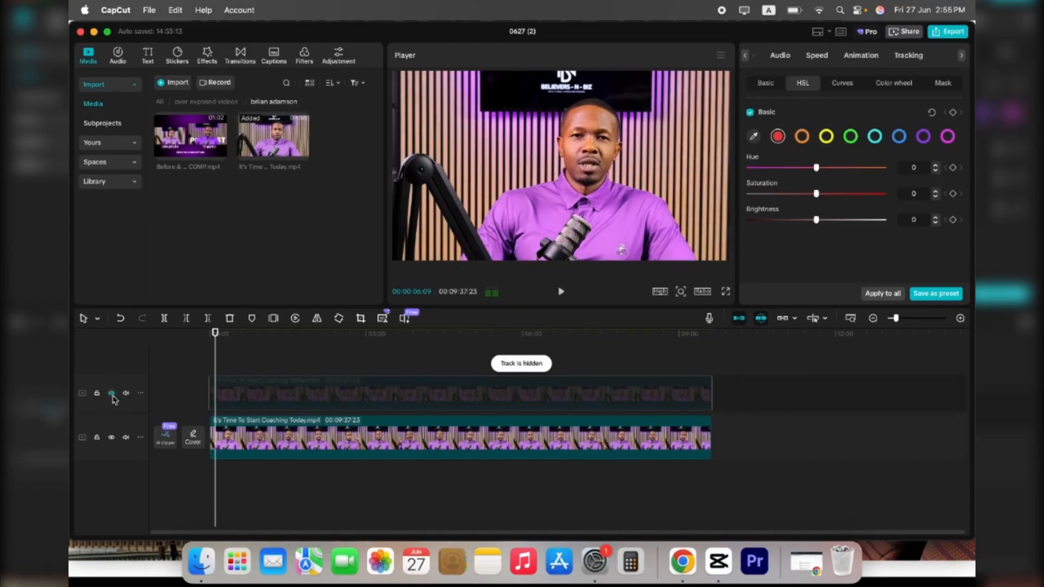
Raise the graded clip's HSL purple saturation slightly and set its orange saturation to -12
left_click(336, 419)
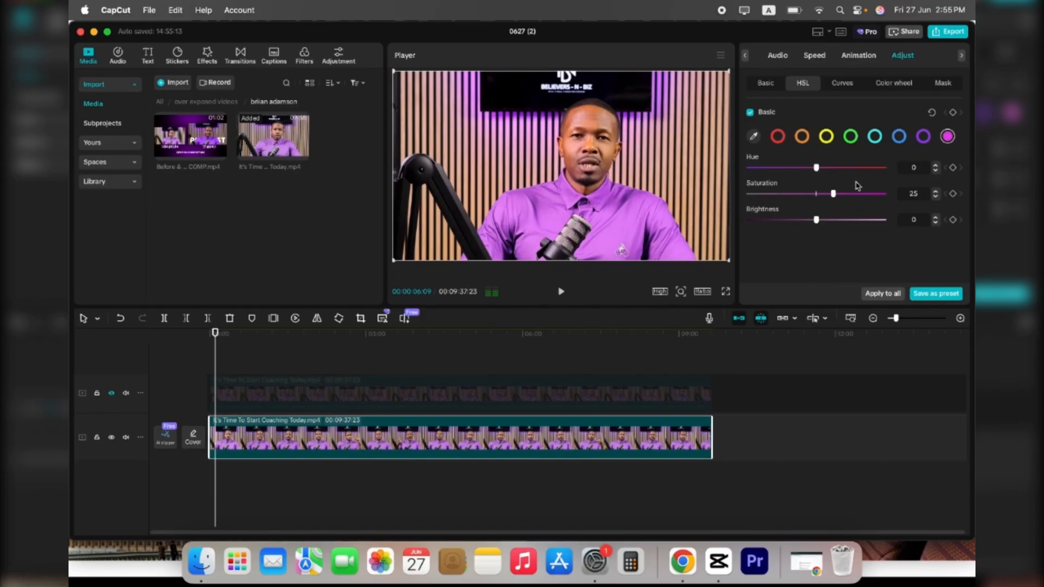
left_click(924, 136)
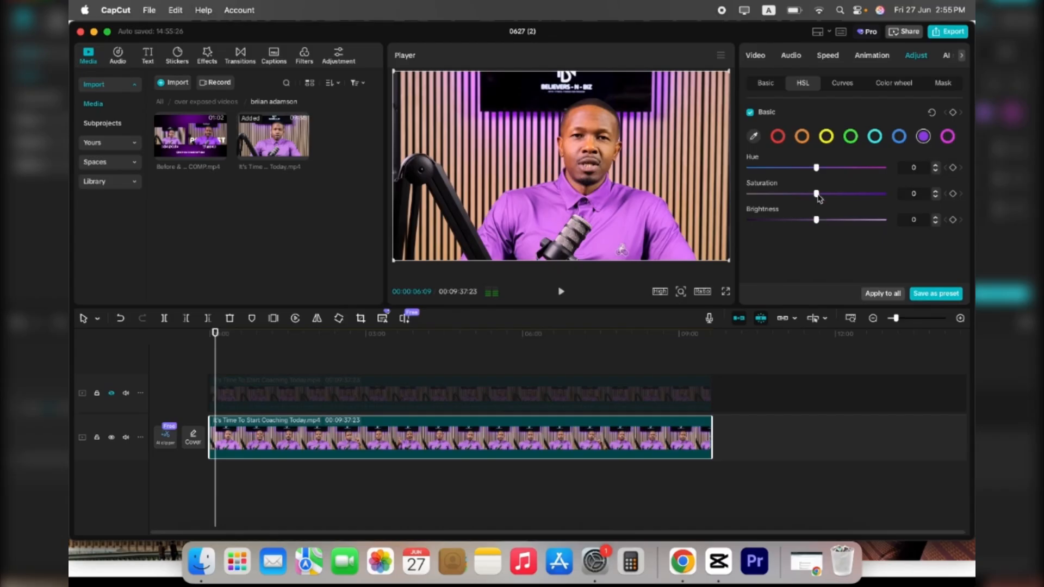
mouse_move(817, 195)
left_mouse_down()
mouse_move(751, 194)
mouse_move(840, 194)
mouse_move(822, 194)
left_mouse_up()
left_click(803, 140)
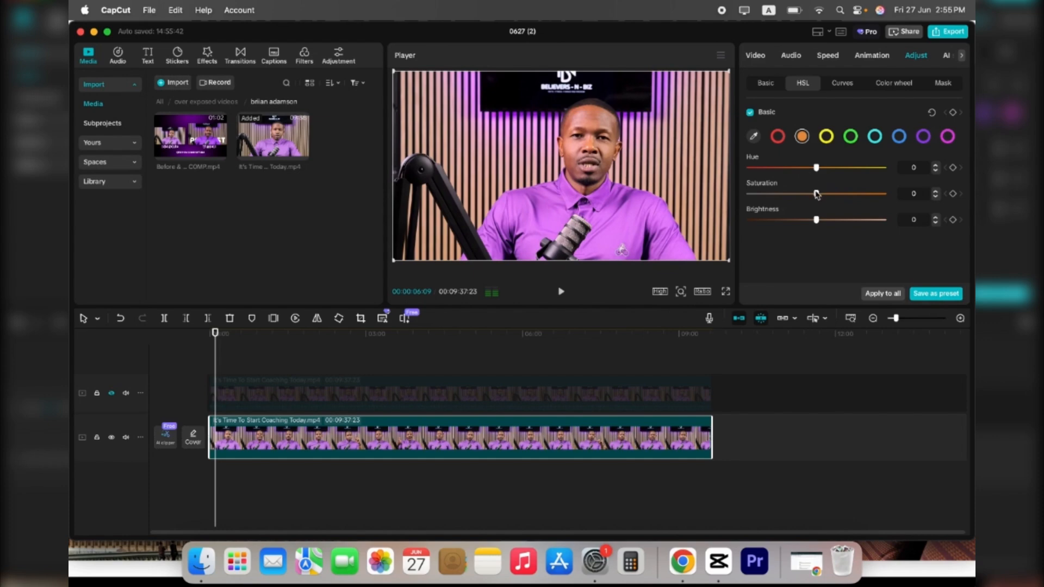
mouse_move(818, 194)
left_mouse_down()
mouse_move(794, 196)
mouse_move(808, 195)
left_mouse_up()
Preview the graded clip full screen, compare it with the unedited copy around 0:18, and return the playhead to the start
left_click(726, 292)
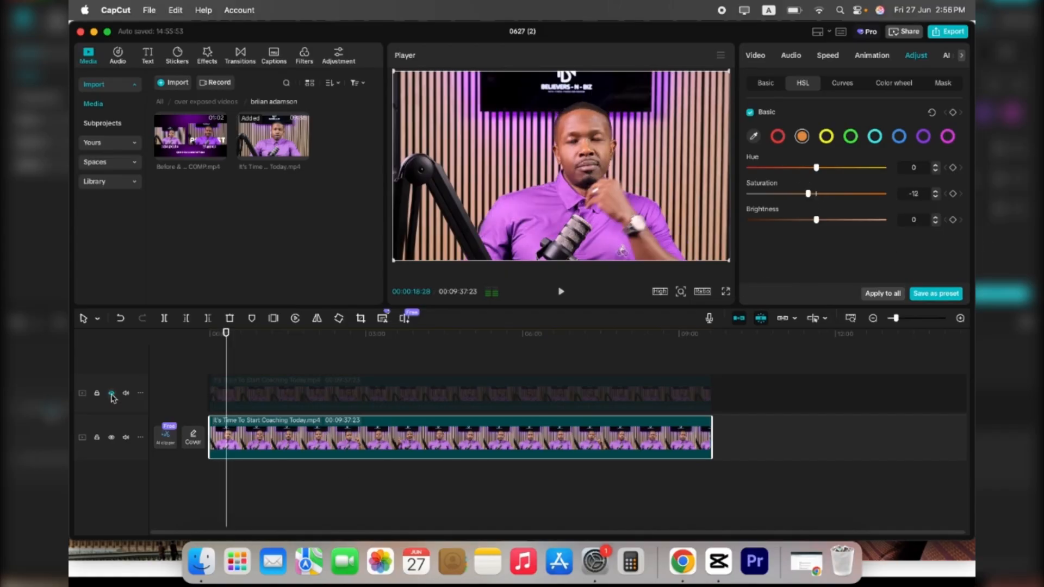
left_click(111, 395)
left_click(111, 394)
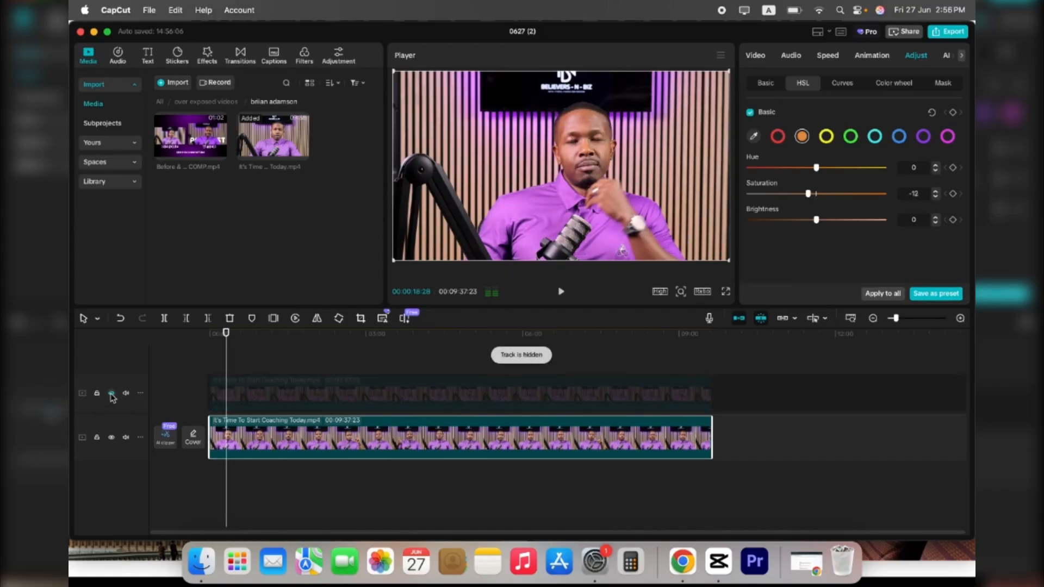
left_click(111, 394)
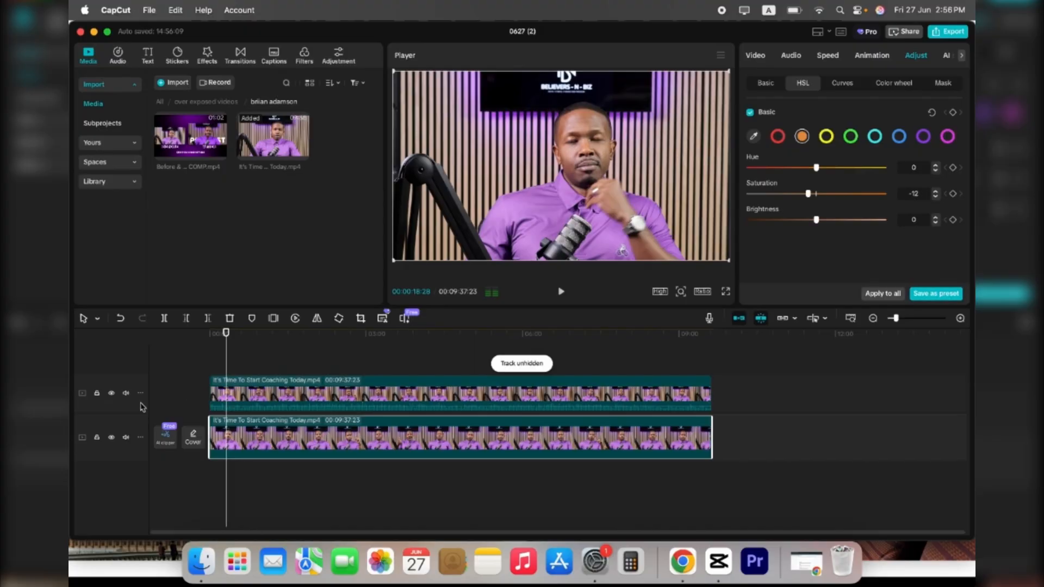
left_click(111, 393)
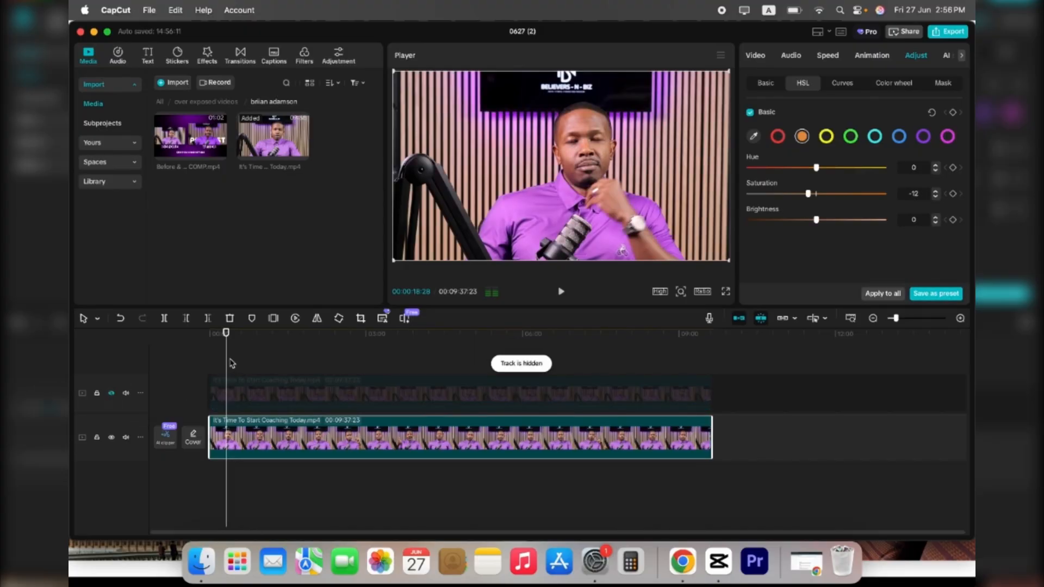
left_click_drag(227, 359, 211, 358)
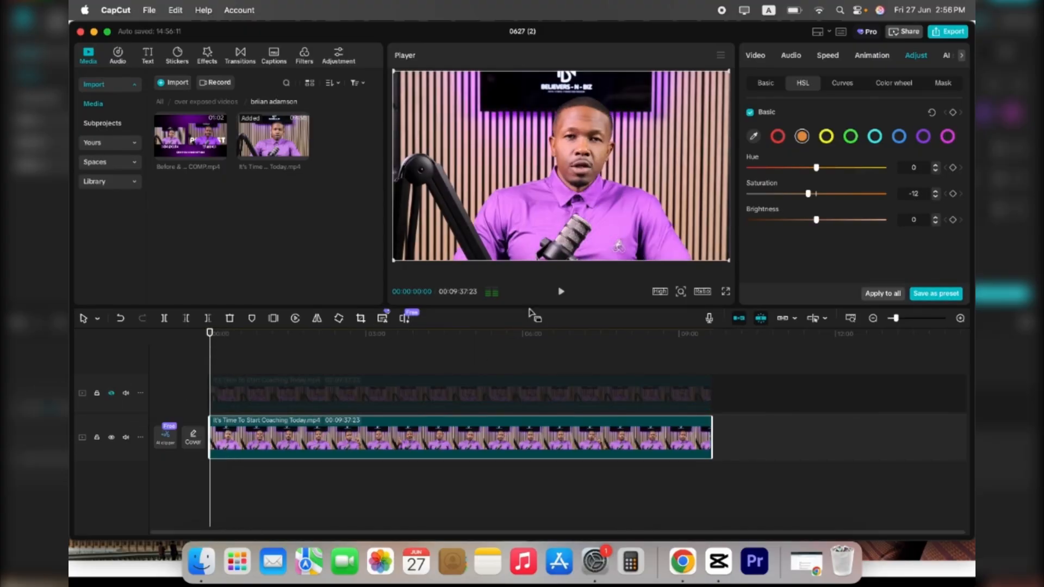